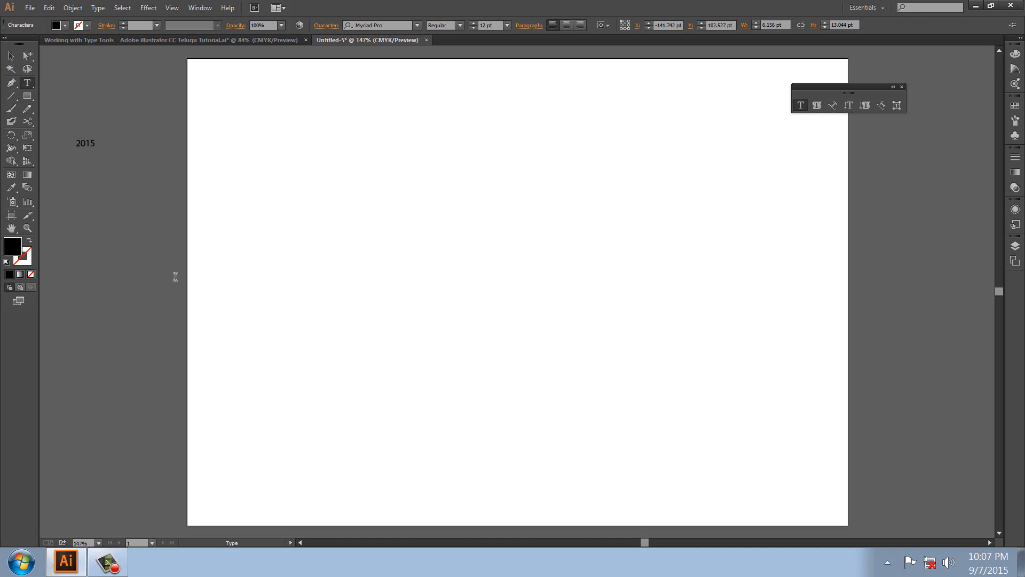
Step: Finish editing the 2015 text outside the artboard and delete it
key("Escape")
left_click(142, 236, "ctrl")
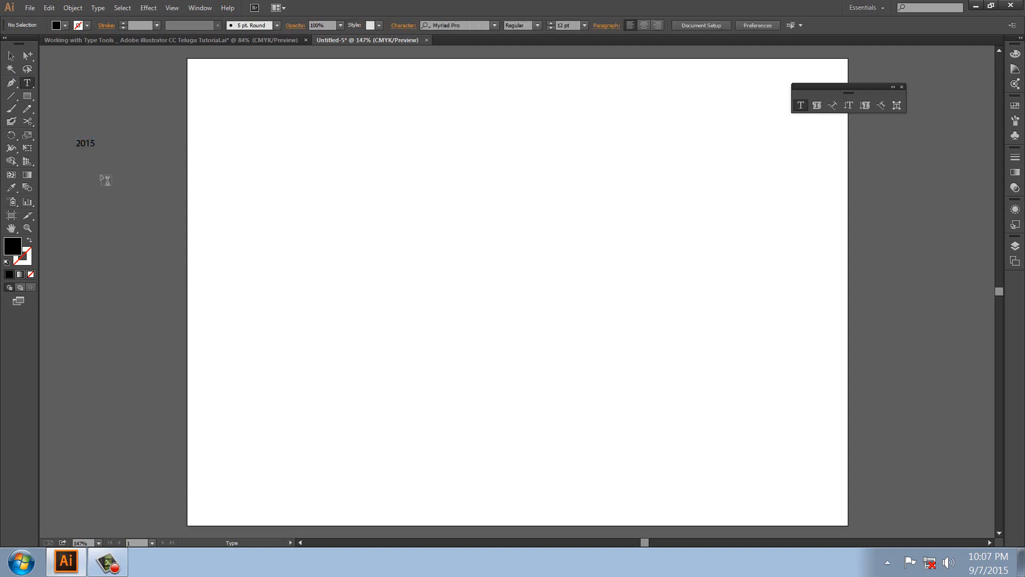
left_click(11, 55)
left_click_drag(83, 147, 142, 126)
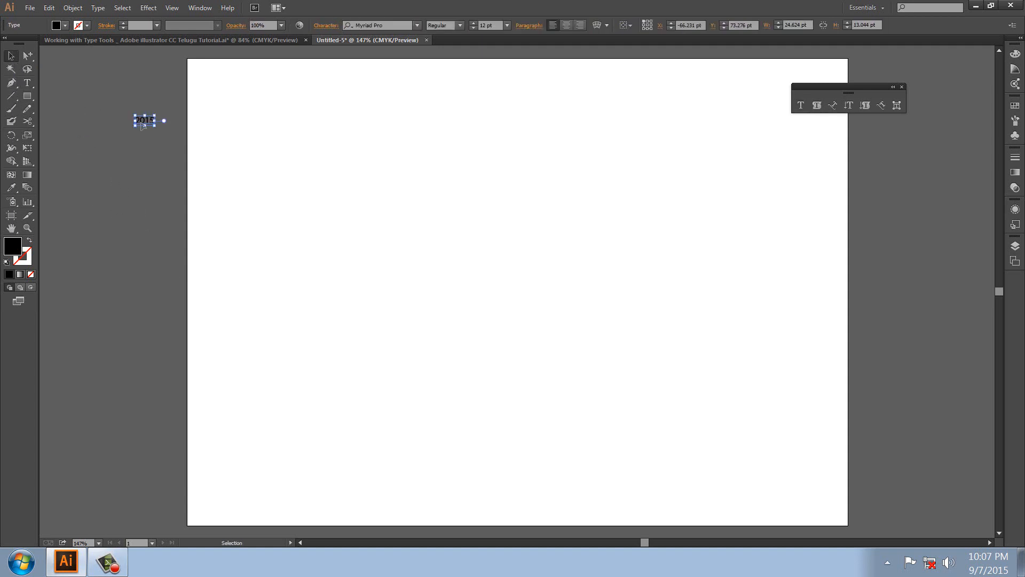
key("Delete")
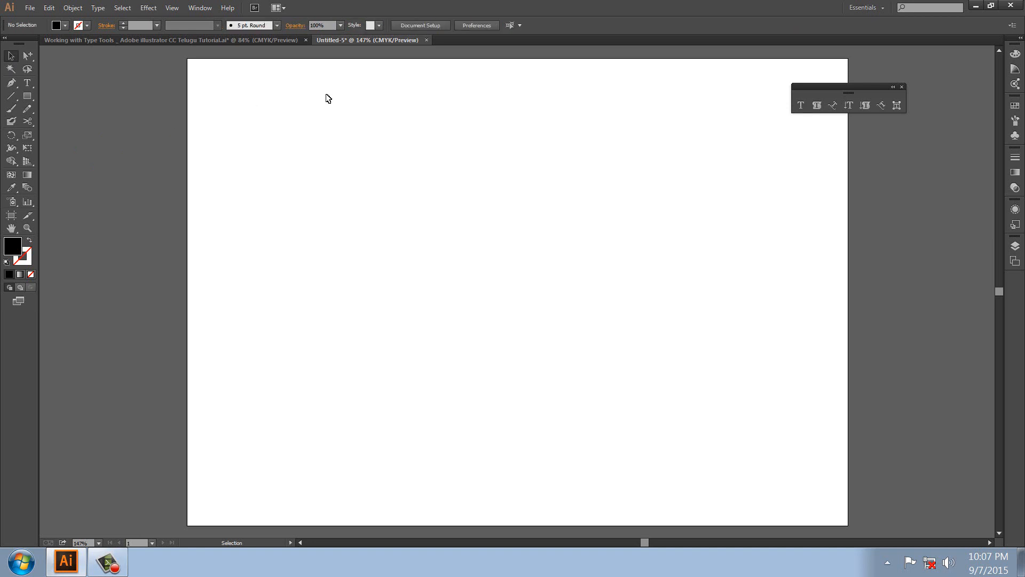
left_click(799, 105)
left_click(788, 226)
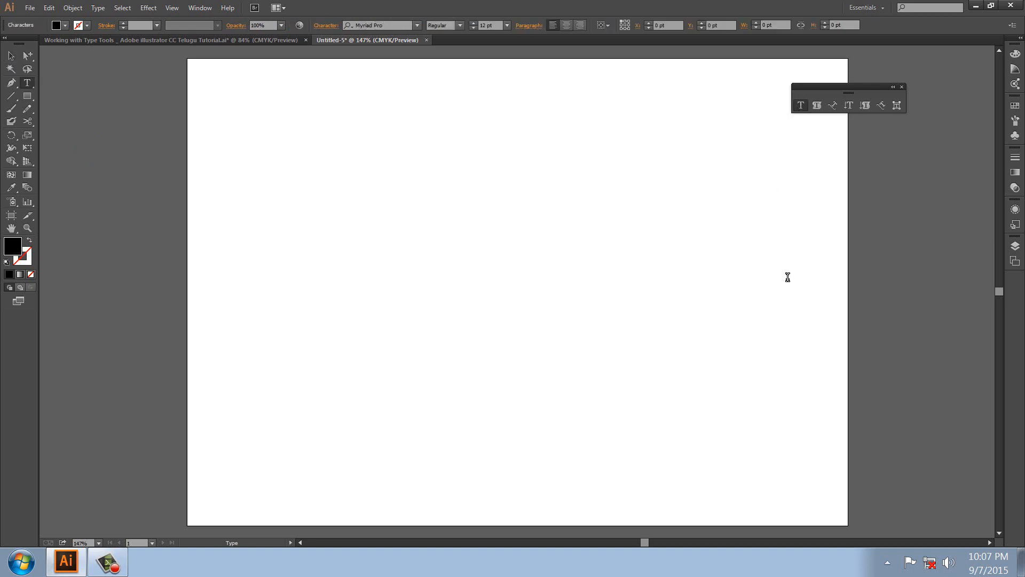
type("4532485734")
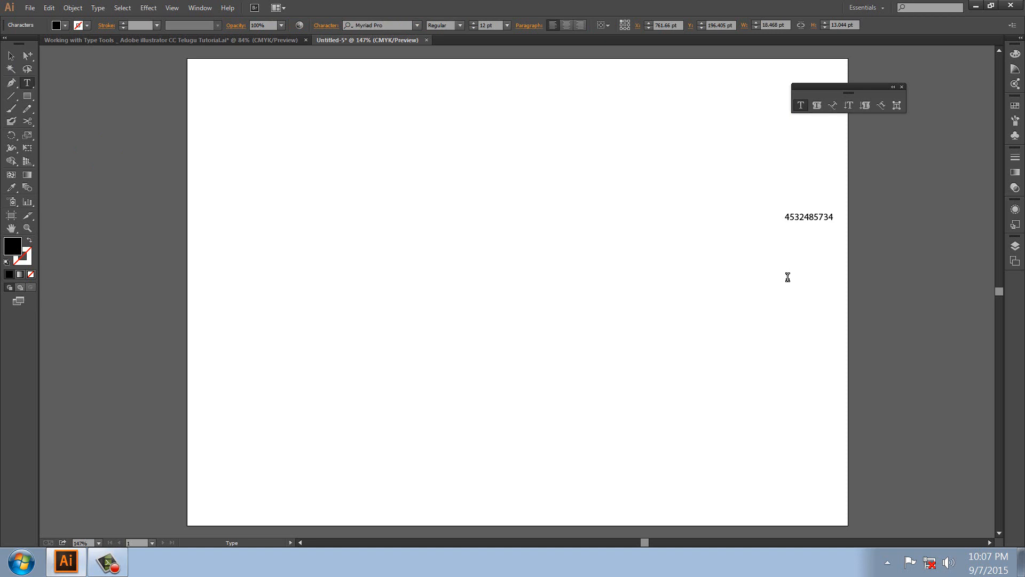
type("857348573684573645873465876")
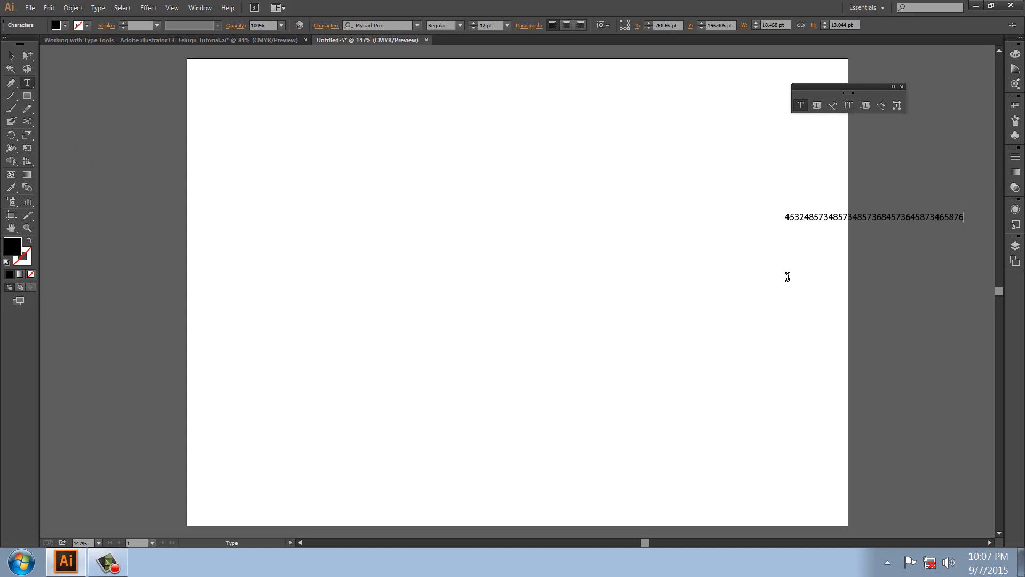
key("Return")
type("38475638475364 ")
type("345347959348")
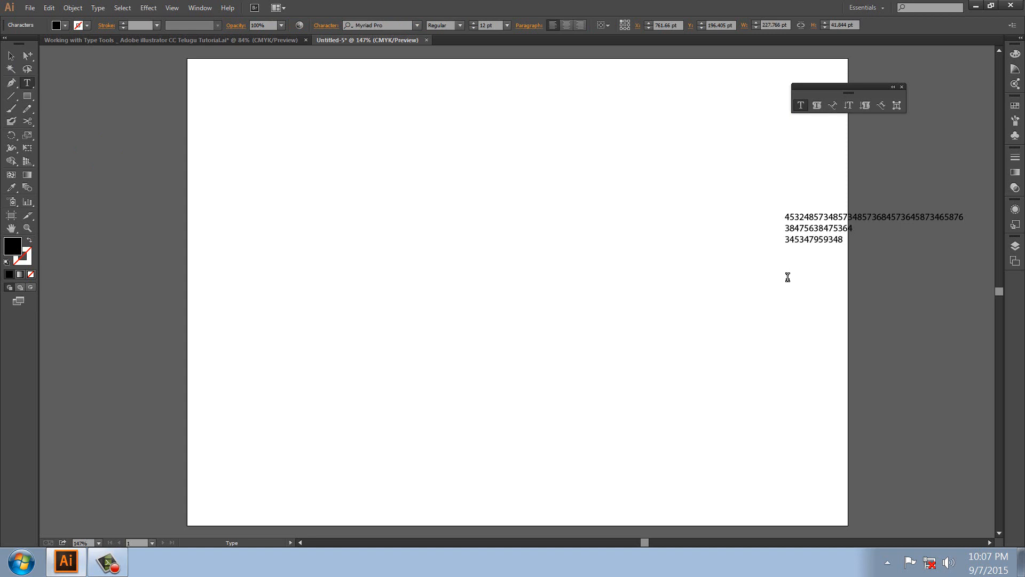
left_click(10, 56)
left_click(87, 172)
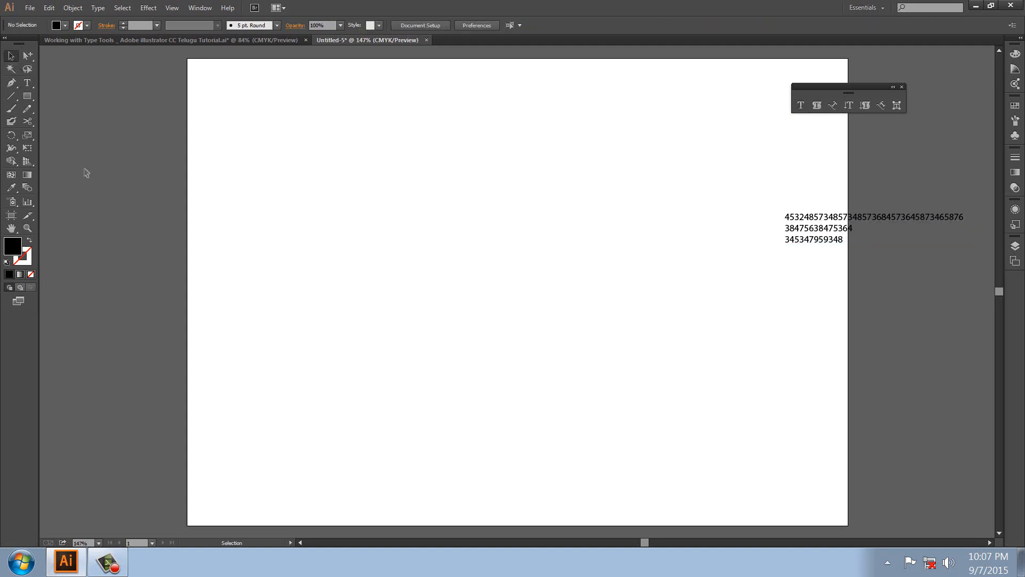
key("t")
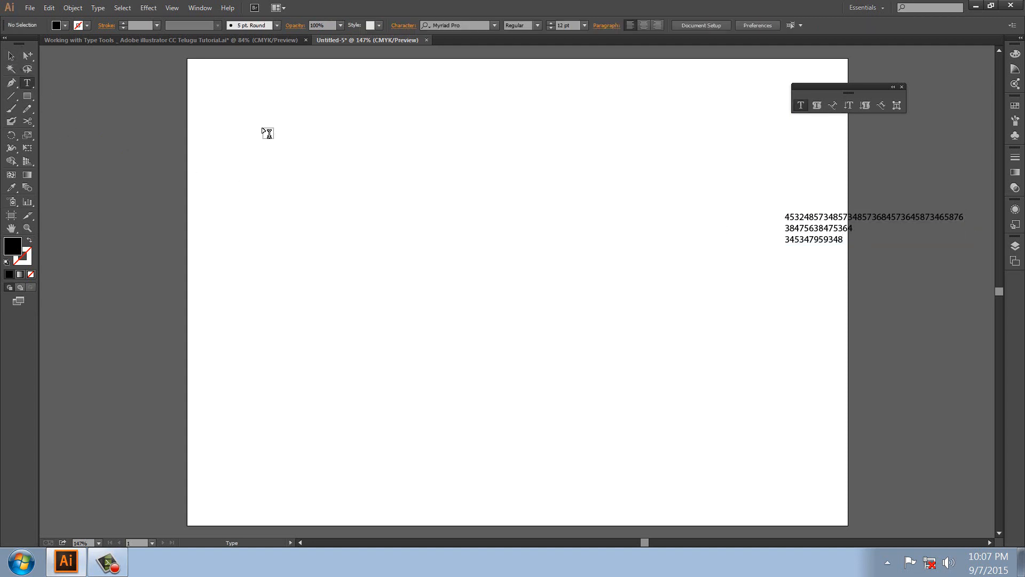
left_click_drag(262, 128, 560, 299)
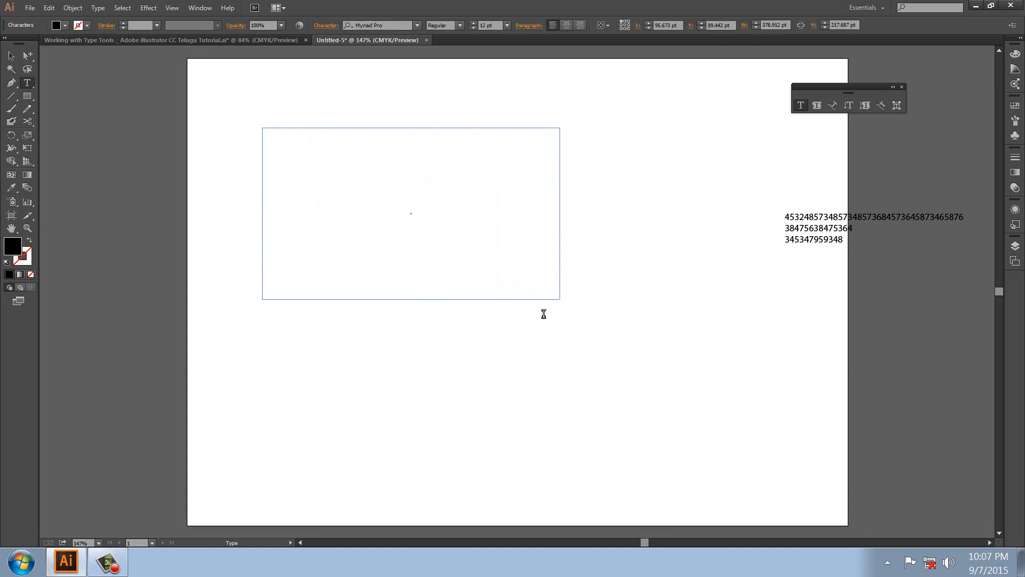
type("2372384726384726384736")
Step: Copy the number string in the area type frame and paste it repeatedly to build an eight-line paragraph
key("ctrl+a")
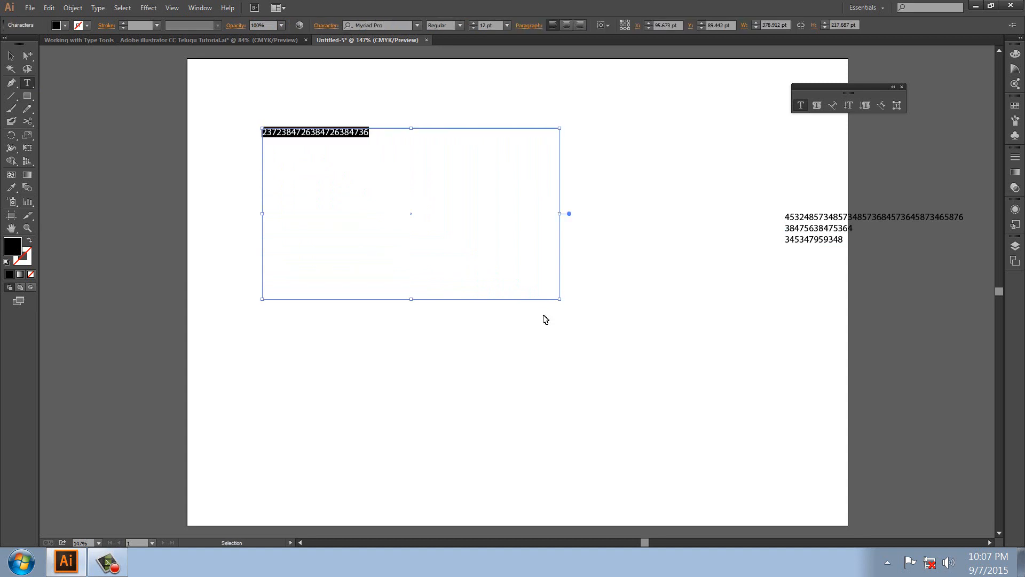
key("ctrl+v")
key("ctrl+v")
key("ctrl+v")
key("ctrl+v")
key("ctrl+v")
key("ctrl+v")
key("ctrl+v")
key("ctrl+v")
key("ctrl+v")
key("ctrl+v")
key("ctrl+v")
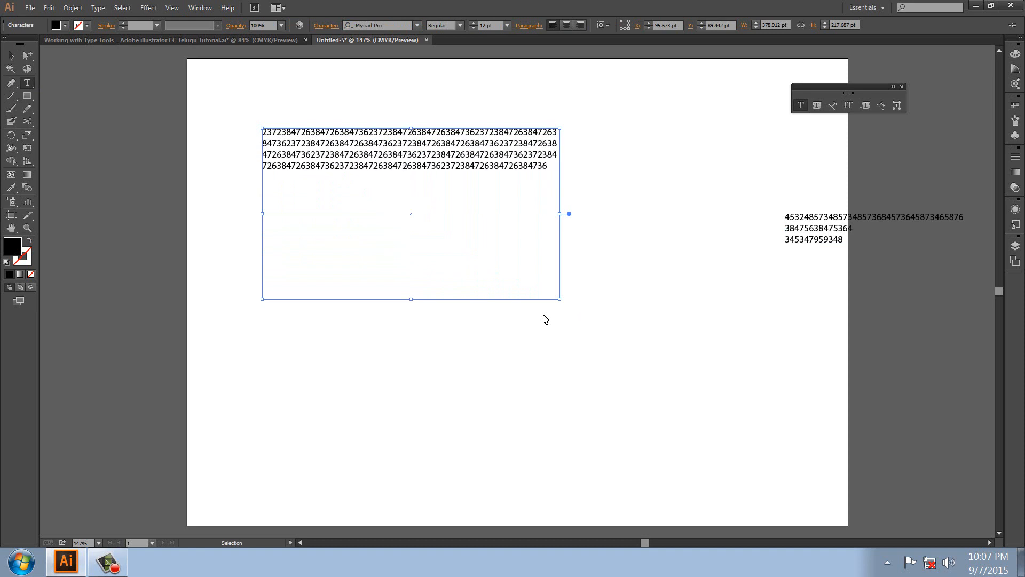
key("ctrl+v")
key("ctrl+v")
key("ctrl+v")
key("ctrl+v")
key("ctrl+v")
key("ctrl+v")
key("ctrl+v")
key("ctrl+v")
key("ctrl+v")
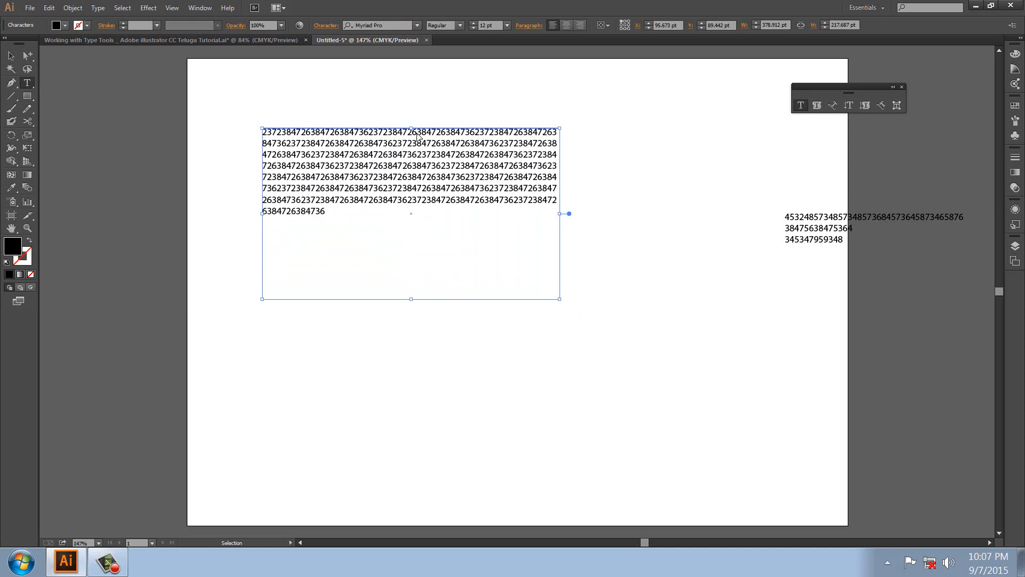
left_click(11, 55)
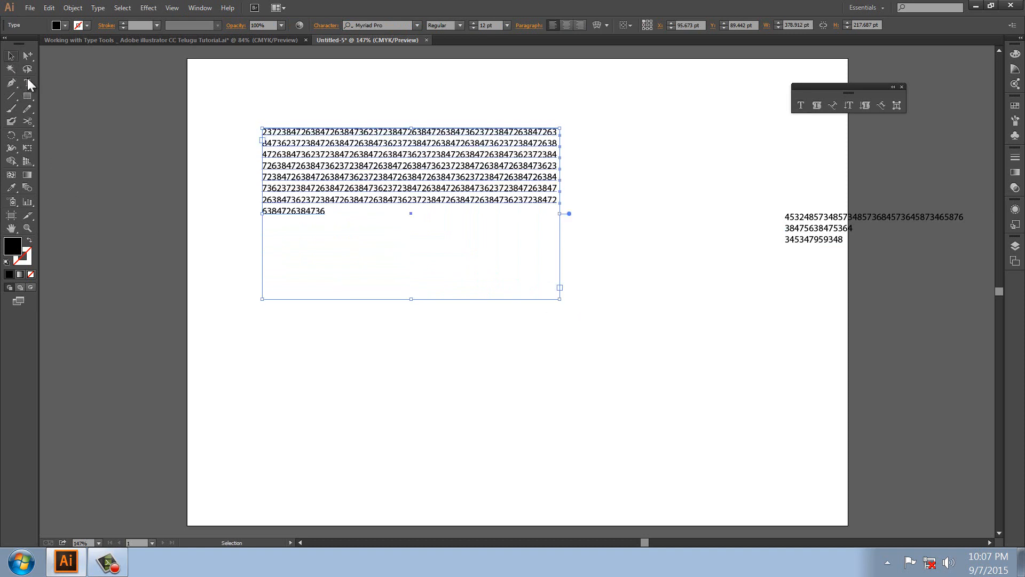
left_click(115, 186)
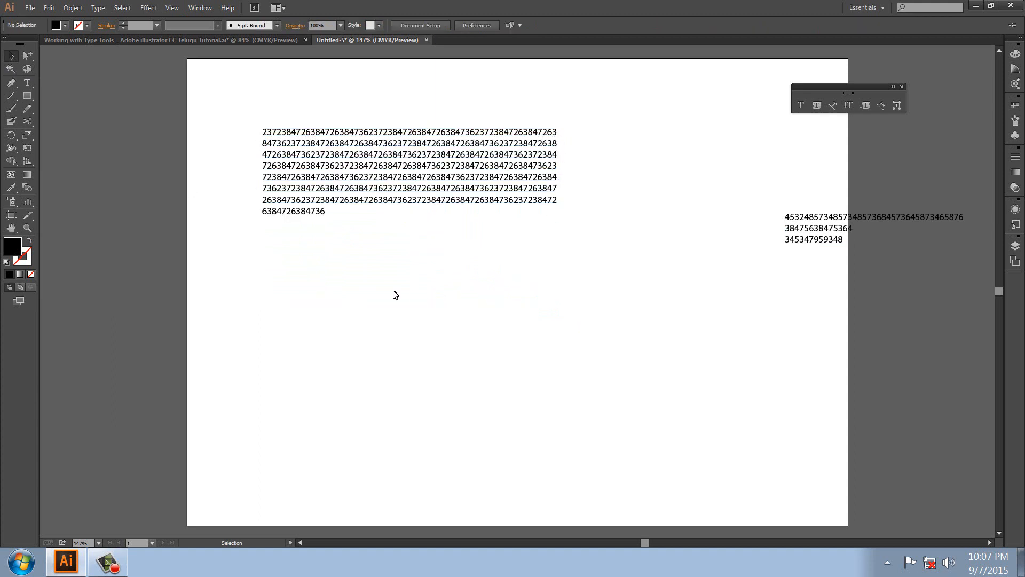
Step: Move the three-line text down fully onto the artboard and the eight-line area text to the artboard's upper right
left_click(504, 145)
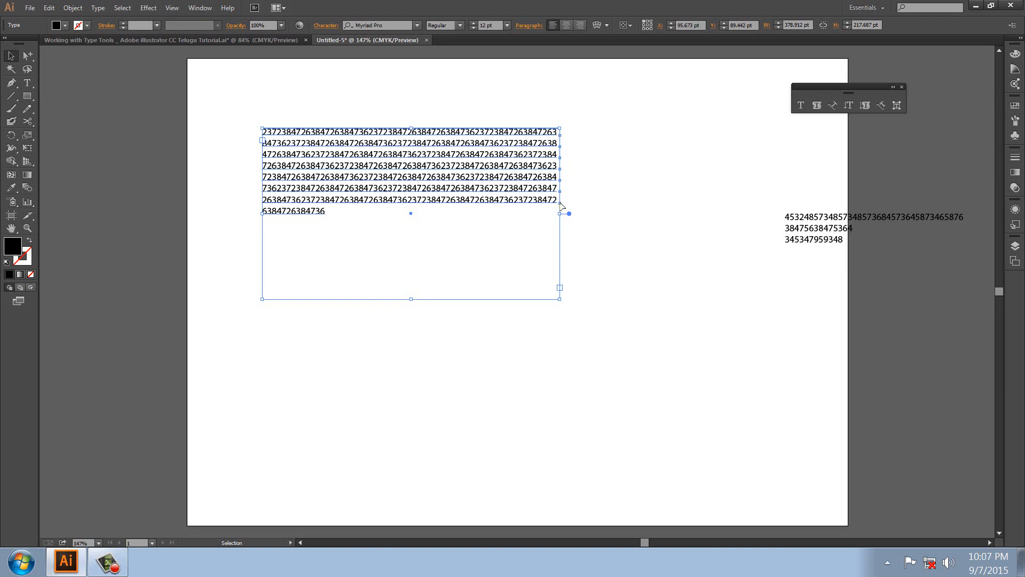
left_click(684, 247)
left_click_drag(798, 225, 667, 332)
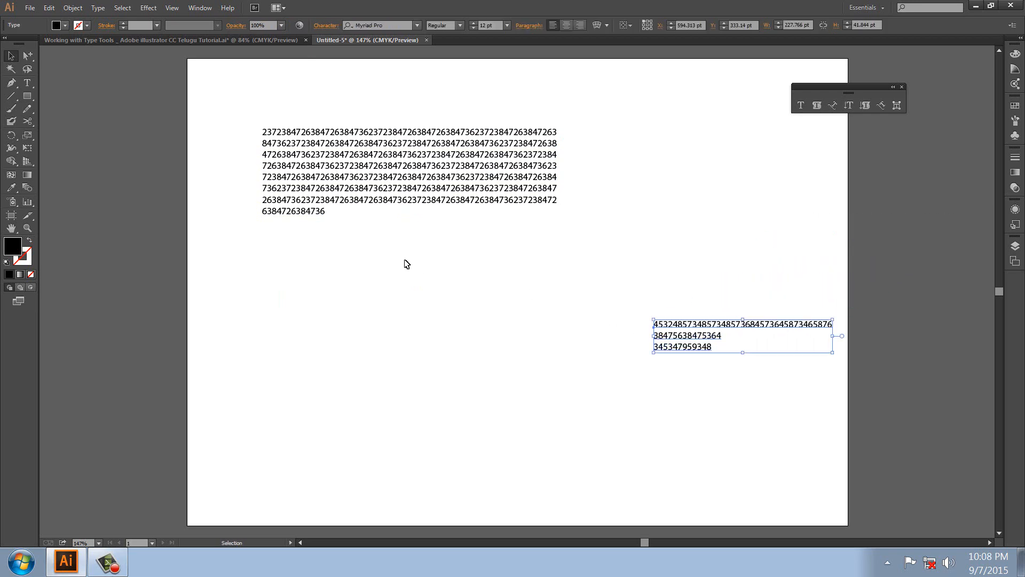
left_click_drag(475, 198, 756, 186)
left_click(388, 213)
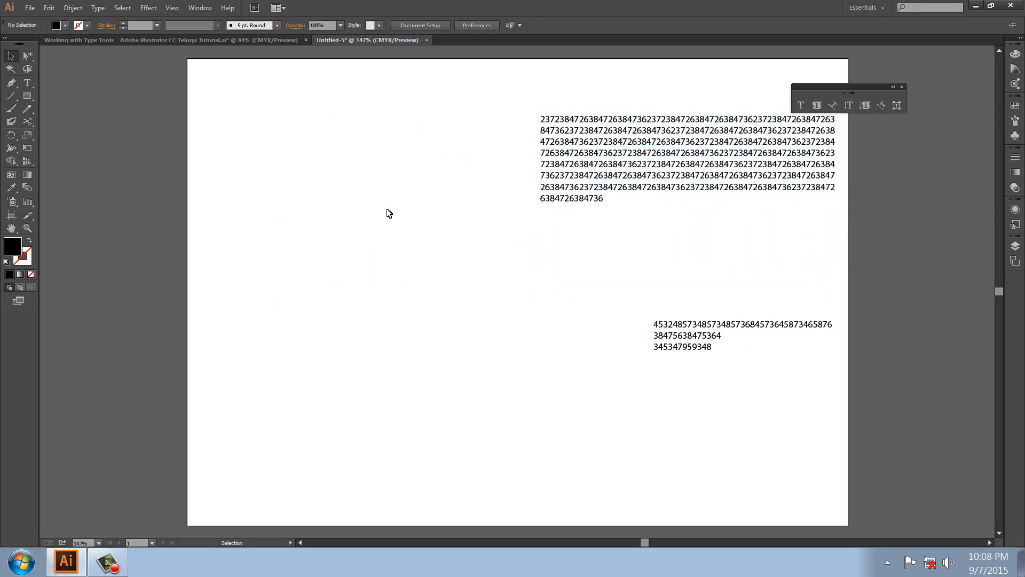
Step: Draw an ellipse about 231 × 222 pt on the artboard's left half and fill it with the copied number text as area type
left_click_drag(25, 98, 69, 121)
left_click_drag(240, 145, 421, 319)
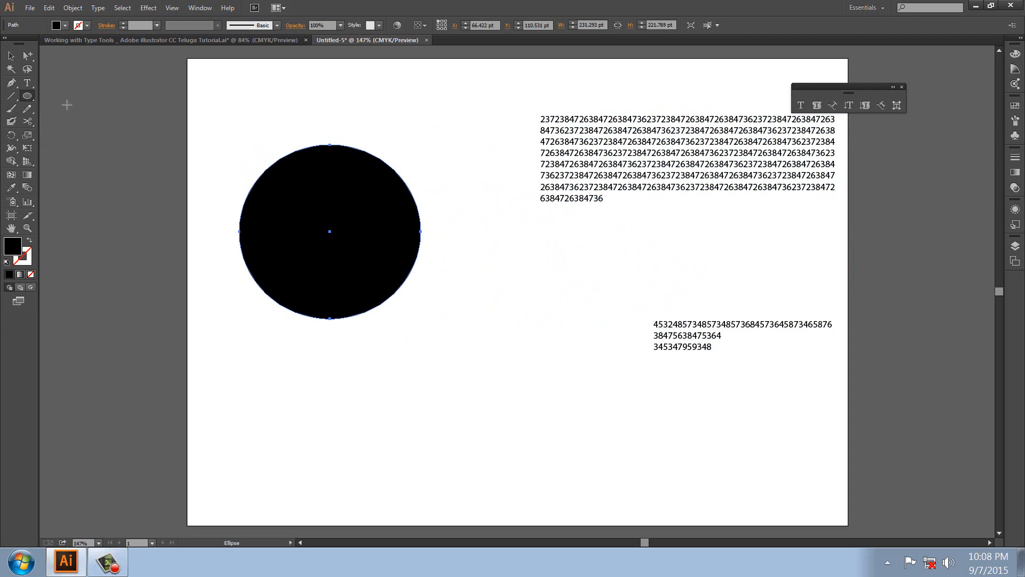
left_click(30, 83)
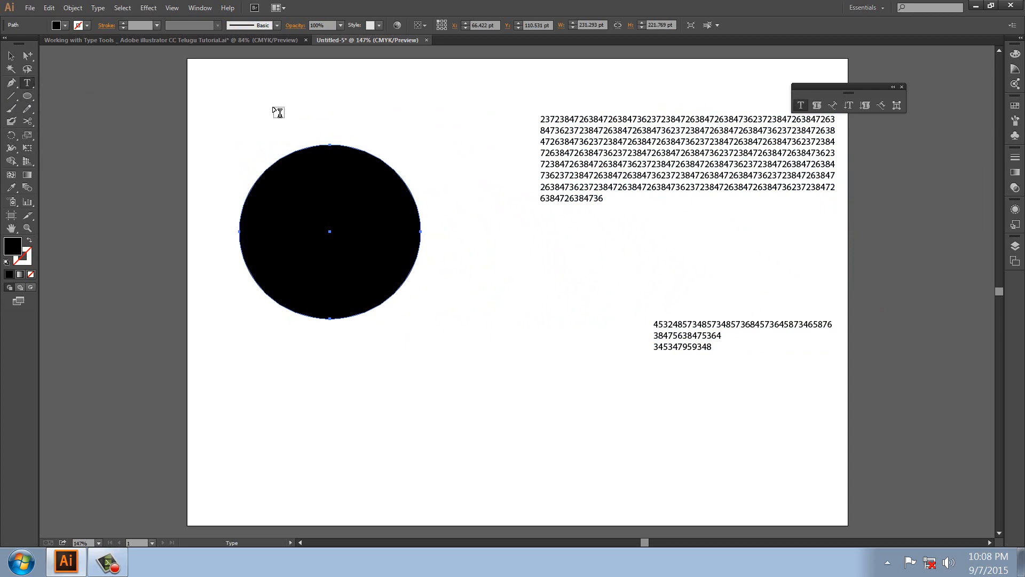
left_click(309, 160)
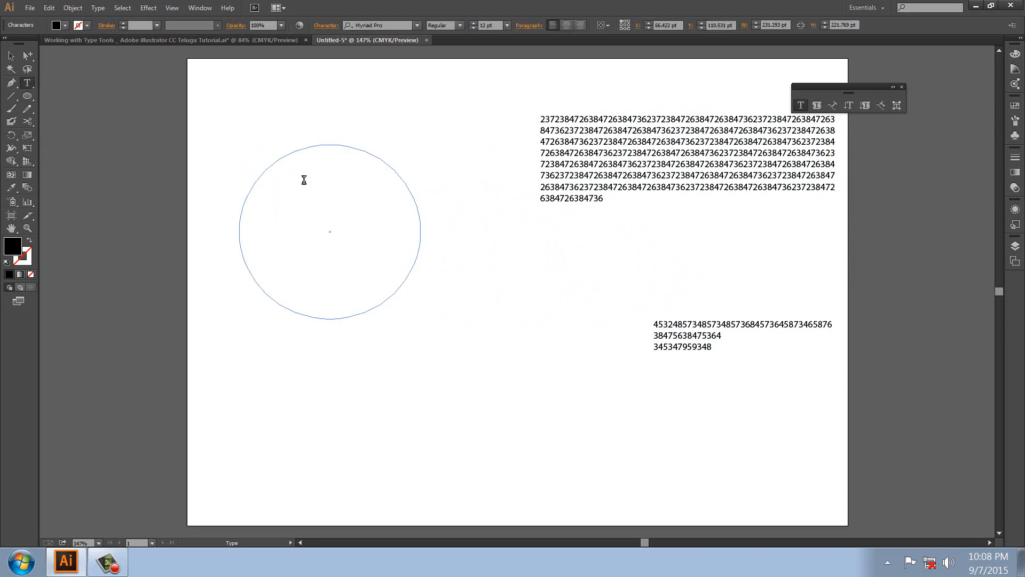
key("ctrl+v")
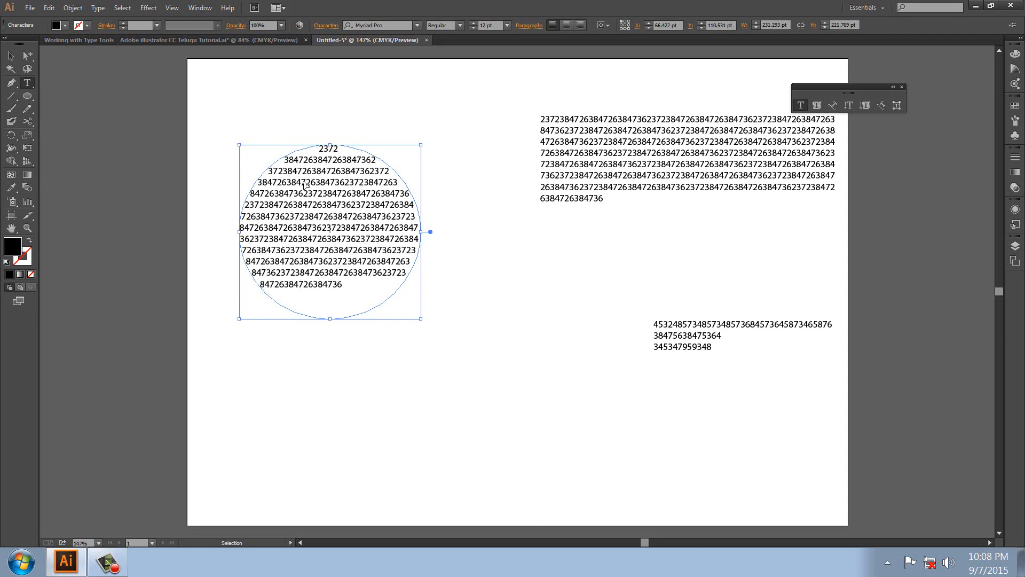
left_click(11, 55)
left_click(79, 137)
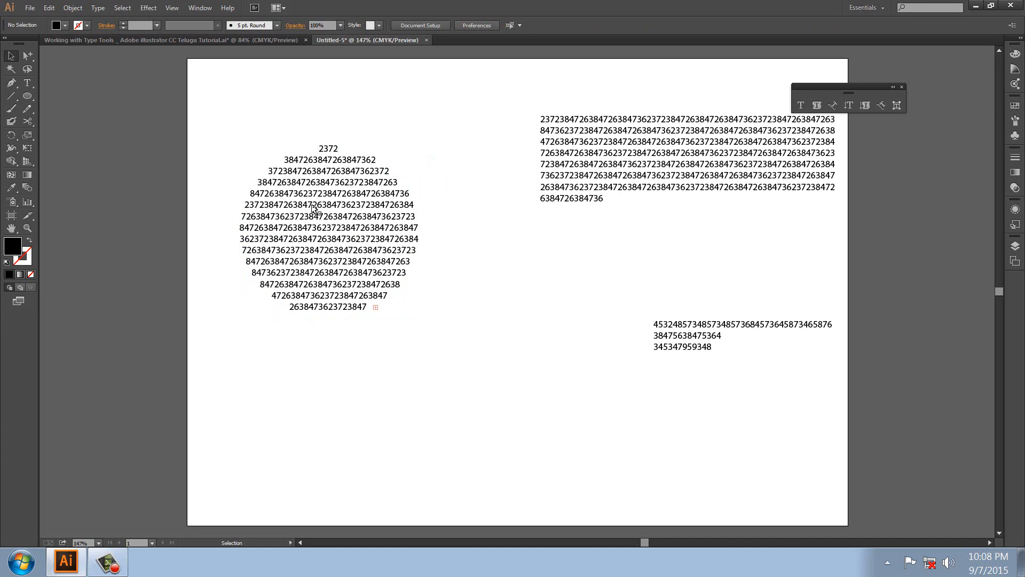
Step: Move the circular text up, and the eight-line and three-line texts up and to the left, freeing the artboard's lower half
left_click_drag(312, 206, 312, 150)
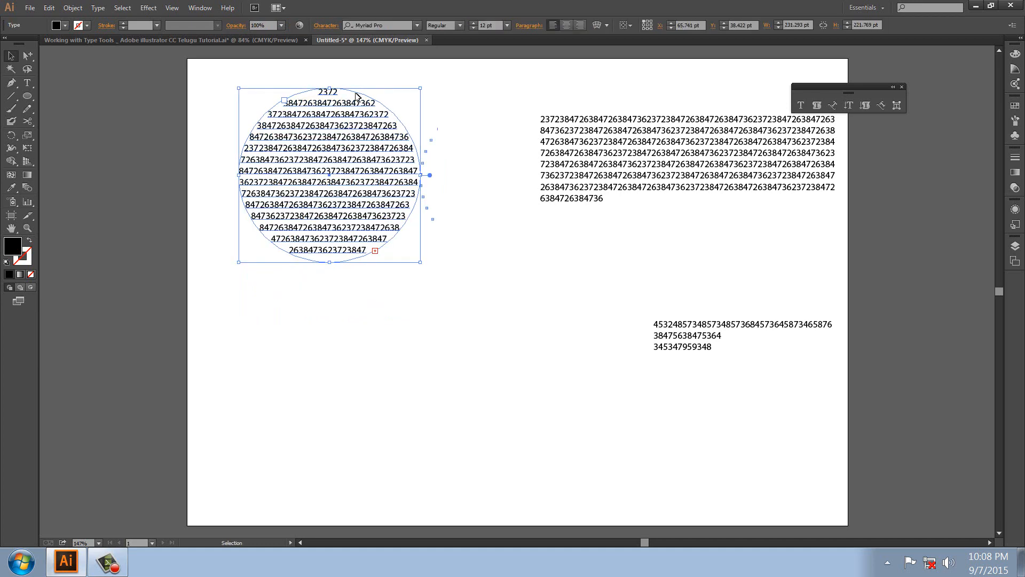
left_click(569, 230)
left_click_drag(612, 187, 565, 158)
left_click(495, 320)
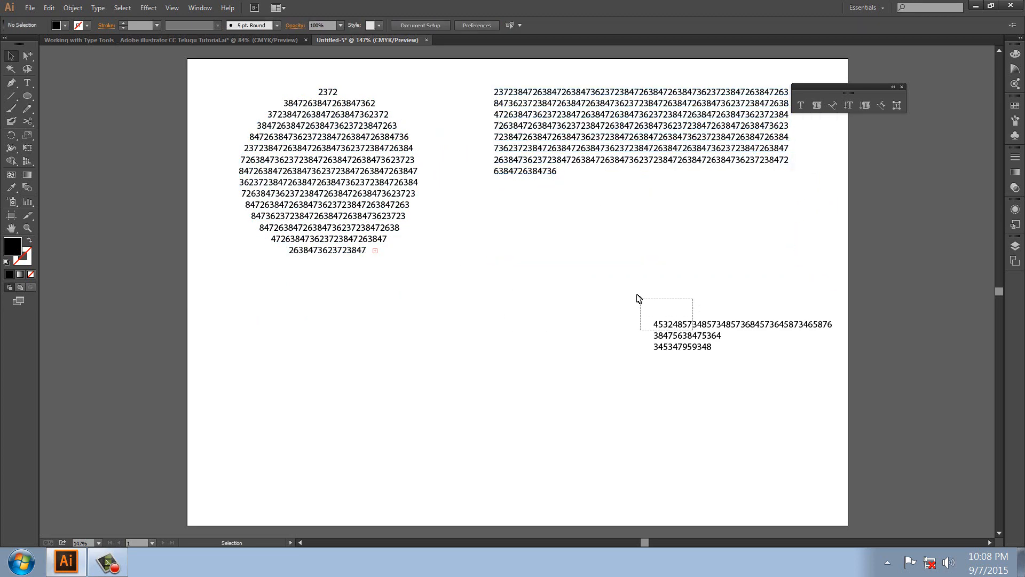
left_click(659, 321)
left_click_drag(659, 320, 602, 267)
left_click(453, 320)
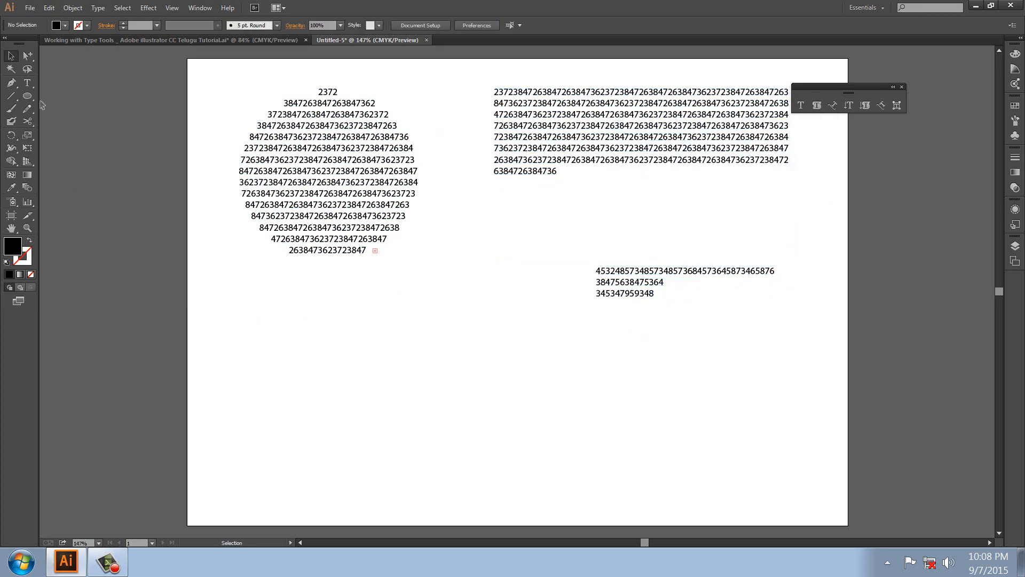
Step: Draw a hexagon about 170 × 165 pt below the circular text and swap its fill and stroke
left_click(33, 95)
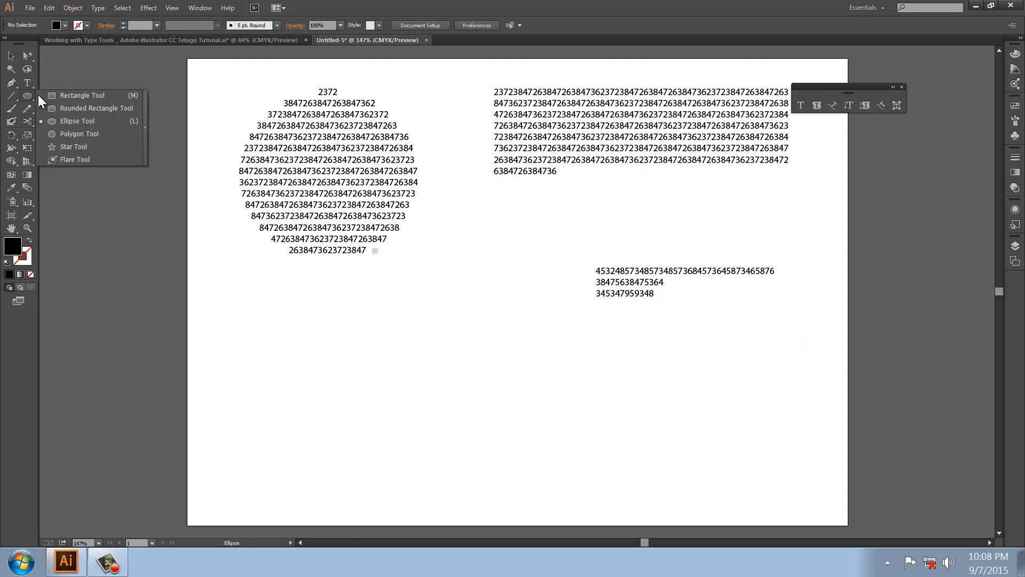
left_click(62, 133)
left_click_drag(432, 385, 477, 435)
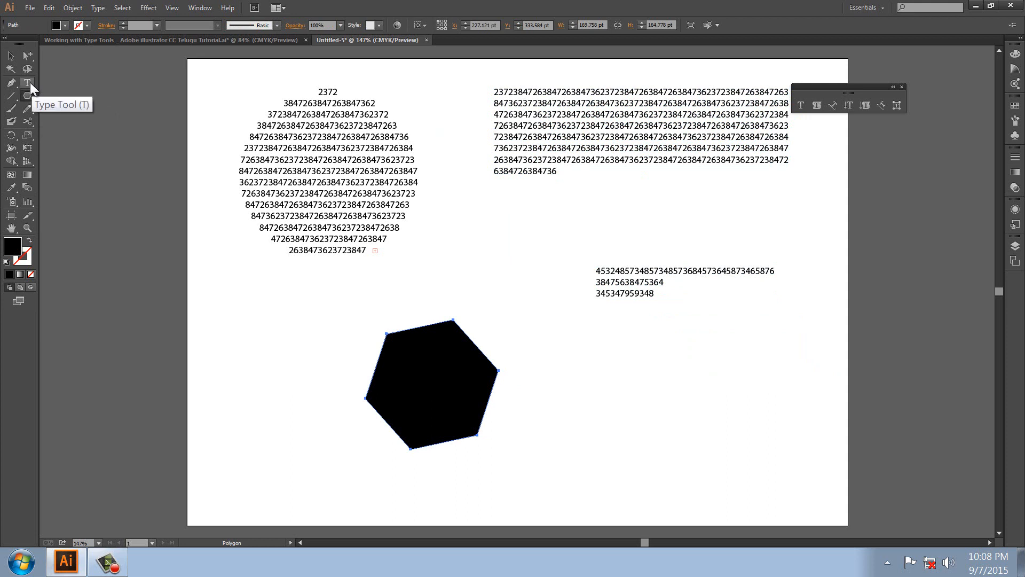
left_click(30, 83)
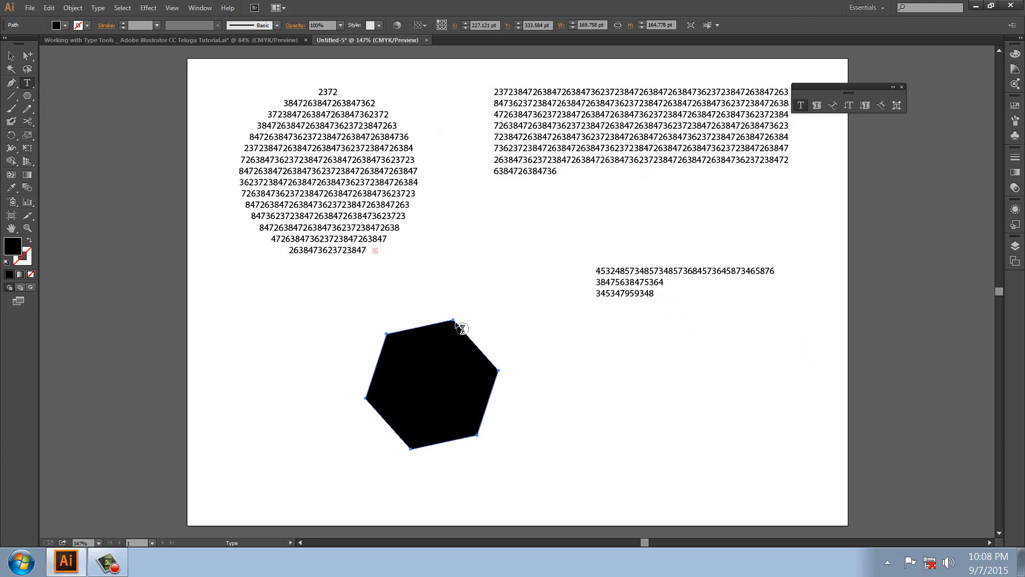
left_click(30, 242)
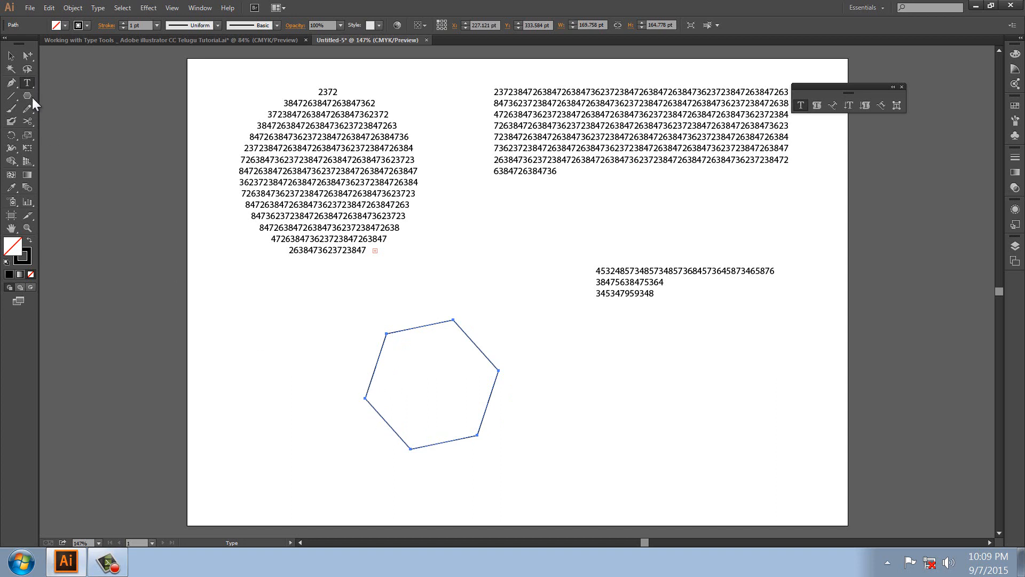
left_click(28, 81)
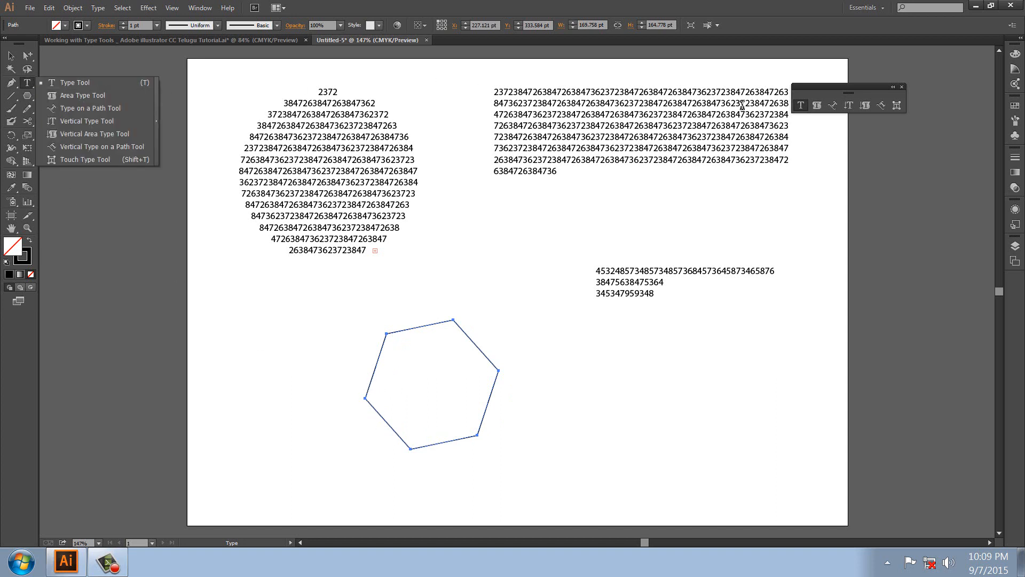
left_click(833, 106)
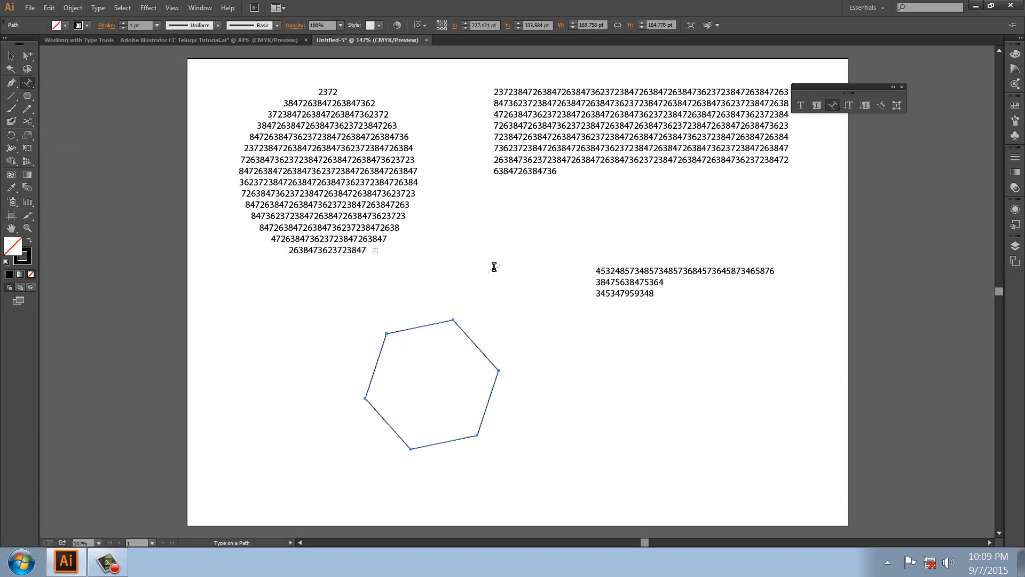
left_click(412, 327)
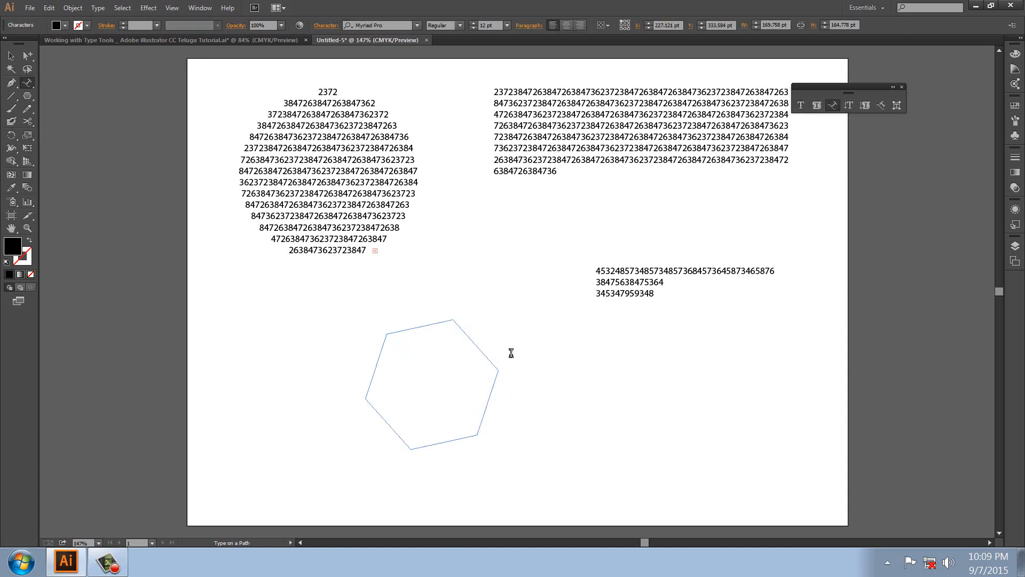
type("345893748957394857239845793845793847593874953784958372495873249572394785923847593874")
left_click(12, 60)
left_click(214, 326)
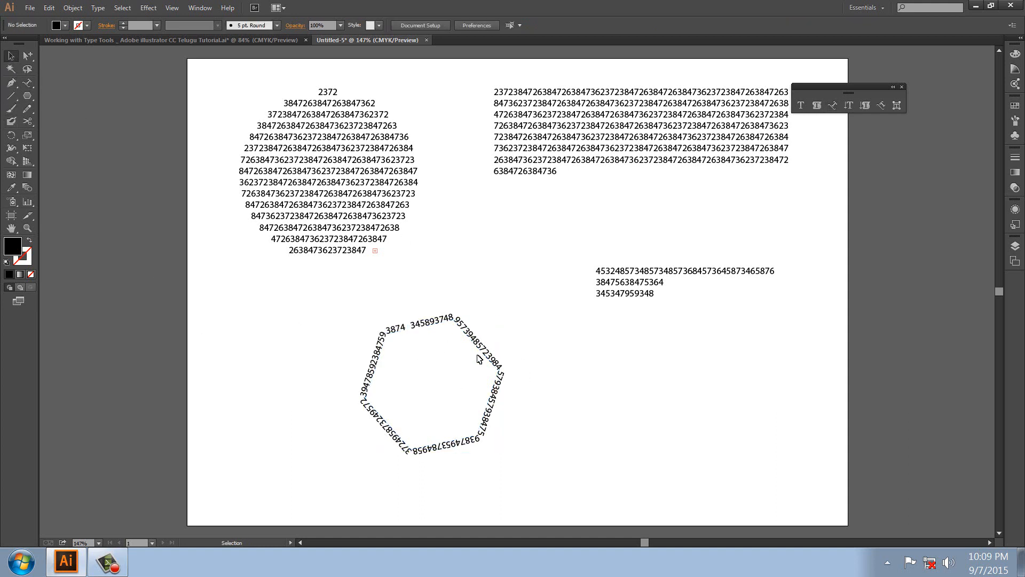
Step: Move the hexagonal path text down and to the left, and the circular text to the artboard's left edge
left_click_drag(482, 350, 402, 407)
left_click_drag(374, 176, 322, 227)
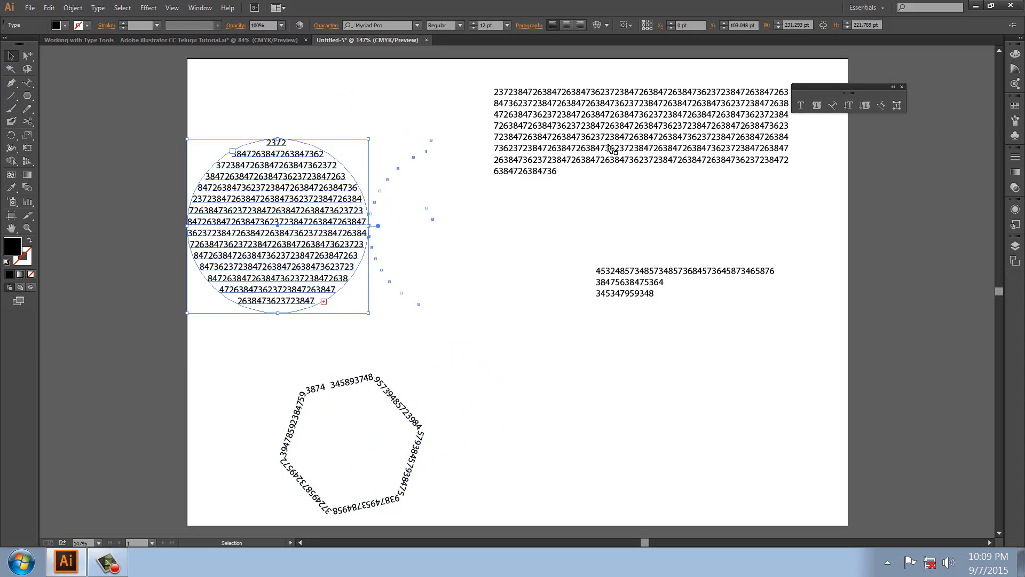
Step: Move the eight-line text up and to the left, and the three-line text down and to the left
left_click_drag(641, 134, 553, 126)
left_click_drag(649, 291, 530, 333)
left_click(625, 445)
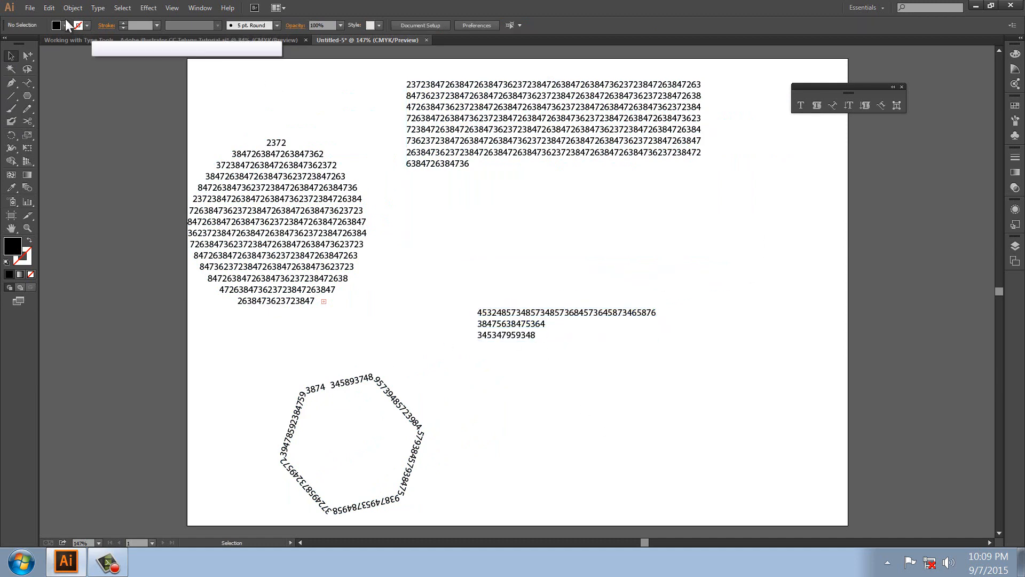
Step: Create a new landscape A4 document named type
left_click(30, 8)
left_click(35, 22)
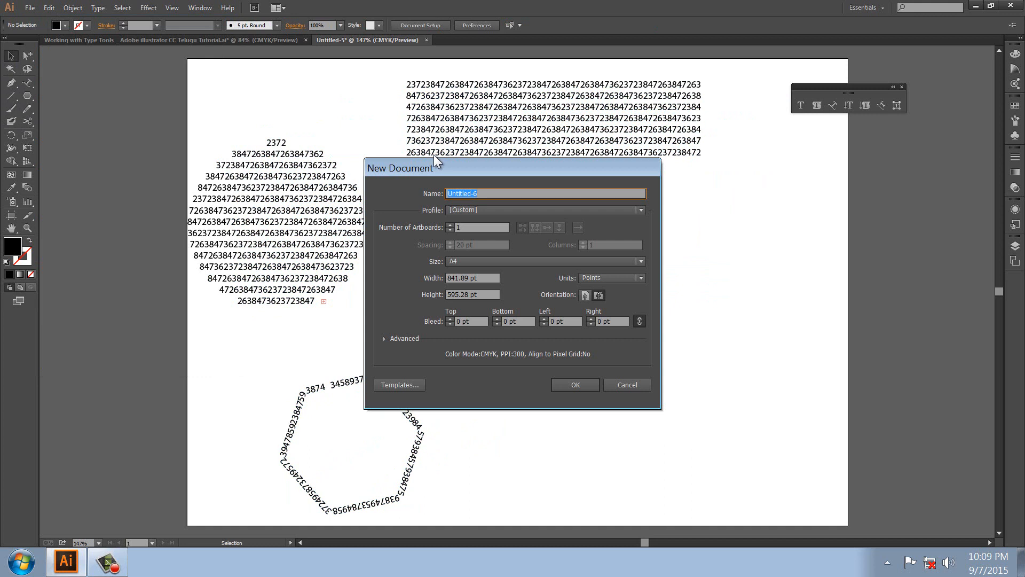
type("type")
key("Return")
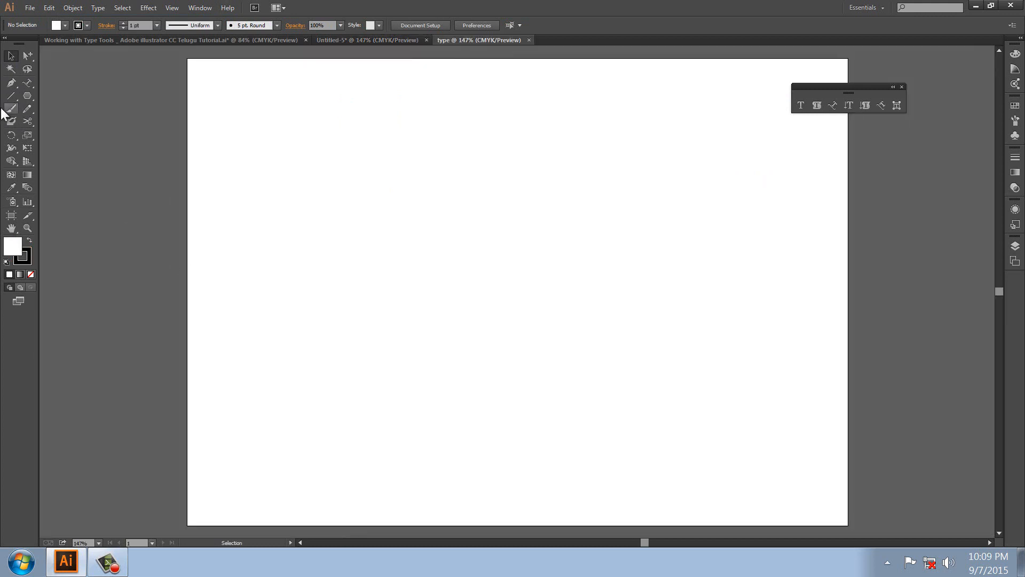
Step: Add point type reading 2015, enlarge it to about 367 × 195 pt and place it in the artboard's upper part
left_click(801, 106)
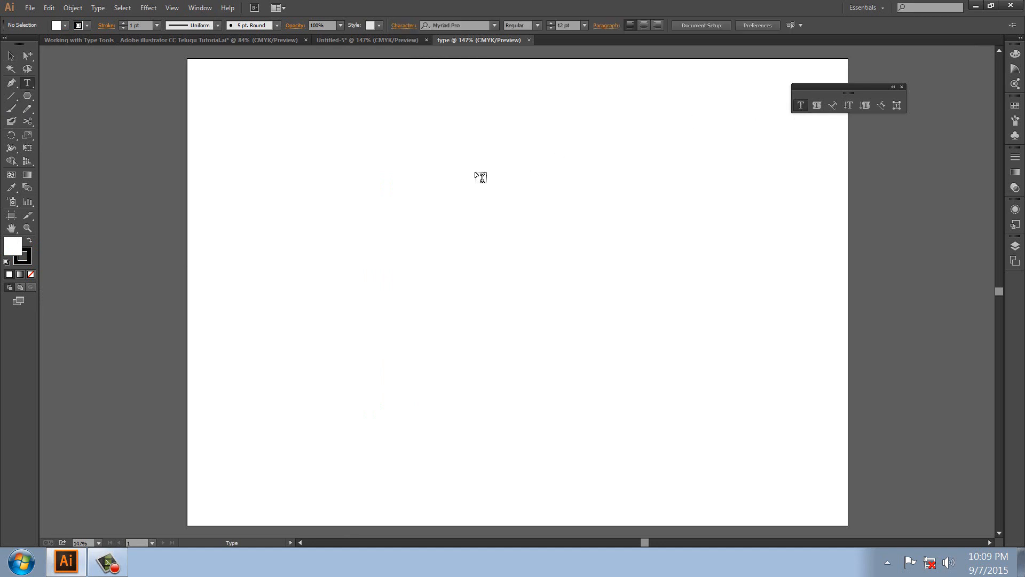
left_click(430, 187)
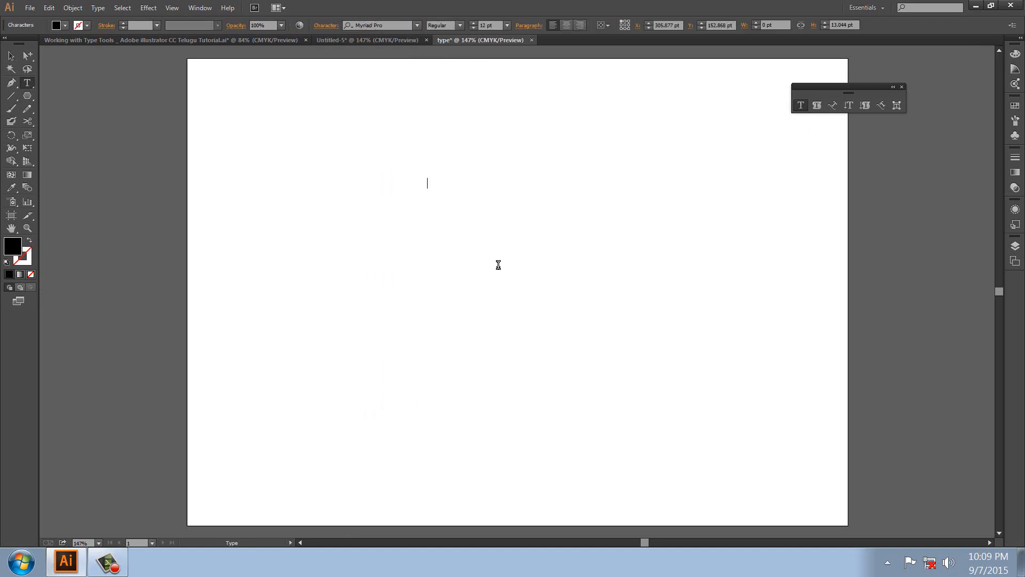
type("2015")
left_click(13, 56)
left_click_drag(447, 190, 779, 333)
left_click_drag(604, 259, 488, 191)
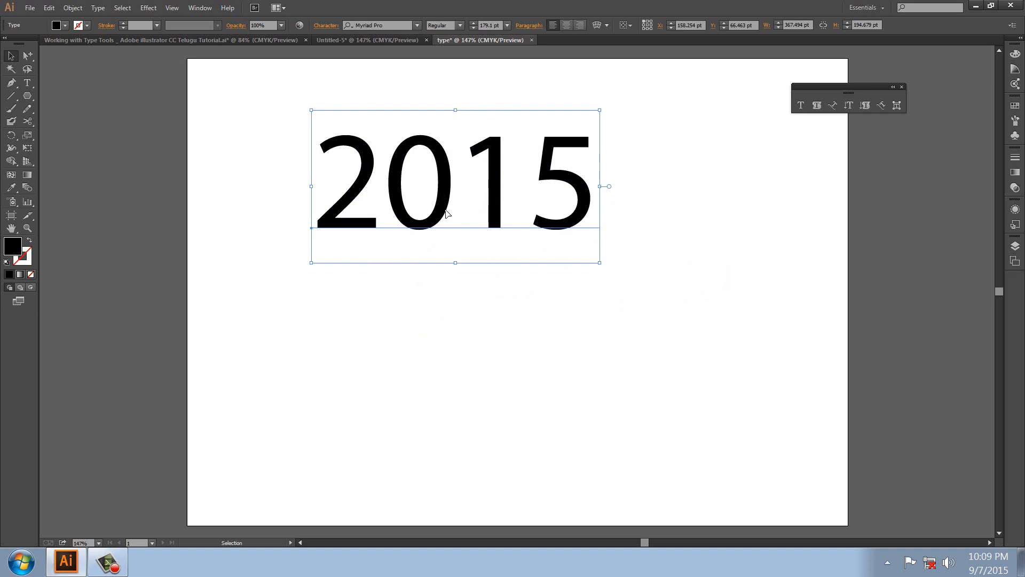
left_click_drag(442, 208, 443, 202)
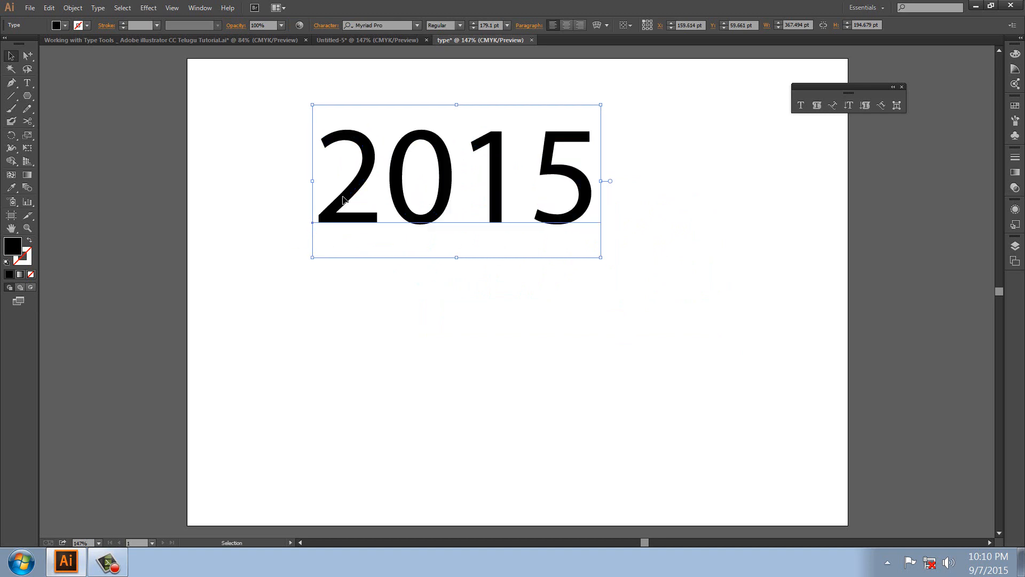
Step: Expand the 2015 text into editable outlines
left_click(73, 7)
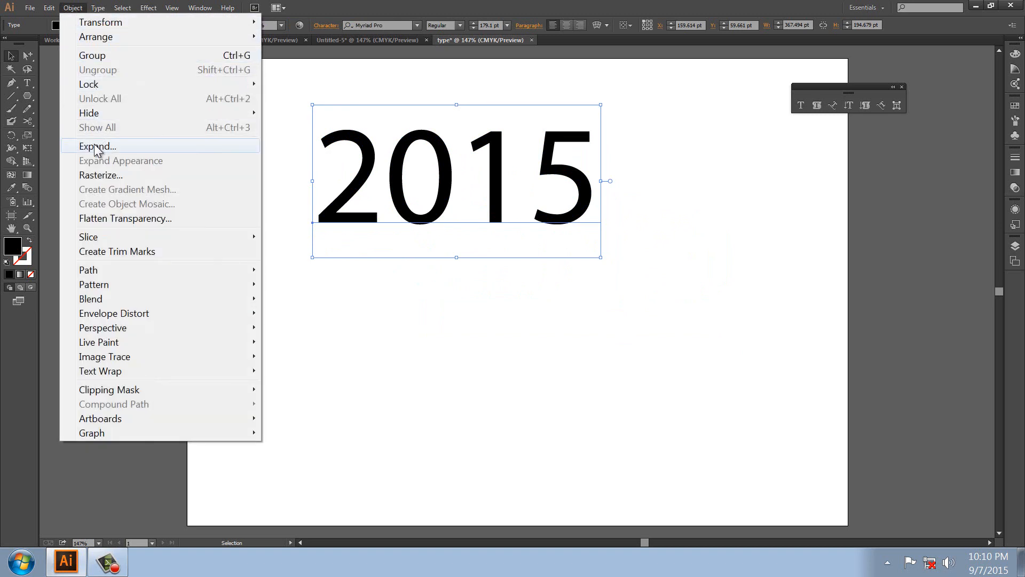
left_click(236, 146)
left_click(488, 341)
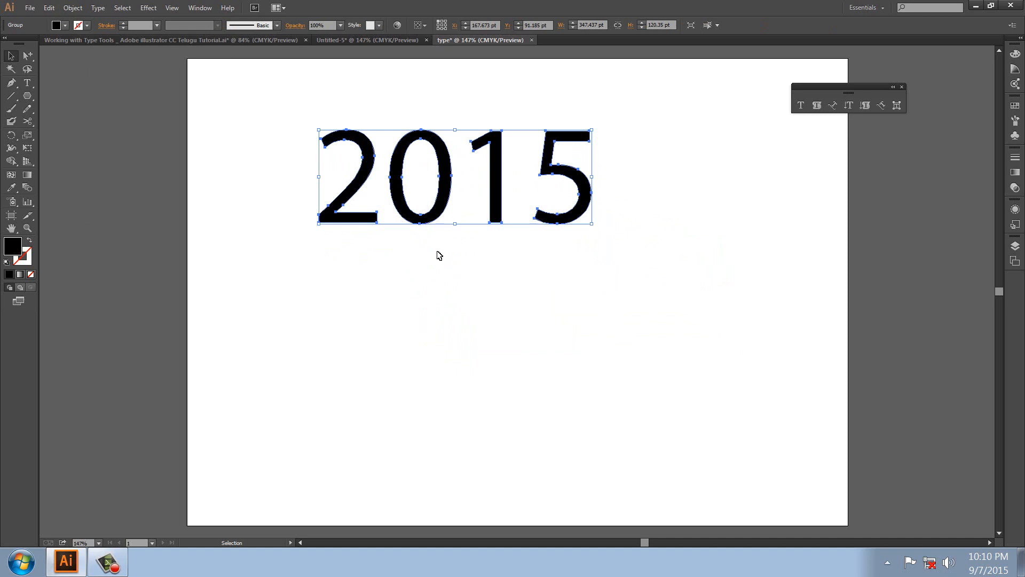
Step: Rearrange the outlined digits individually, shifting the 1 and 5 beside the 2 and moving the 0 to overlap the 5
left_click(176, 153)
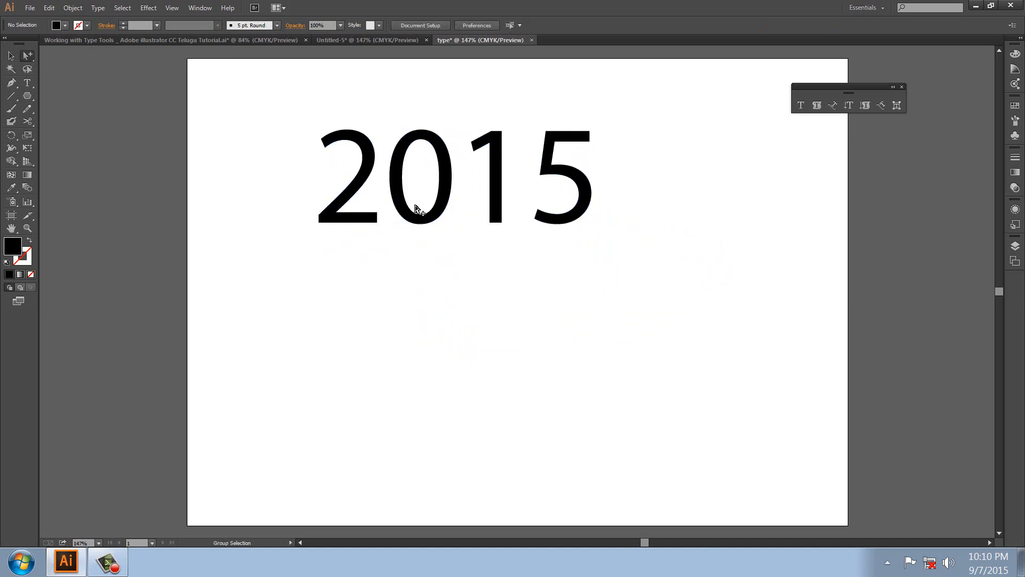
left_click_drag(412, 216, 676, 335)
left_click_drag(456, 117, 619, 239)
left_click_drag(569, 177, 479, 178)
left_click_drag(622, 238, 769, 379)
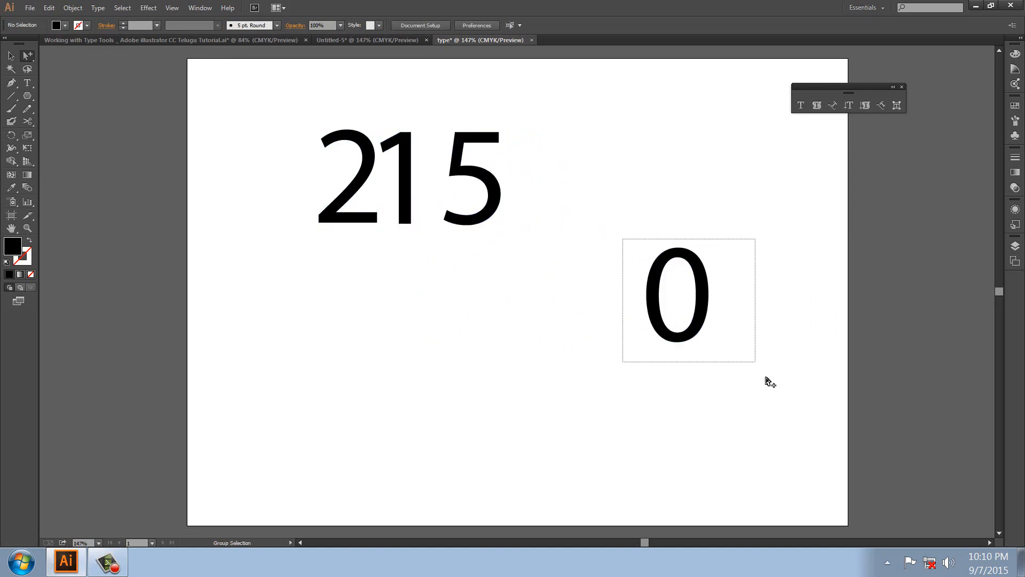
left_click_drag(707, 327, 522, 225)
left_click(529, 305)
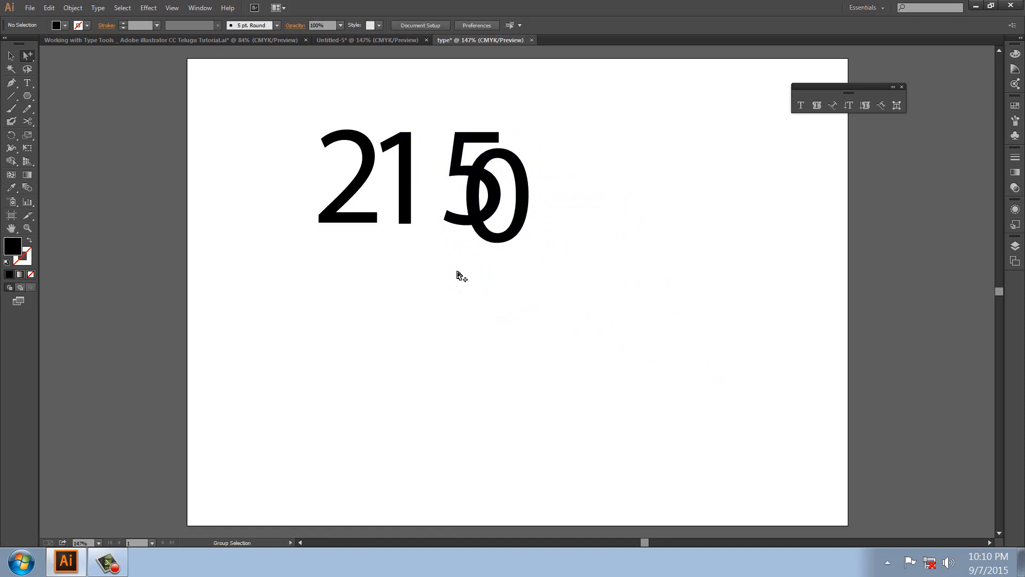
left_click_drag(505, 244, 531, 185)
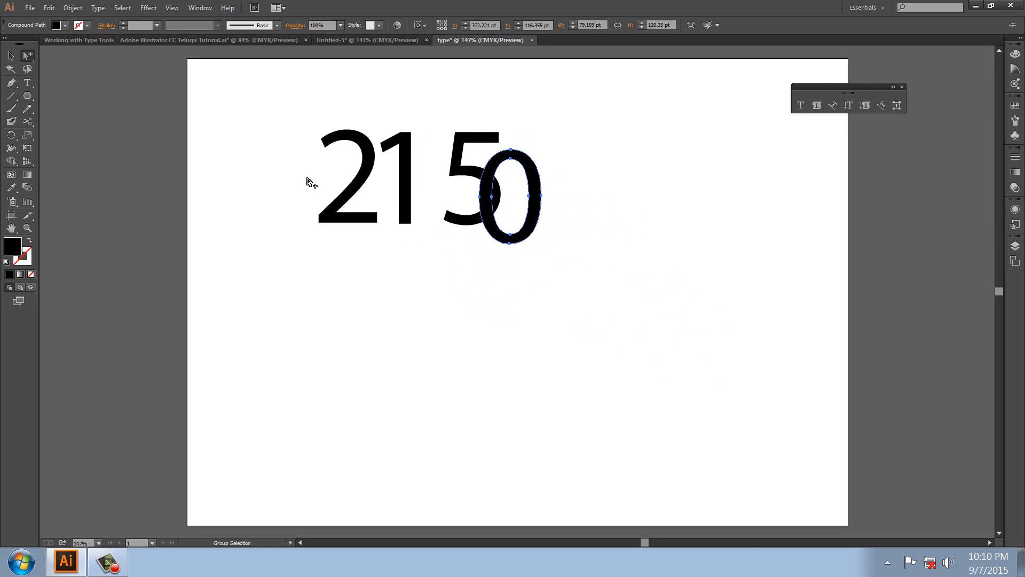
Step: Delete all the rearranged outlined digits from the artboard
left_click_drag(287, 103, 588, 280)
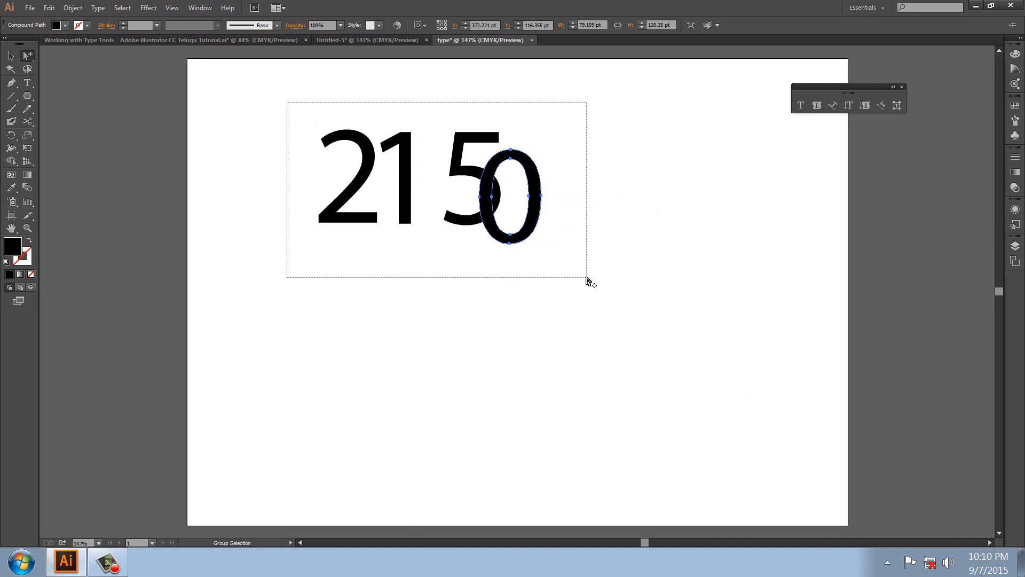
left_click(609, 304)
left_click_drag(288, 106, 618, 282)
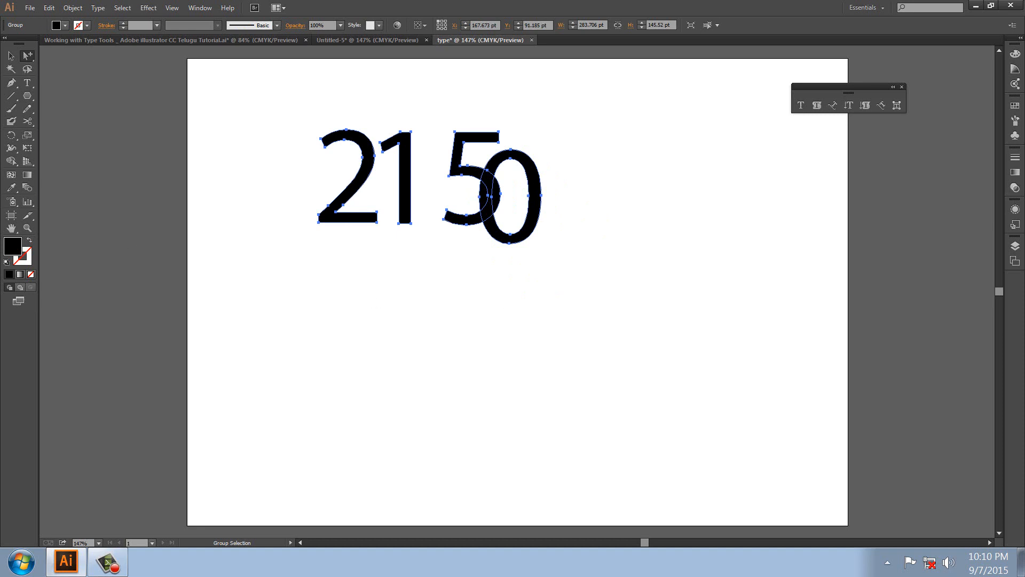
left_click(11, 55)
left_click(263, 120)
left_click_drag(279, 113, 612, 289)
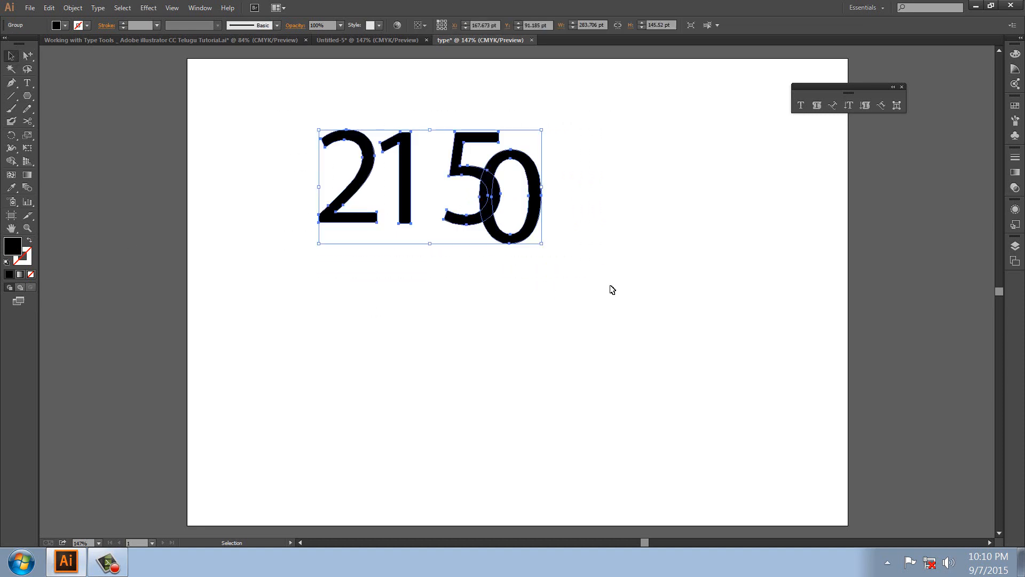
key("Delete")
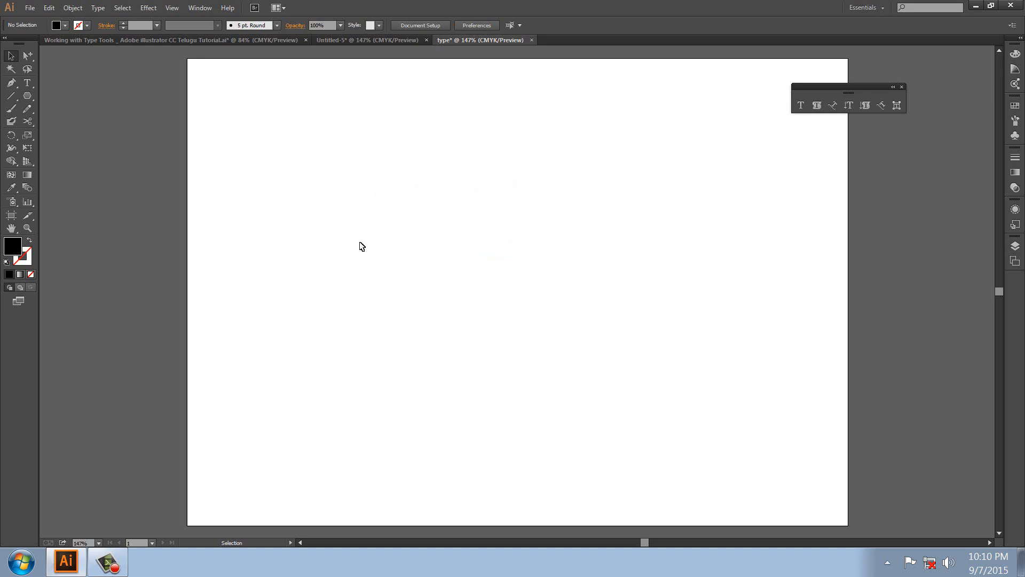
Step: Add new point type reading 2015 and enlarge it to about 285 × 151 pt
left_click(28, 83)
left_click(320, 164)
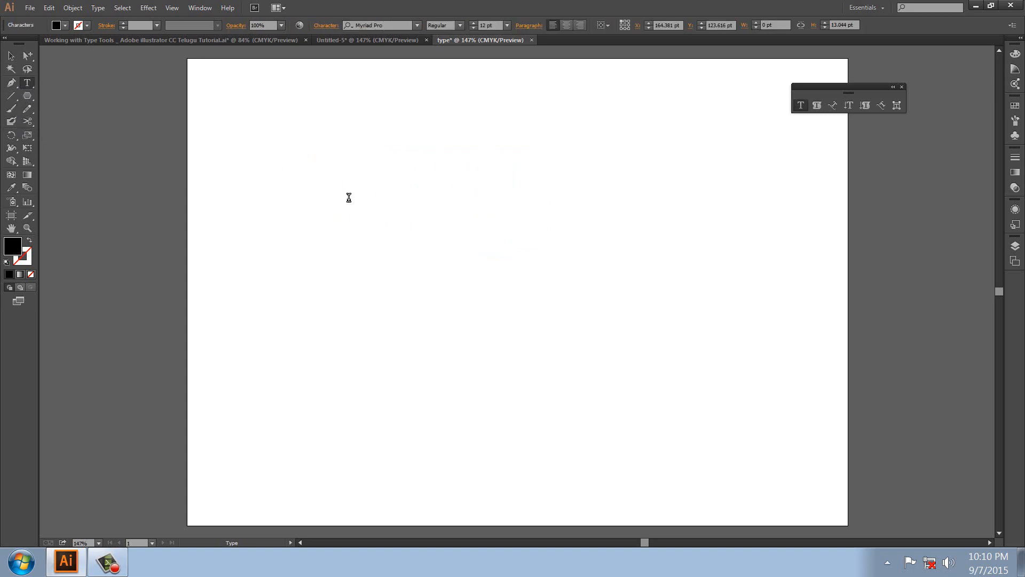
type("2015")
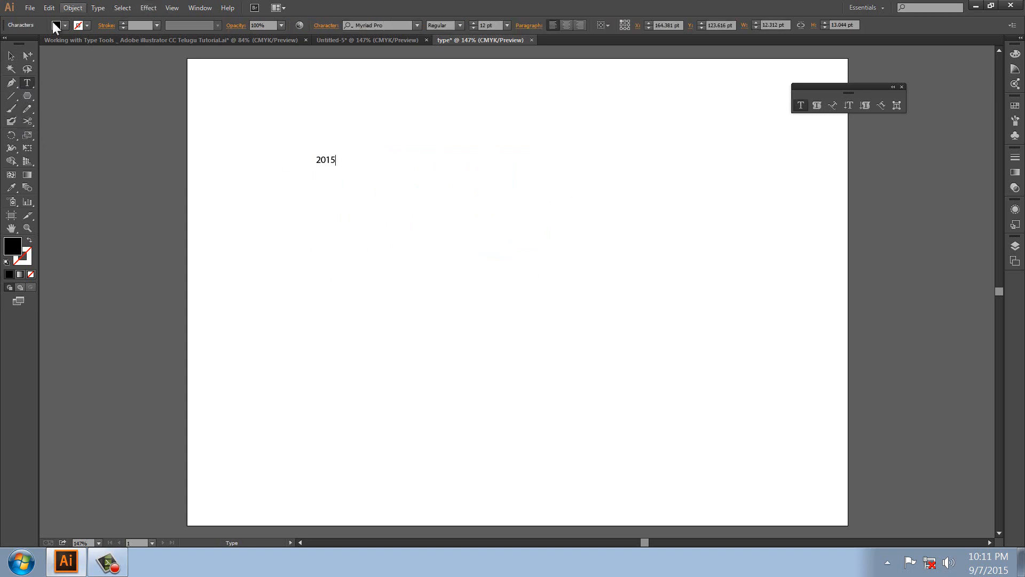
left_click(11, 55)
left_click_drag(335, 163, 560, 274)
left_click(392, 313)
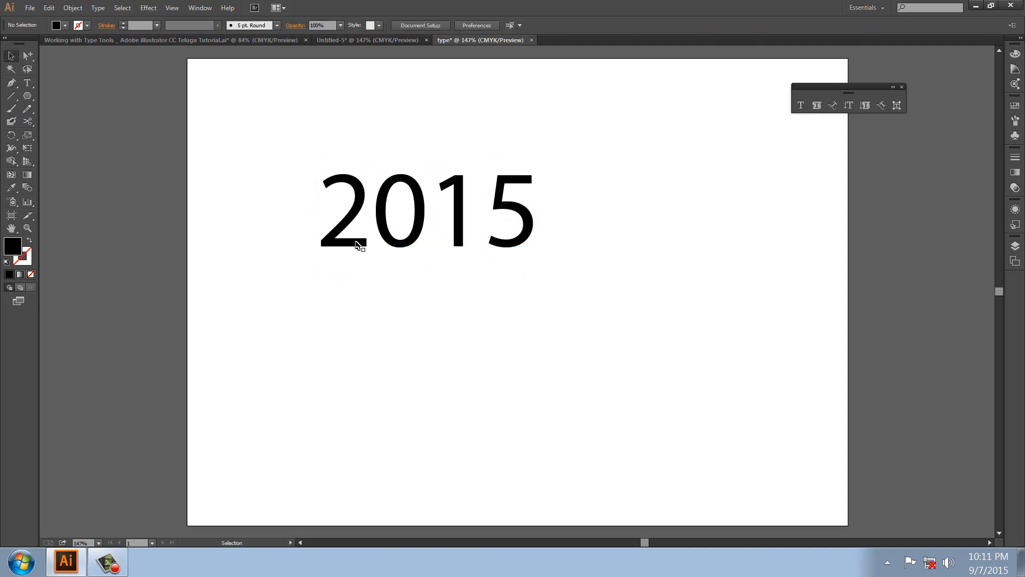
Step: Fill the digit 2 of the live text with red and the digit 0 with dark blue
left_click(28, 83)
left_click_drag(349, 214, 318, 215)
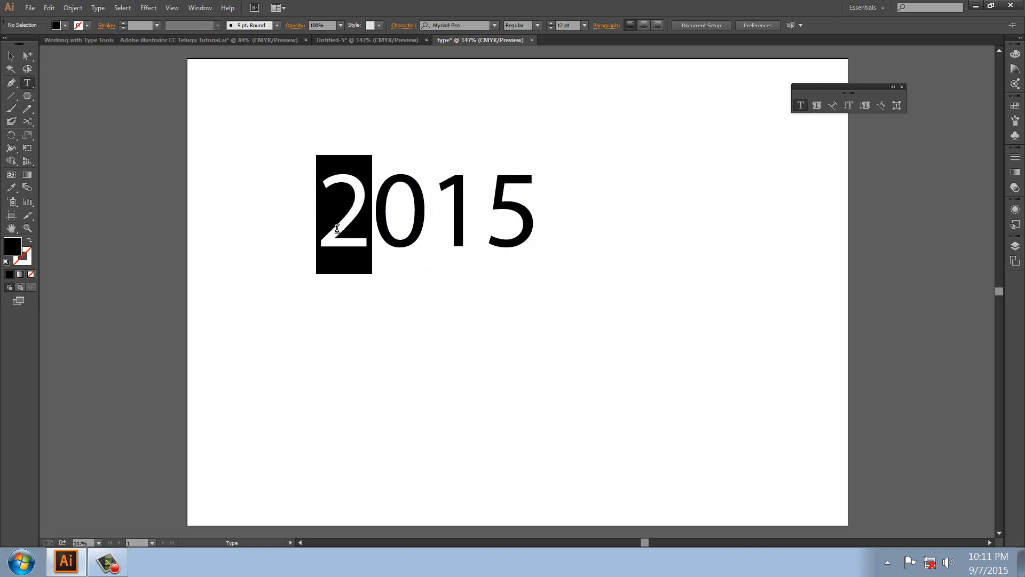
left_click(62, 25)
left_click(36, 44)
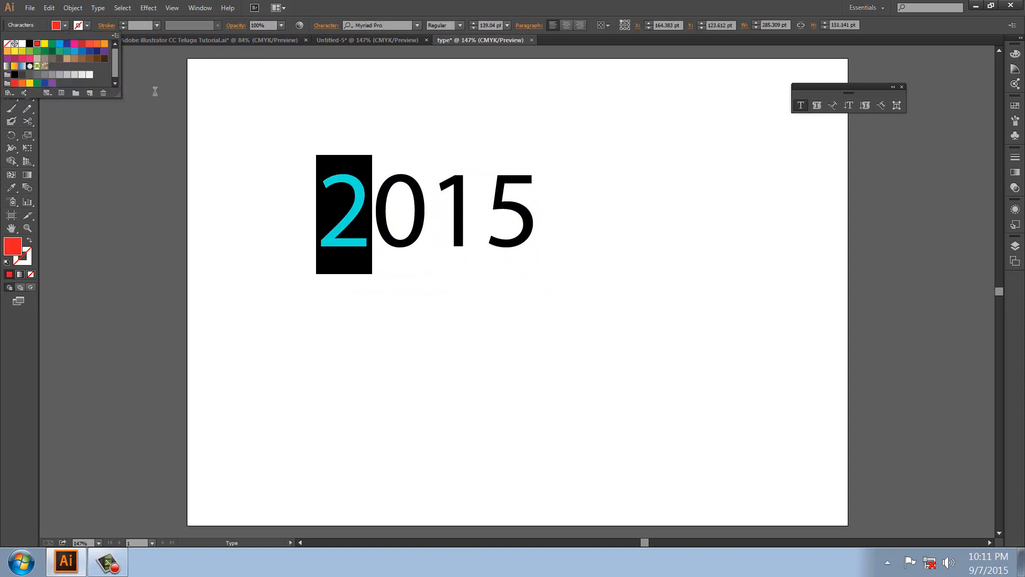
left_click(382, 214)
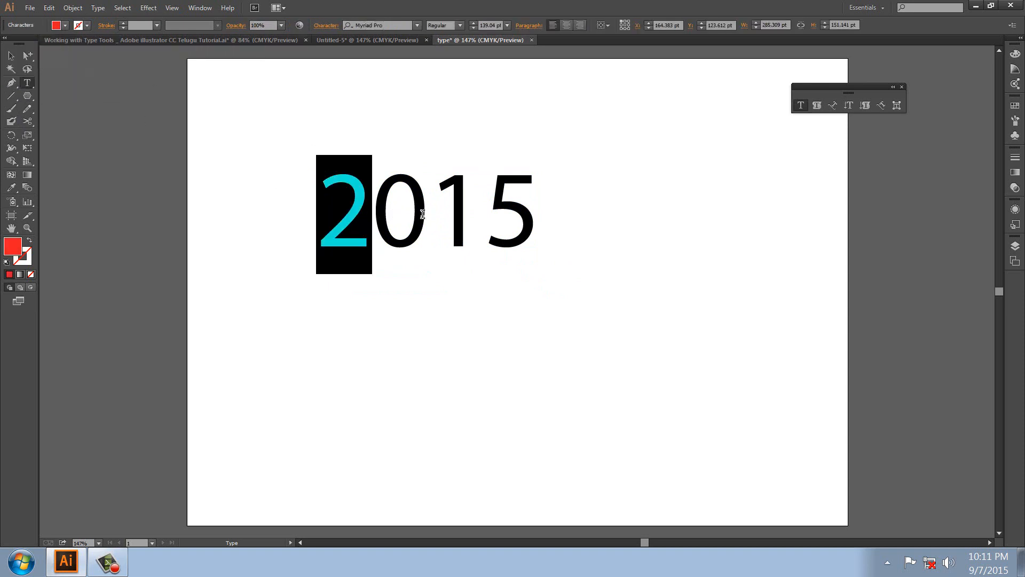
left_click_drag(424, 214, 373, 214)
left_click(65, 25)
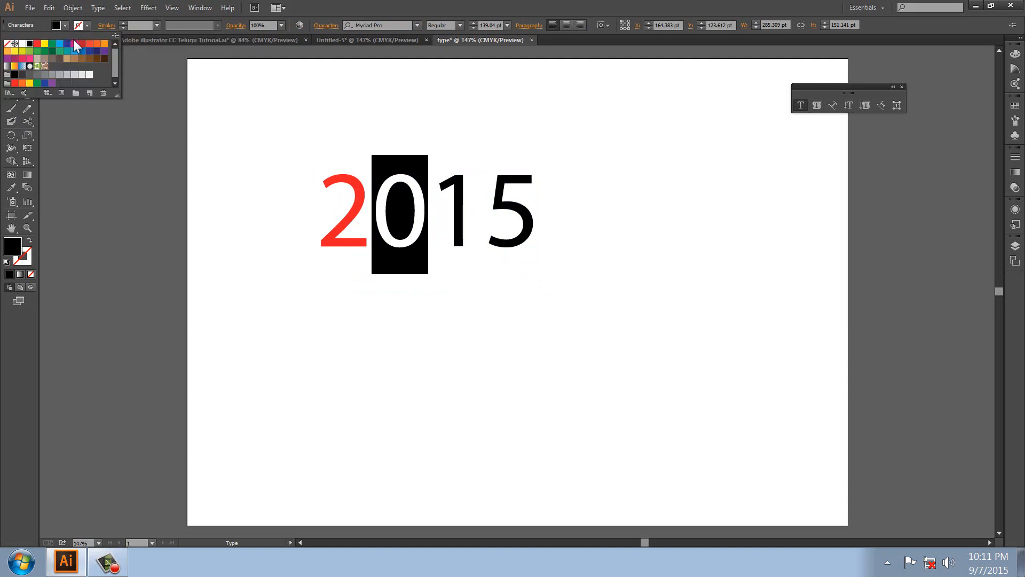
left_click(69, 47)
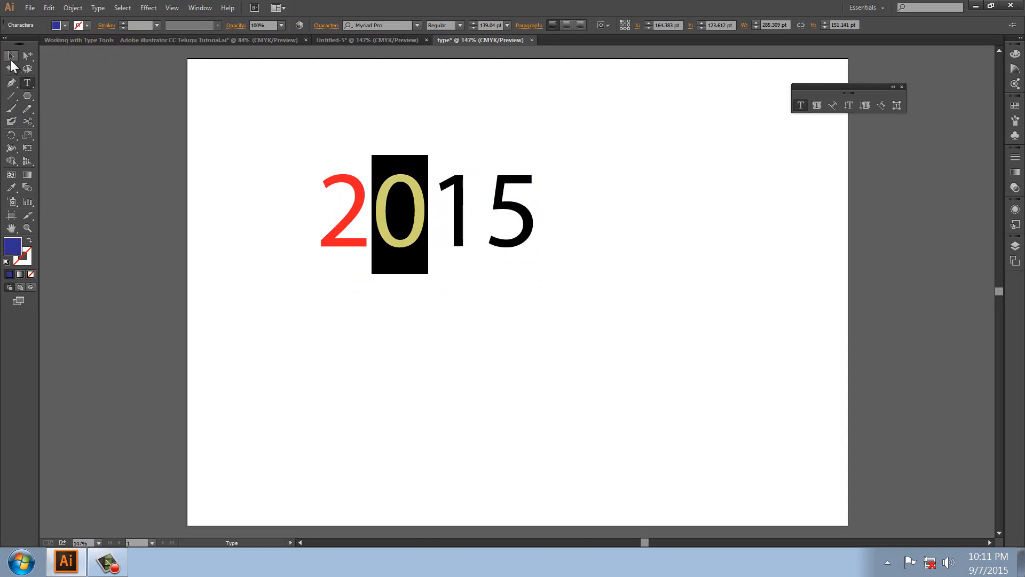
Step: Move the coloured 2015 text slightly up and duplicate it directly below the original
left_click(11, 56)
left_click_drag(458, 230, 466, 197)
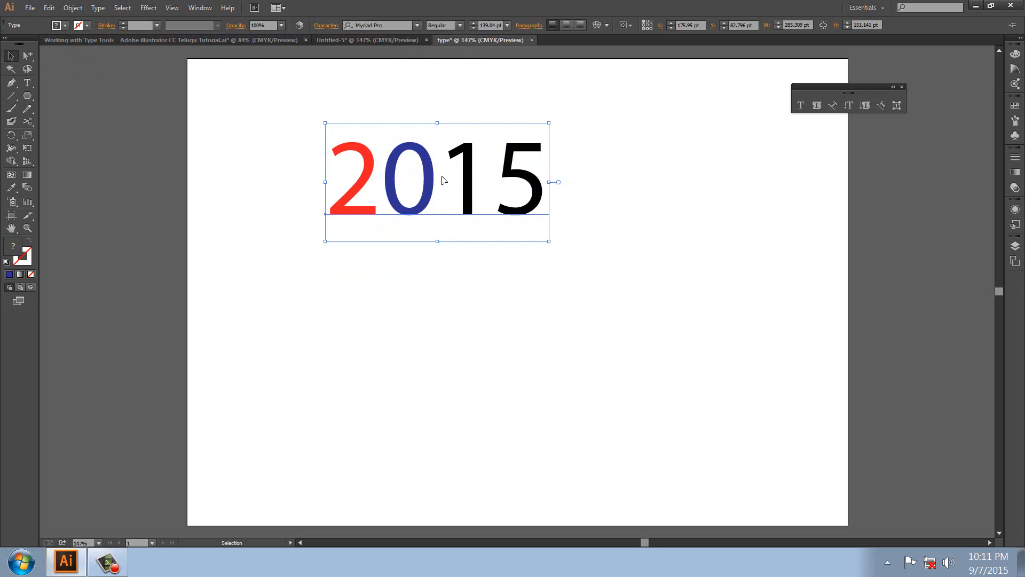
left_click_drag(433, 188, 440, 325)
Step: Expand the lower 2015 copy into outlines, leaving the upper one as live text
left_click(73, 8)
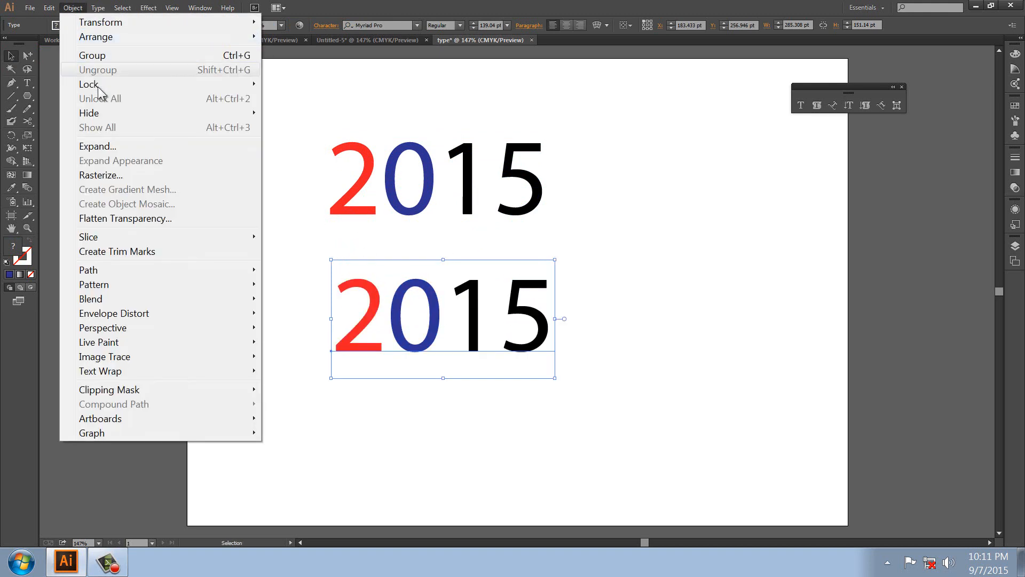
left_click(199, 144)
left_click(511, 343)
left_click(634, 271)
left_click(379, 302)
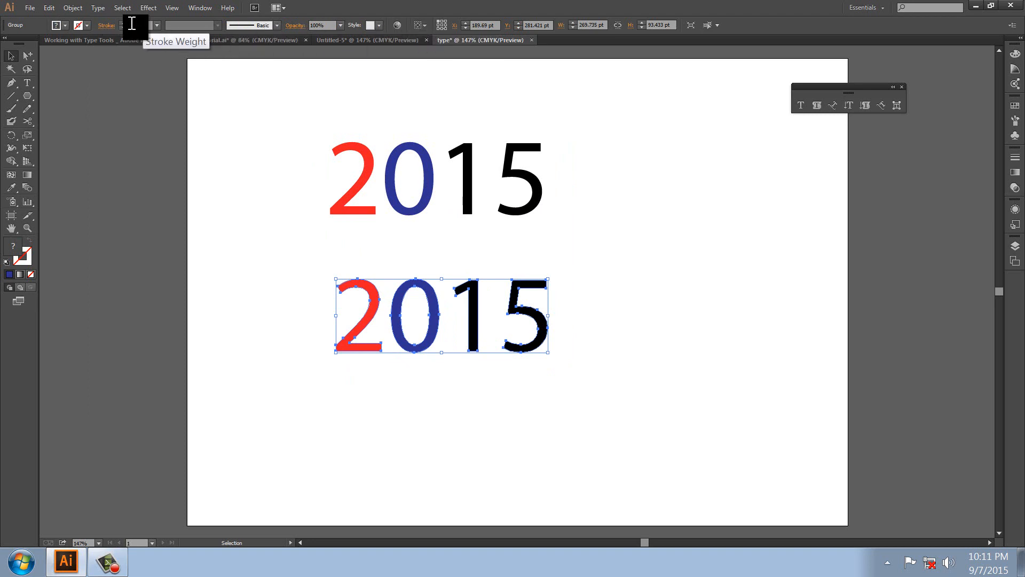
left_click(301, 268)
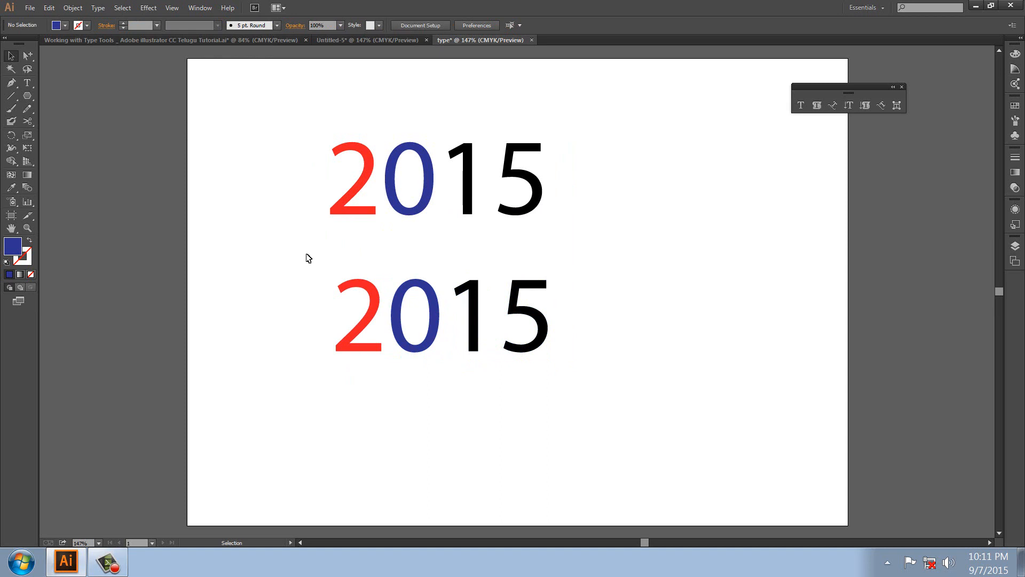
Step: Shift the upper live 2015 text slightly to the right
left_click_drag(419, 216, 435, 203)
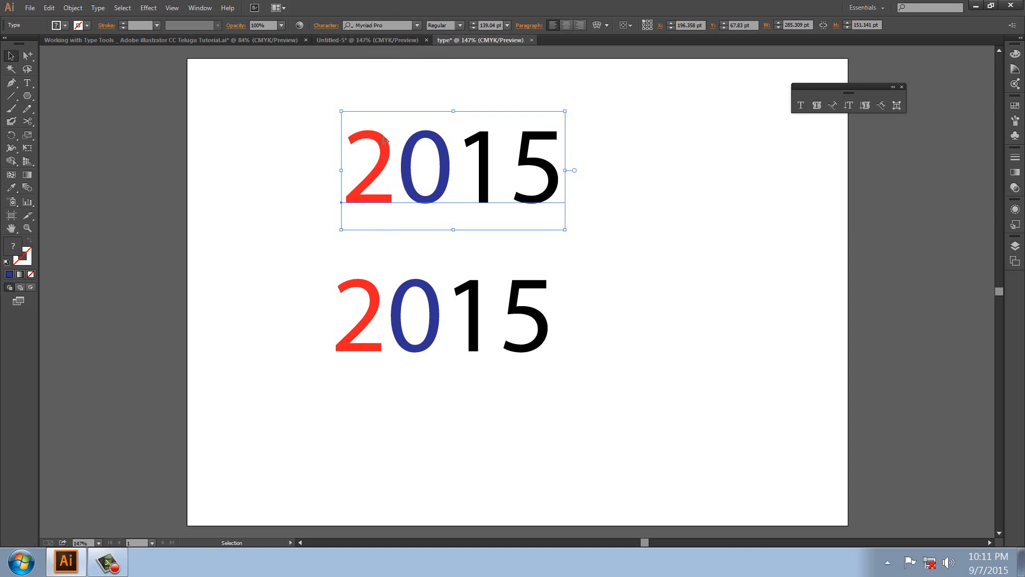
left_click_drag(383, 170, 382, 178)
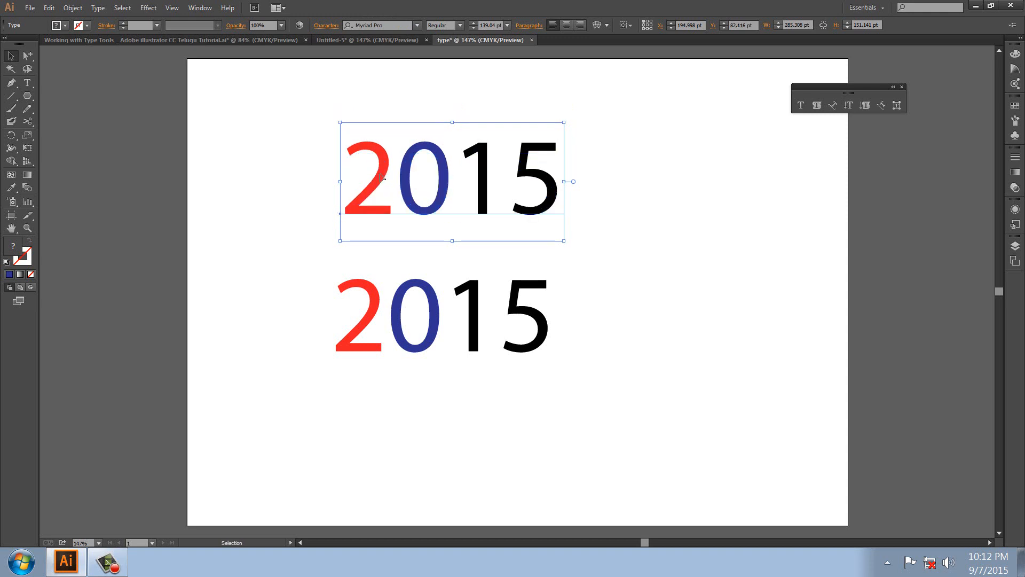
left_click(635, 257)
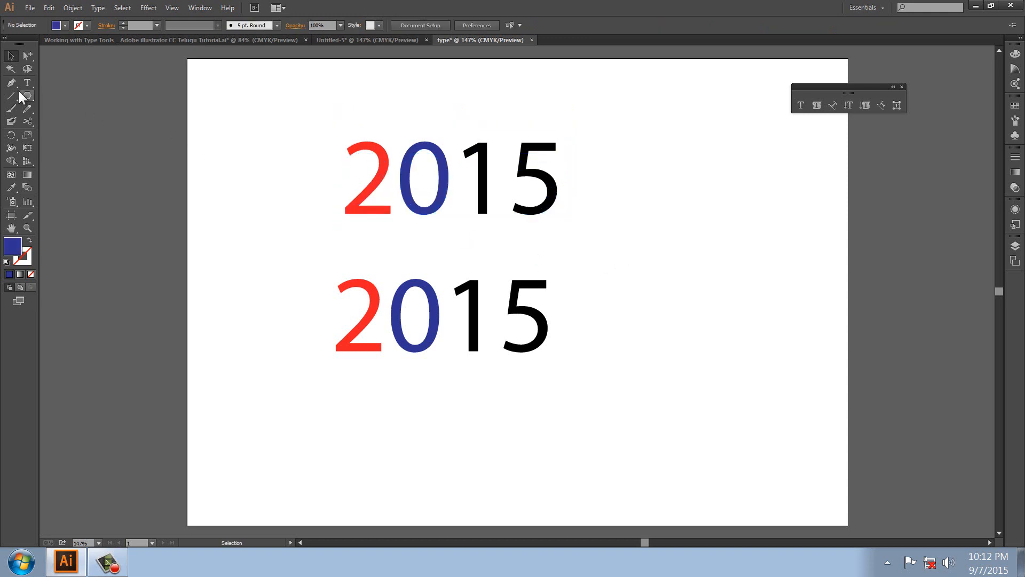
Step: Move the digits 1, 5 and 0 of the live 2015 text individually out of line with the Touch Type tool
left_click(897, 104)
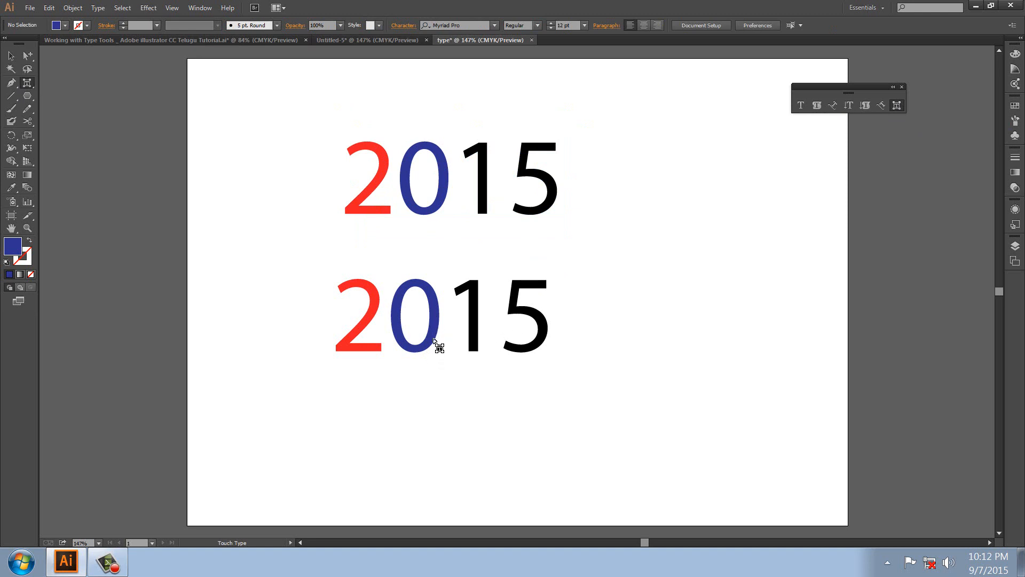
key("v")
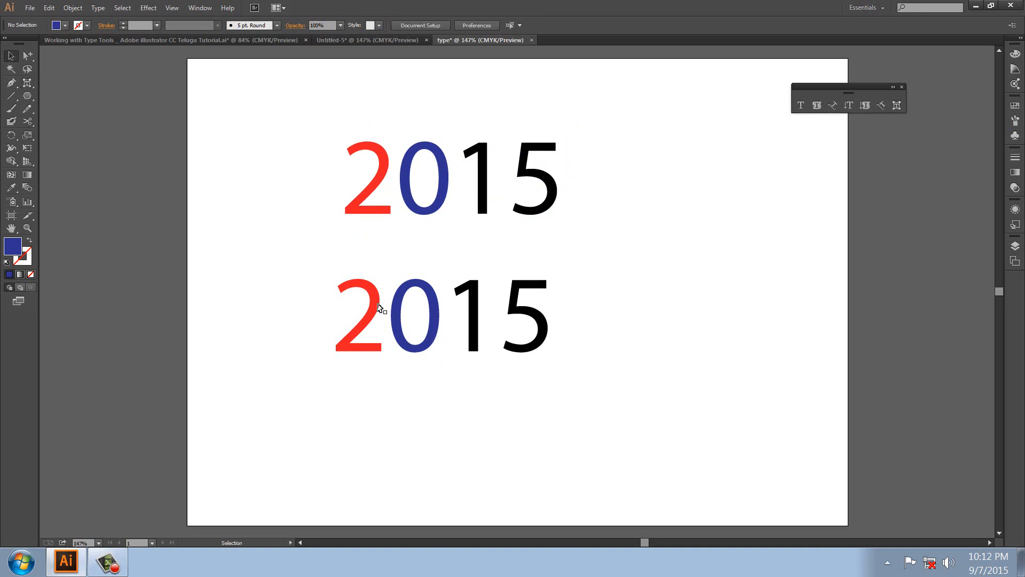
left_click(395, 325)
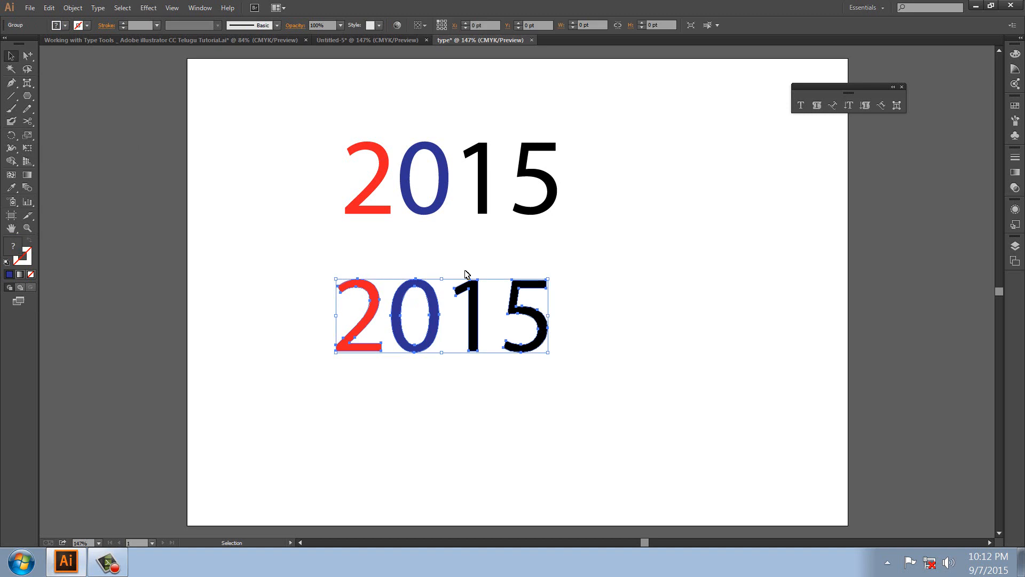
left_click(489, 199)
left_click(896, 105)
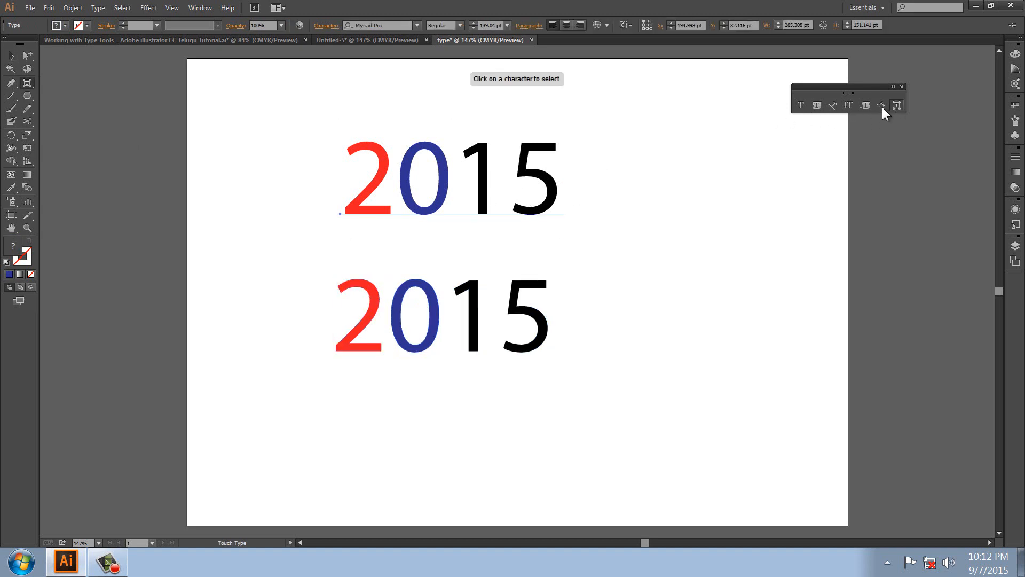
left_click(484, 191)
left_click_drag(484, 209, 530, 173)
left_click(599, 193)
left_click_drag(599, 193, 646, 243)
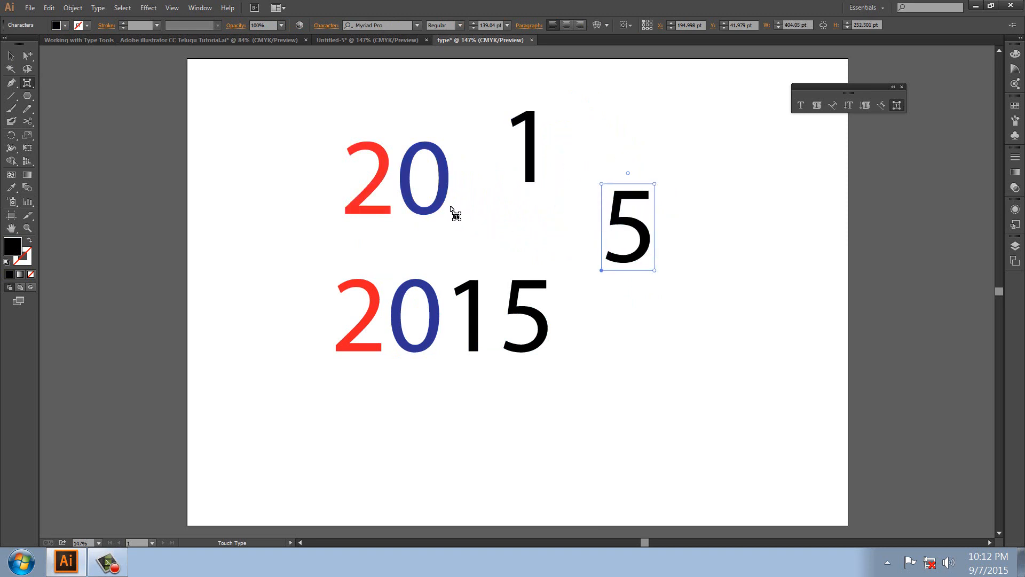
left_click_drag(451, 206, 529, 167)
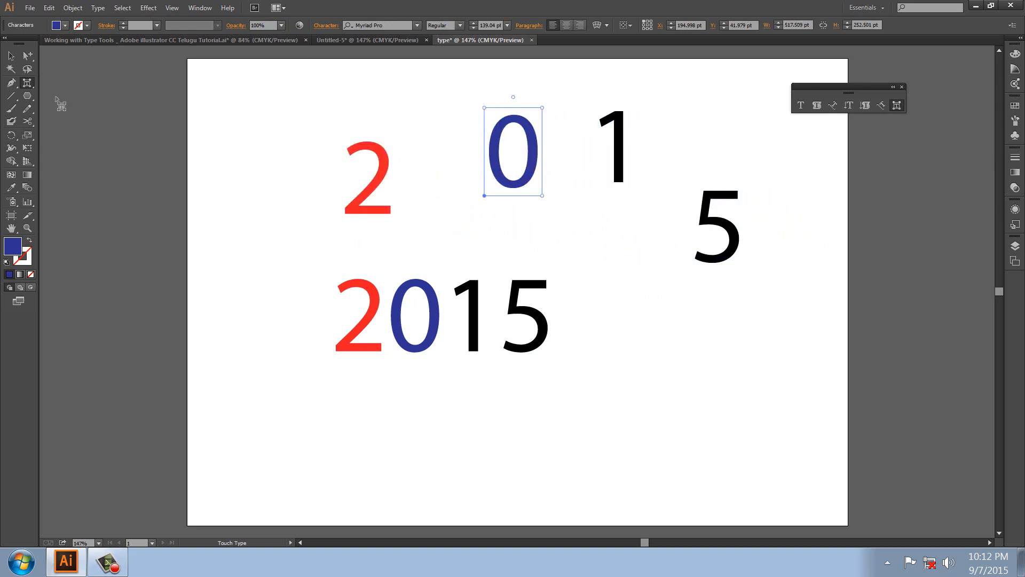
Step: Change the font of the live text's blue digit 0 to Mystery Circle
left_click(403, 28)
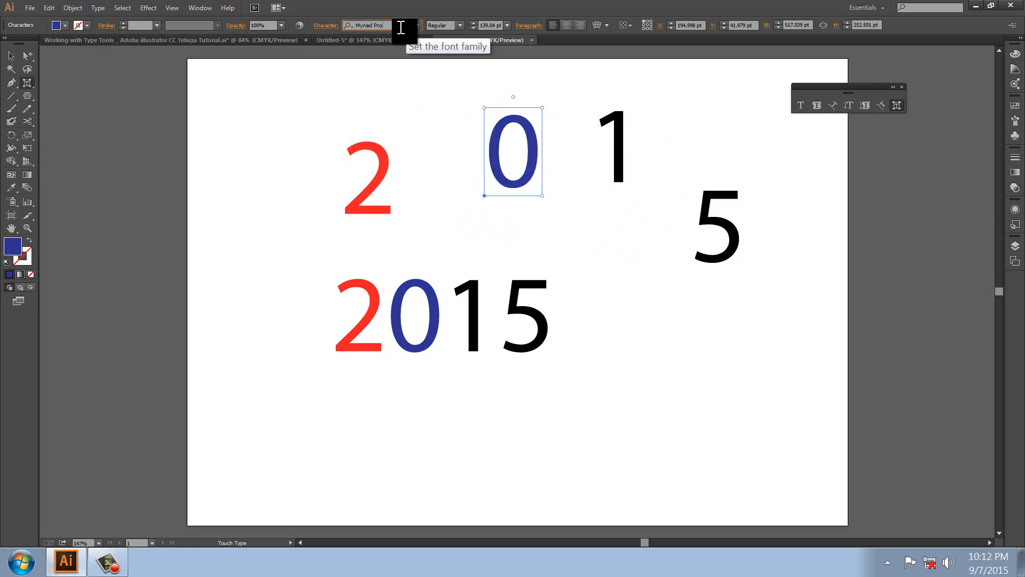
key("Down")
key("Down")
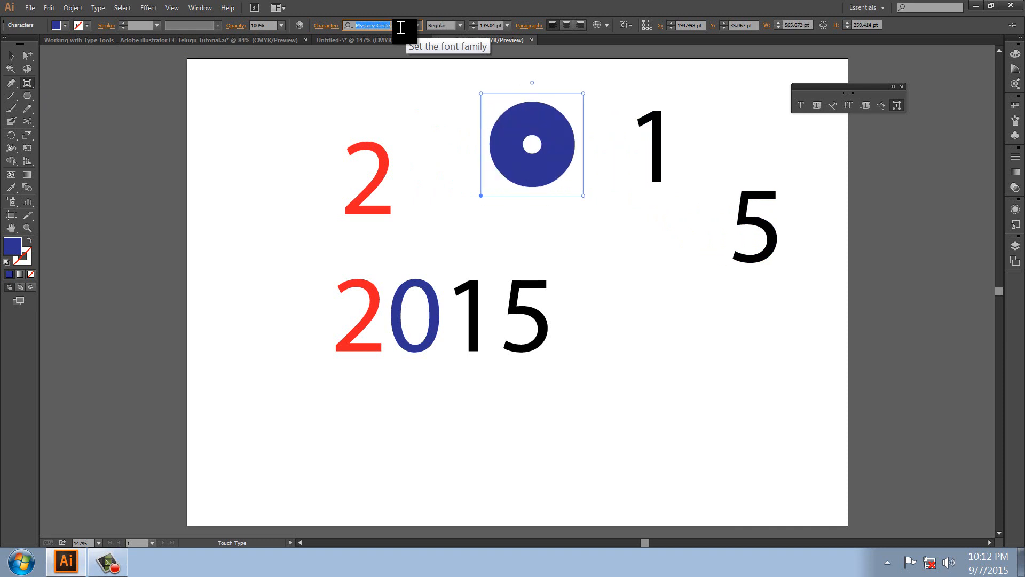
Step: Delete both the live and the outlined 2015 from the artboard
left_click(12, 55)
left_click(127, 124)
key("ctrl+a")
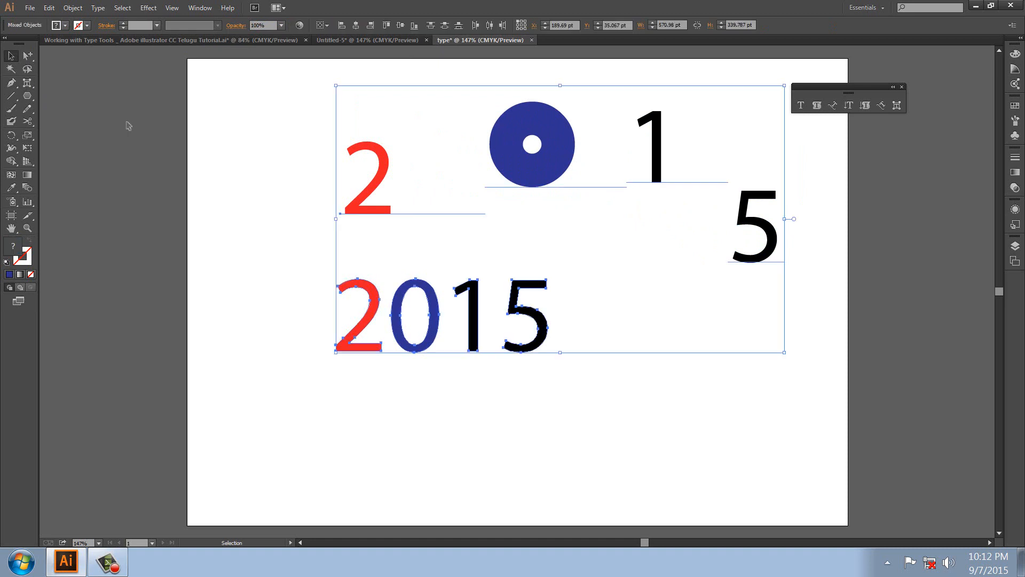
key("Delete")
Step: Add the point text WAR in the middle of the artboard and scale it up to about 147 pt
left_click_drag(30, 83, 67, 80)
type("ha")
key("Escape")
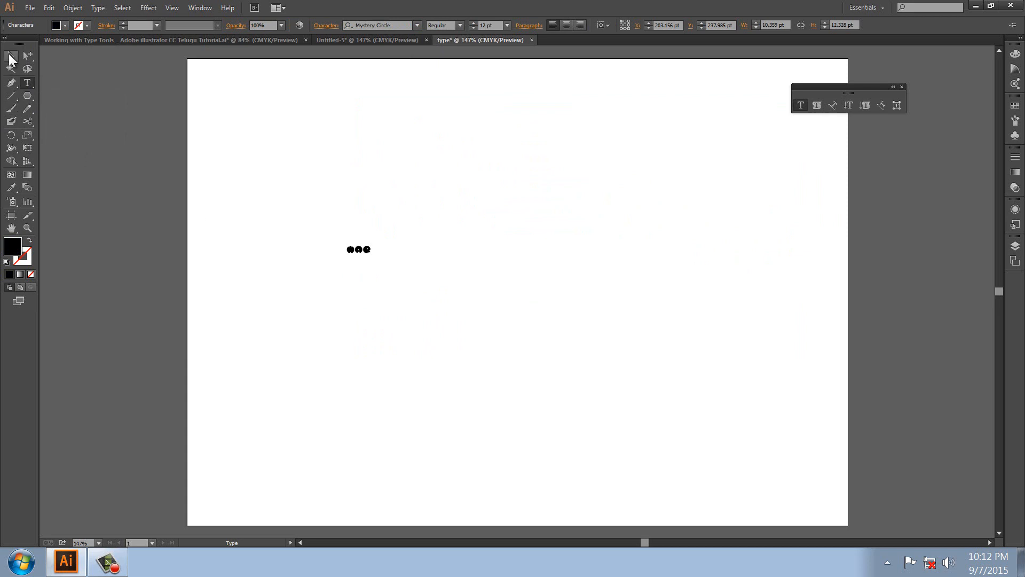
left_click_drag(372, 255, 647, 364)
Step: Set the font of the WAR text to Mysterons BRK
left_click(370, 25)
key("Up")
key("Up")
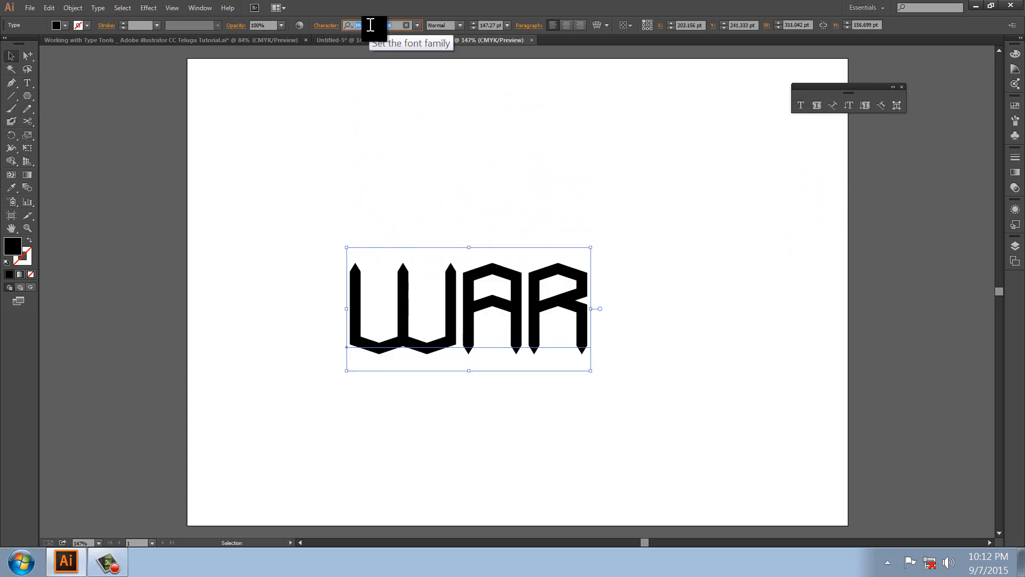
key("Down")
Step: Change only the letter A of WAR to the Mythical & Hoplite font, giving a chariot picture
double_click(491, 313)
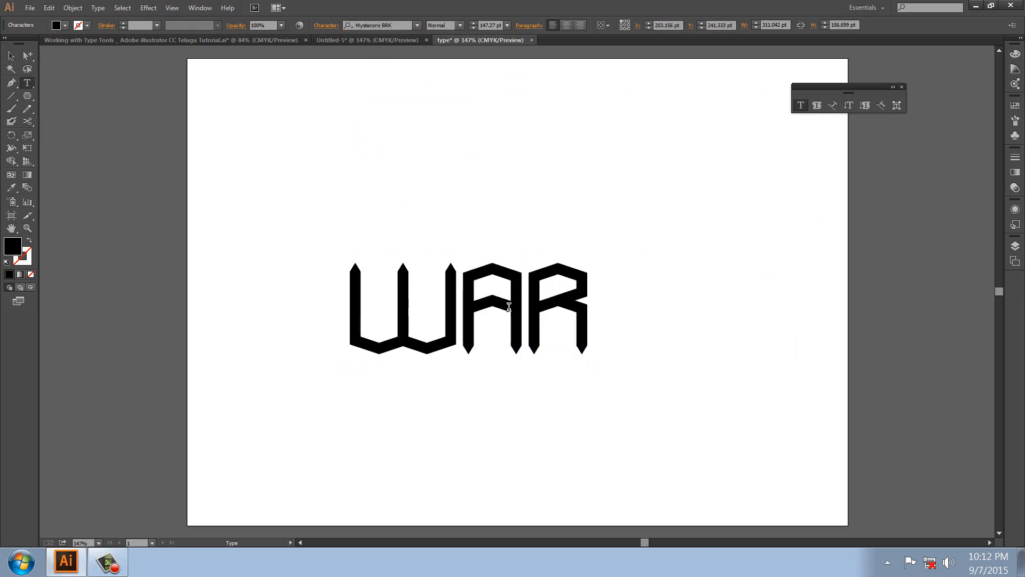
left_click_drag(519, 301, 469, 299)
left_click(398, 26)
key("Down")
key("Down")
key("Down")
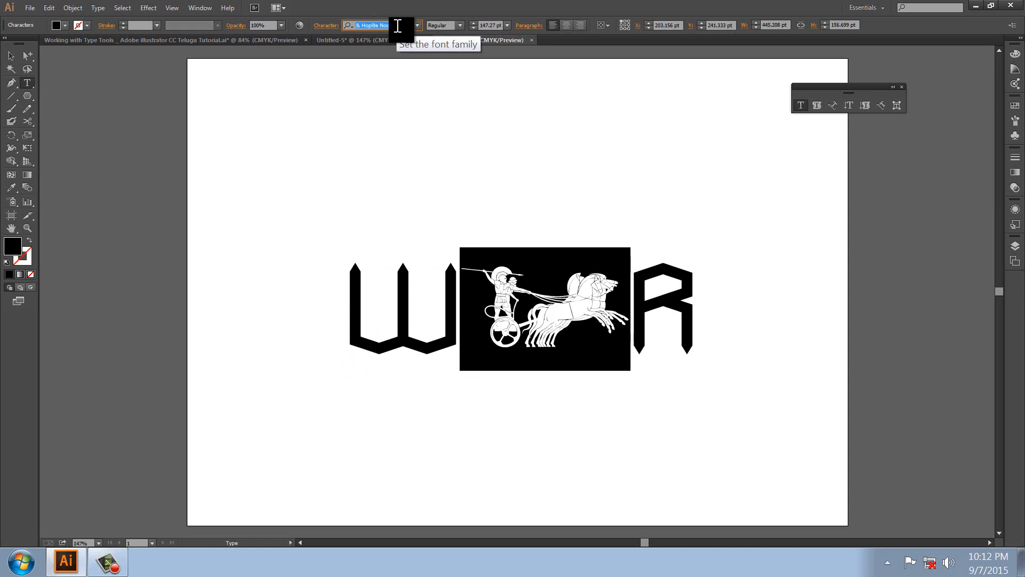
Step: Fill the chariot character with red and move the whole text up and to the left
left_click(65, 25)
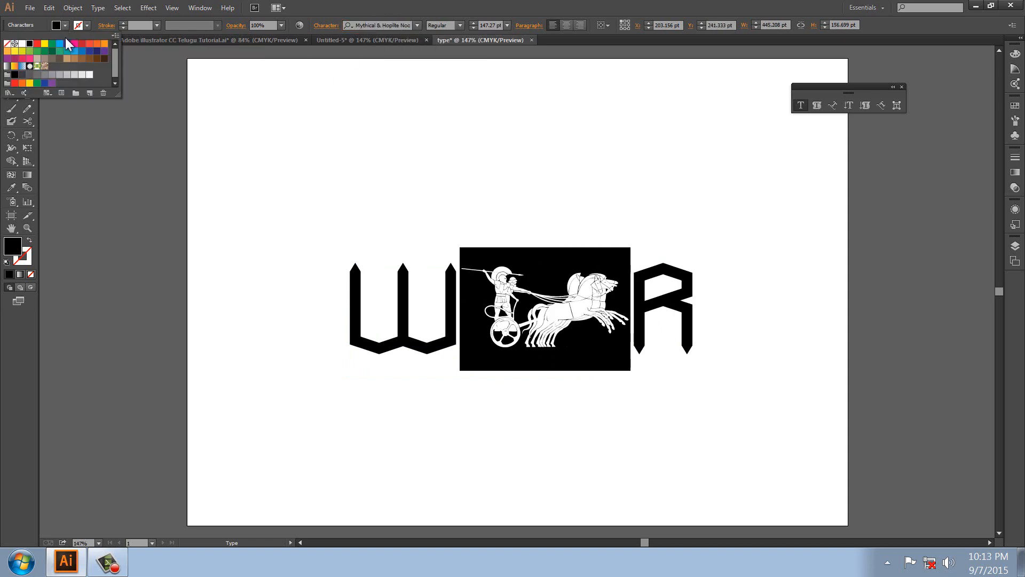
left_click(83, 47)
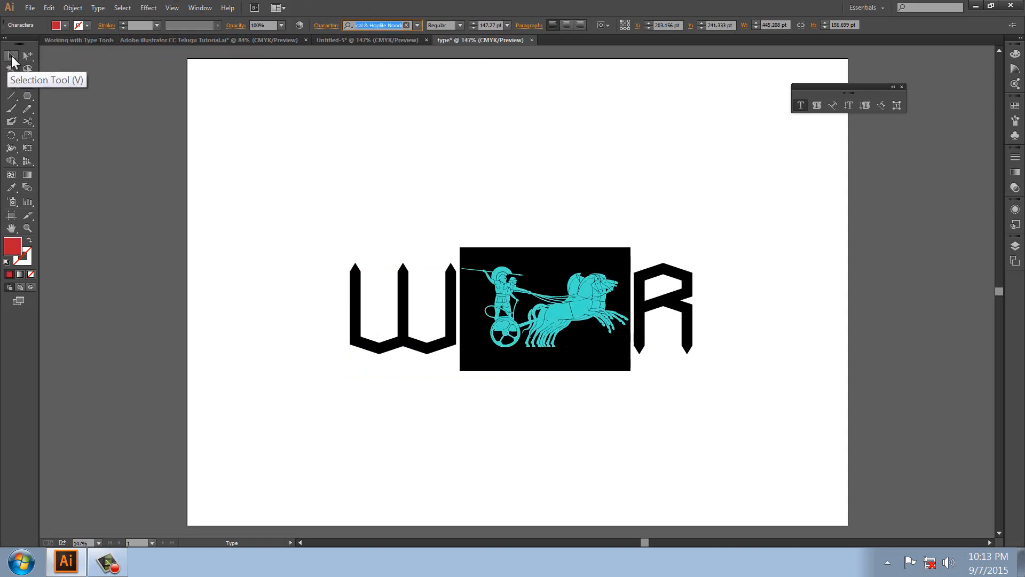
left_click(11, 56)
left_click_drag(572, 291, 526, 225)
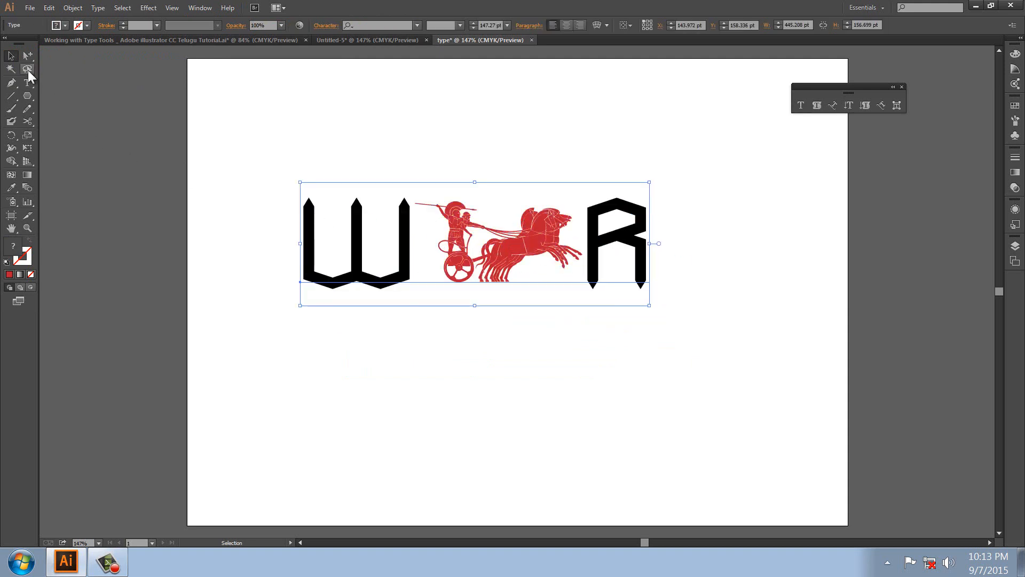
Step: Select the red chariot character with the Touch Type tool and set its font to Mystik Orbs
left_click(897, 105)
left_click(532, 248)
left_click(398, 26)
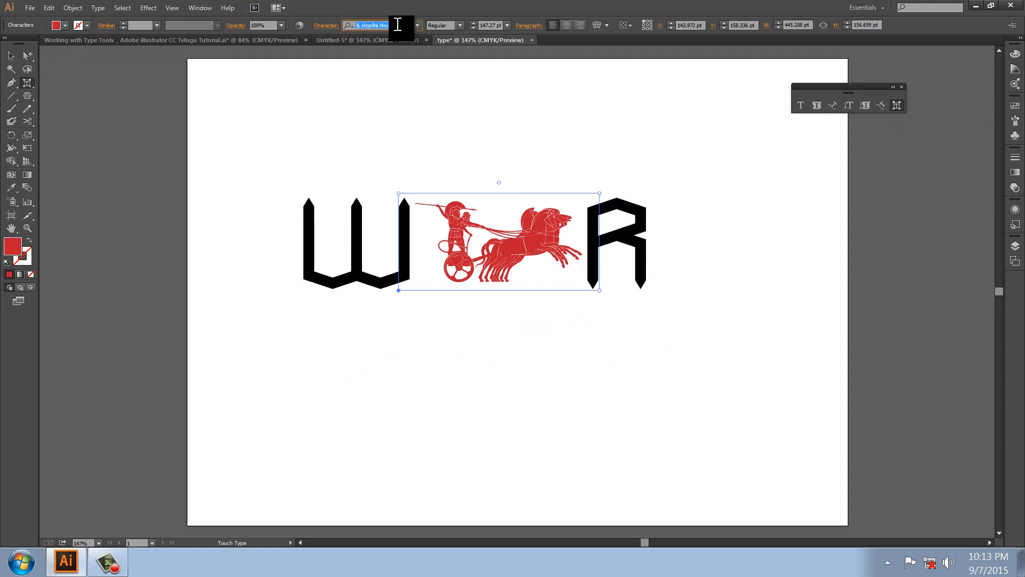
key("Up")
key("Up")
key("Down")
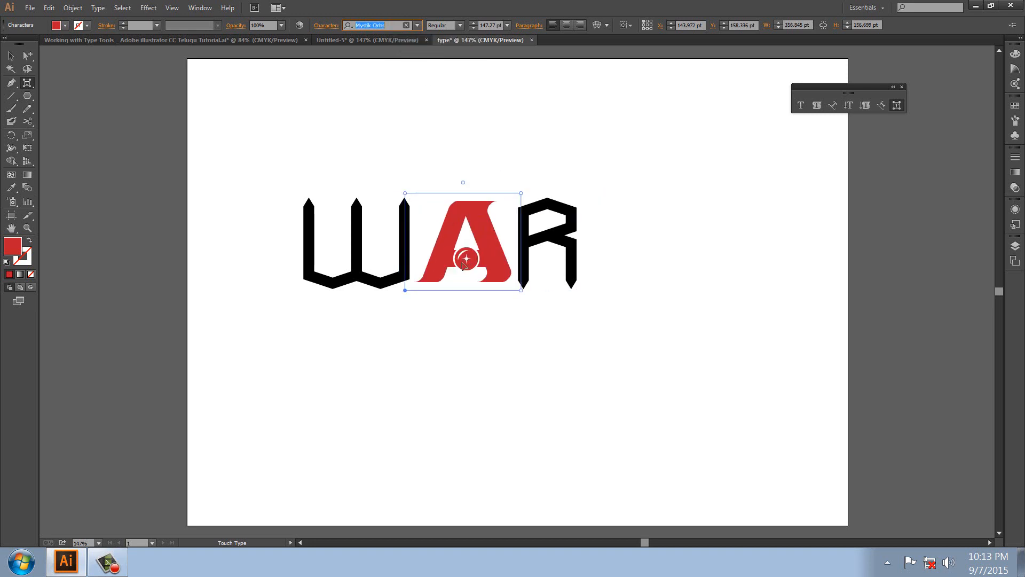
Step: Move the WAR text slightly up and to the right, and delete it
left_click(11, 56)
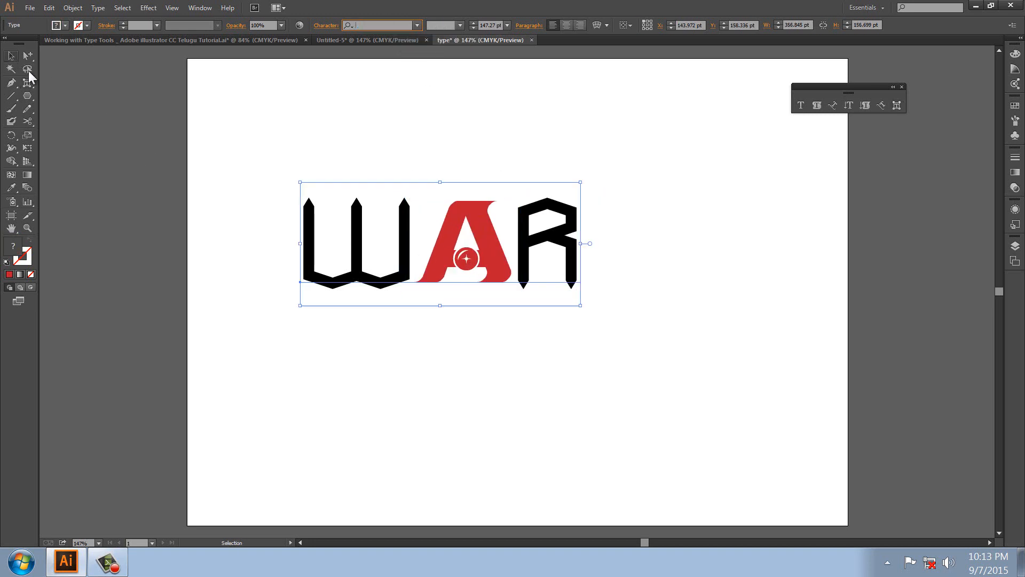
left_click(233, 151)
left_click_drag(556, 254, 577, 226)
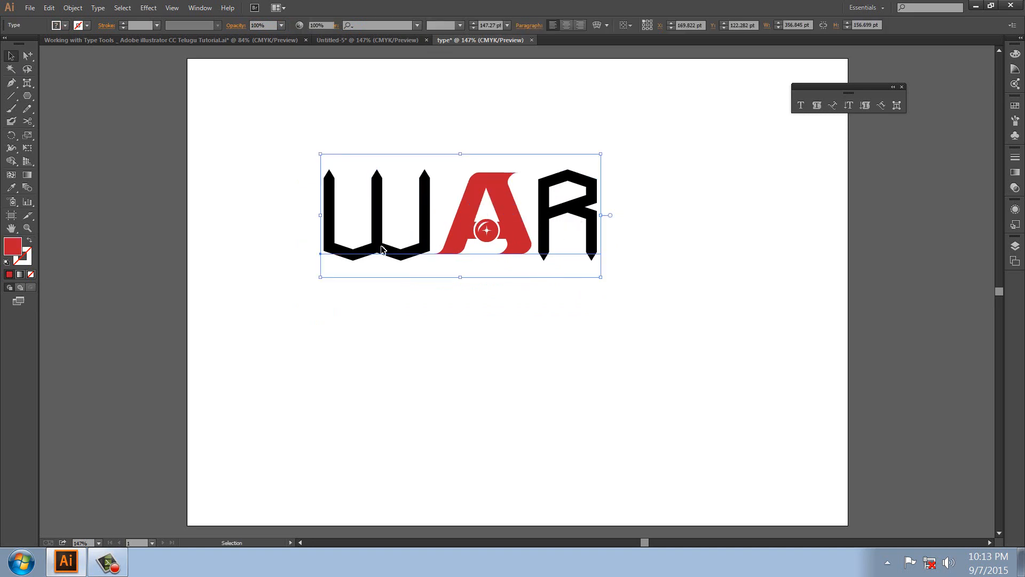
key("Delete")
Step: Draw an area text frame about 450 by 178 pt and enter the sample string erwiuerwehr
left_click_drag(28, 83, 32, 85)
left_click_drag(245, 173, 597, 313)
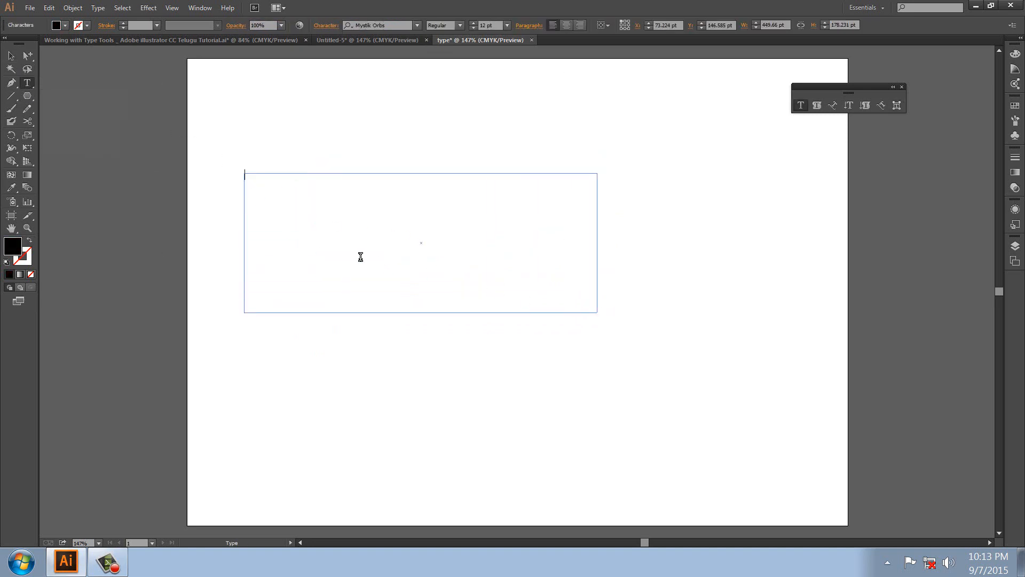
type("erwiuerwehr")
key("Escape")
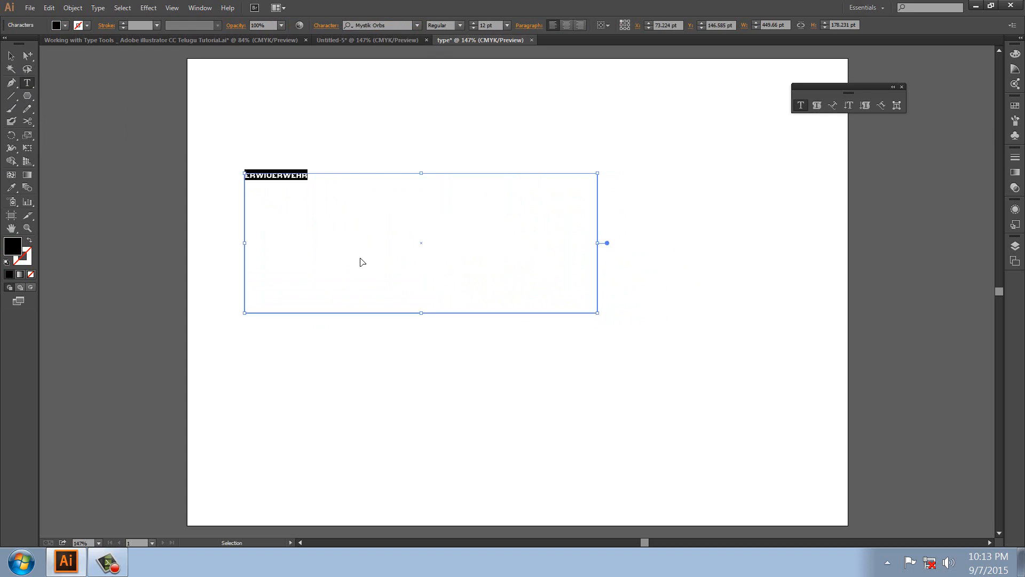
Step: Paste the sample string repeatedly in the text frame until the text runs into a third line
key("ctrl+v")
key("ctrl+v")
key("ctrl+v")
key("ctrl+v")
key("ctrl+v")
key("ctrl+v")
key("ctrl+v")
key("ctrl+v")
key("ctrl+v")
key("ctrl+v")
key("ctrl+v")
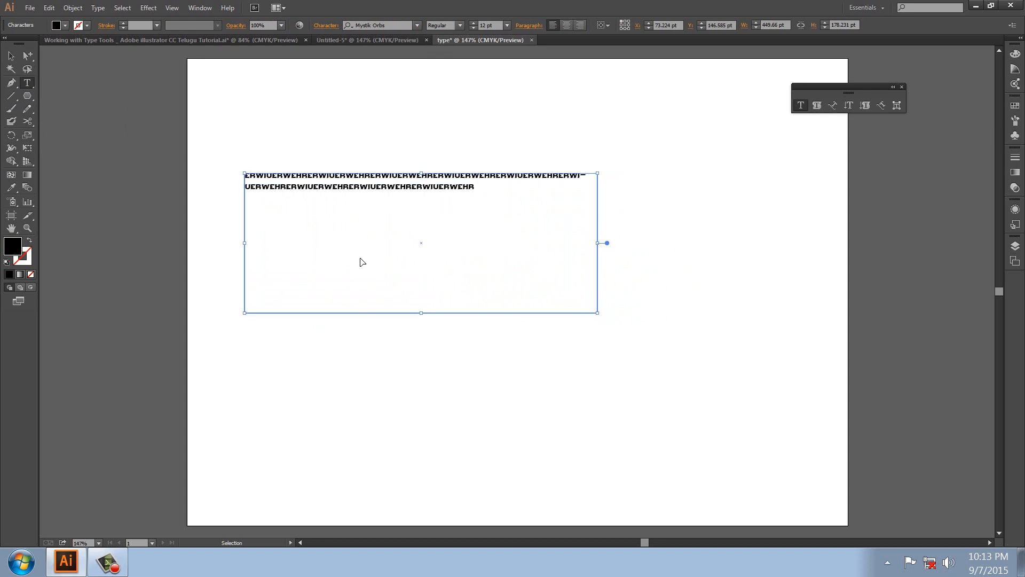
key("ctrl+v")
key("ctrl+v")
Step: Lower one H and two E characters in the third line individually with the Touch Type tool
left_click(897, 107)
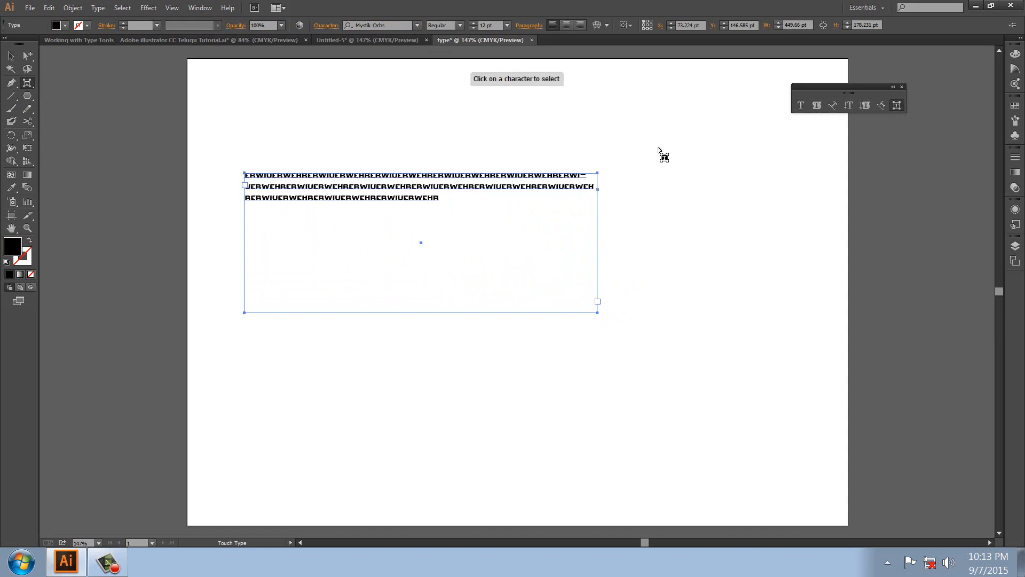
left_click(364, 205)
left_click_drag(368, 201, 368, 216)
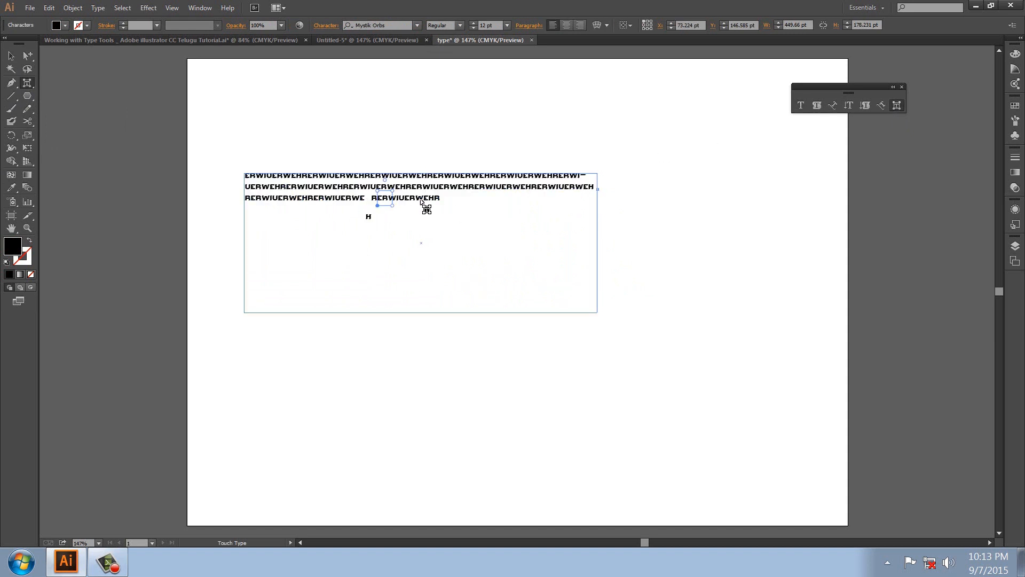
left_click_drag(426, 199, 426, 211)
left_click(298, 202)
left_click_drag(297, 202, 297, 211)
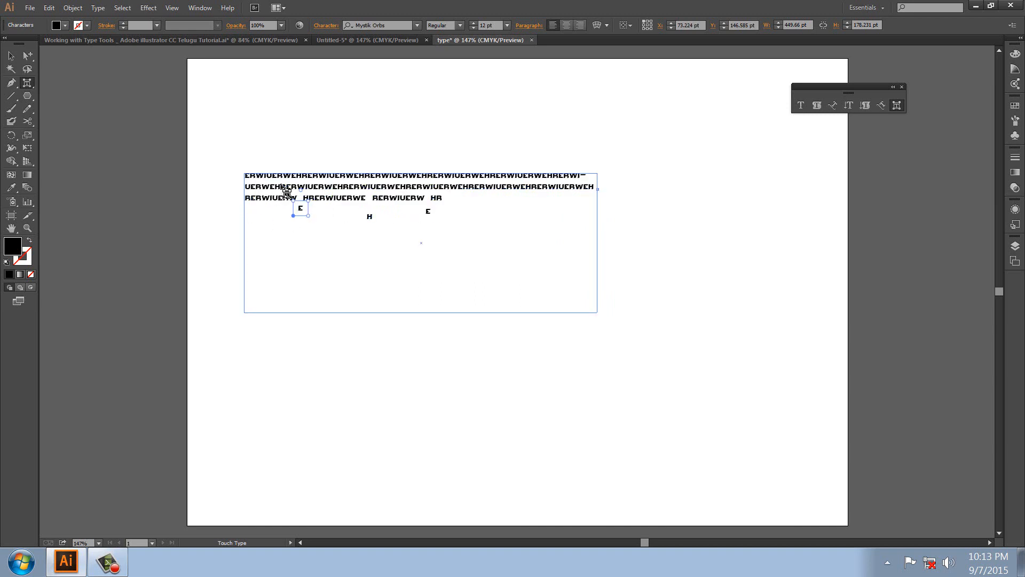
Step: Delete the area text frame from the artboard
left_click(11, 57)
left_click_drag(203, 126, 824, 339)
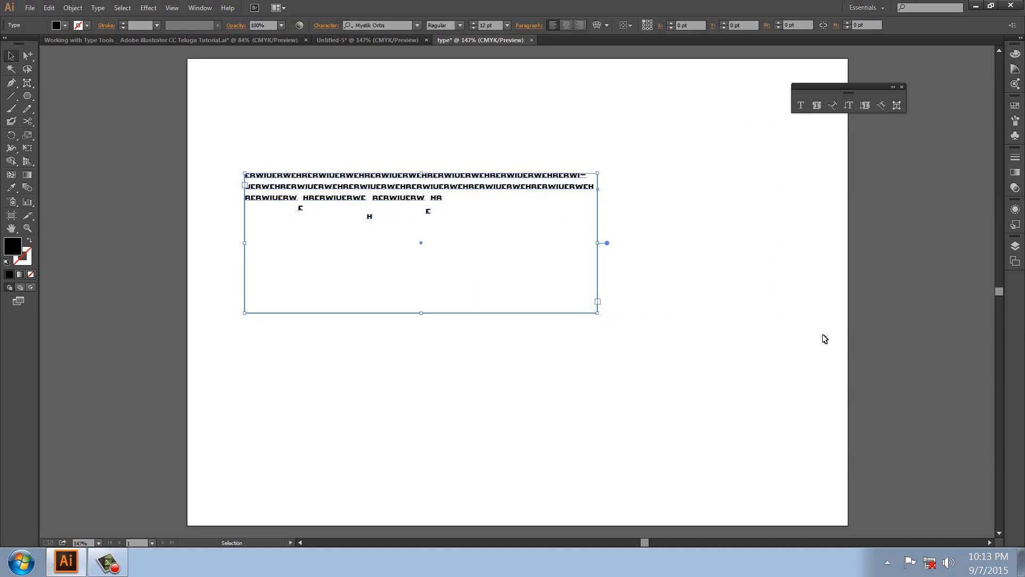
key("Delete")
Step: Add the point text DELL and scale it up to about 153 pt
left_click_drag(31, 86, 59, 81)
type("DELL")
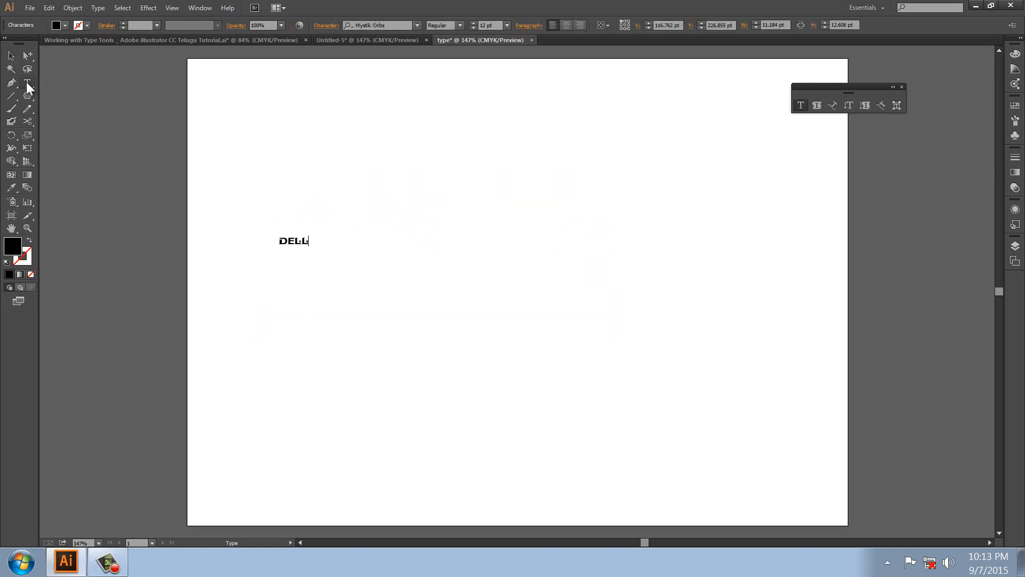
key("Escape")
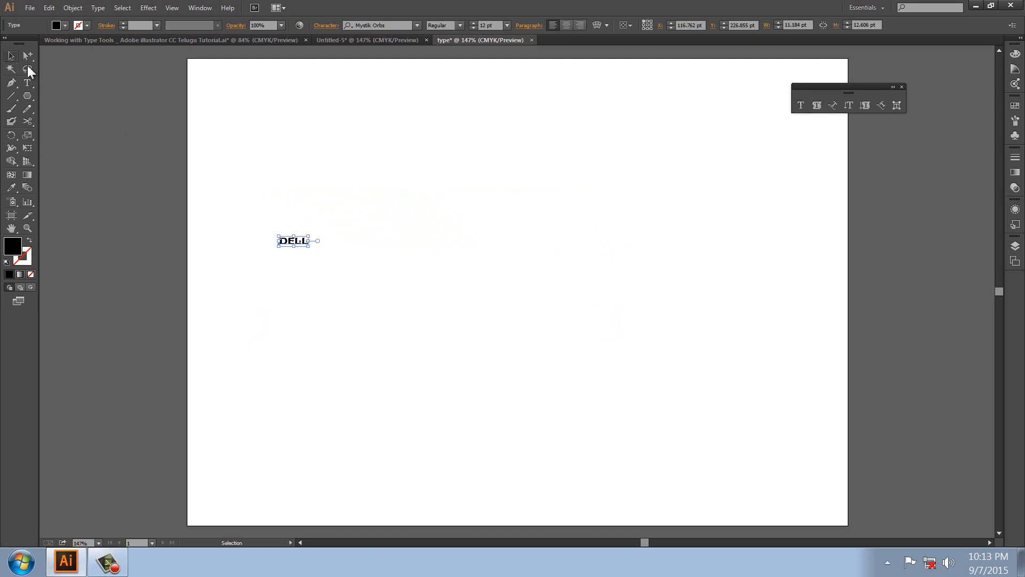
left_click_drag(309, 247, 664, 405)
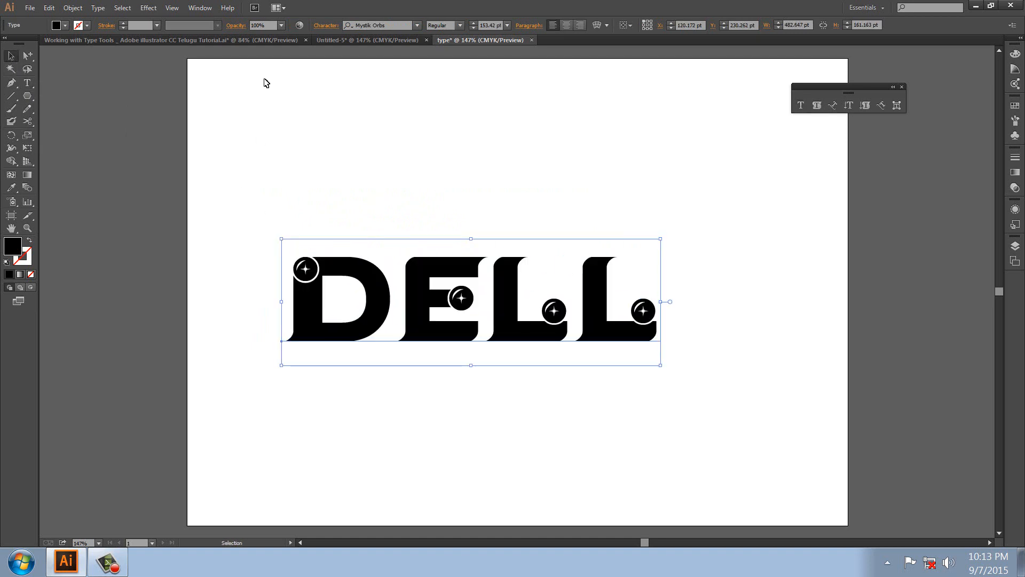
Step: Set the font of the DELL text to Myriad Web Pro
left_click(389, 25)
key("Up")
key("Up")
key("Up")
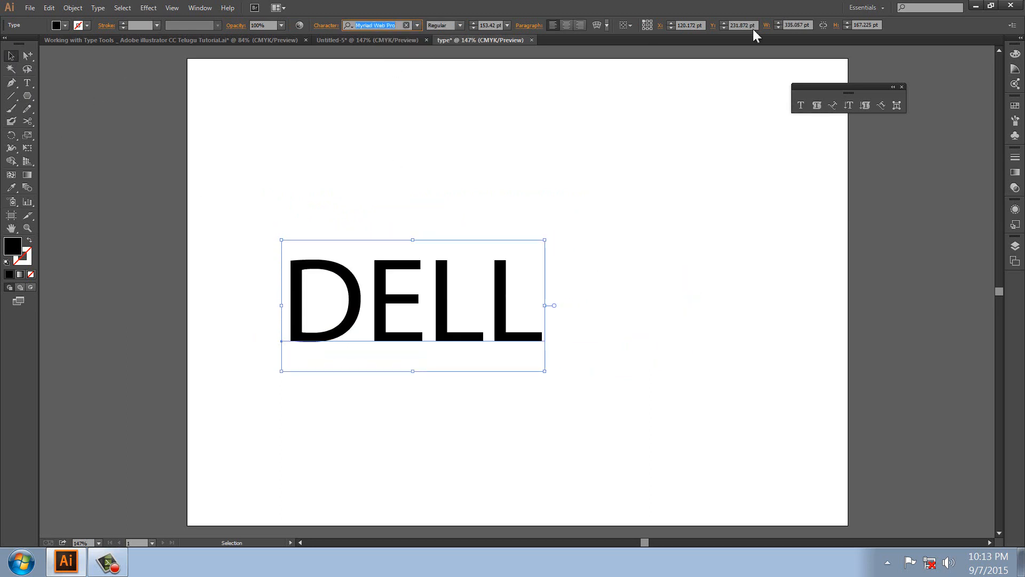
Step: Shift the letter E of DELL slightly up and right with the Touch Type tool, and move the whole text up and right
left_click(897, 106)
left_click(391, 304)
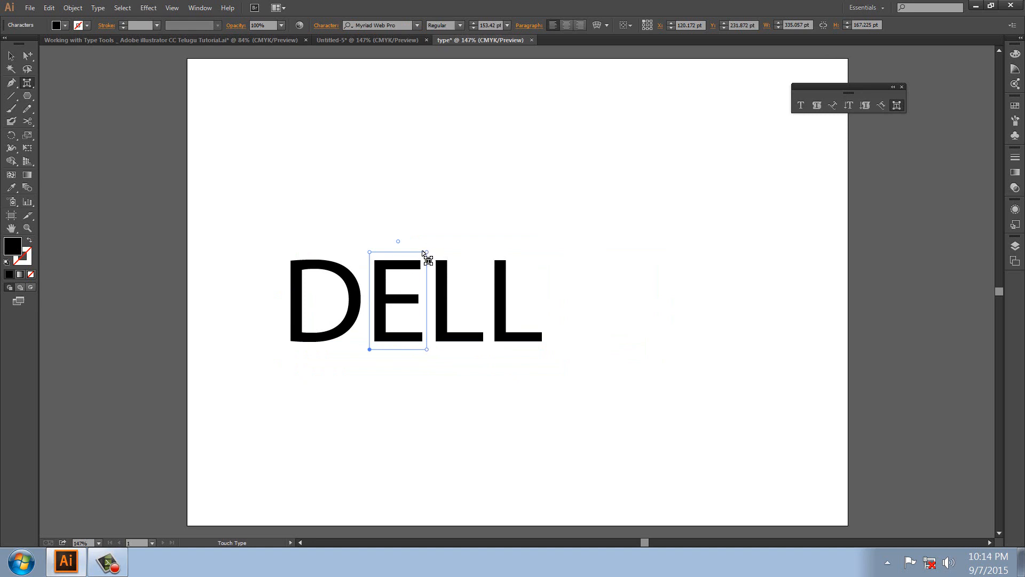
mouse_move(408, 270)
left_mouse_down()
mouse_move(415, 244)
mouse_move(409, 263)
mouse_move(414, 252)
mouse_move(416, 260)
left_mouse_up()
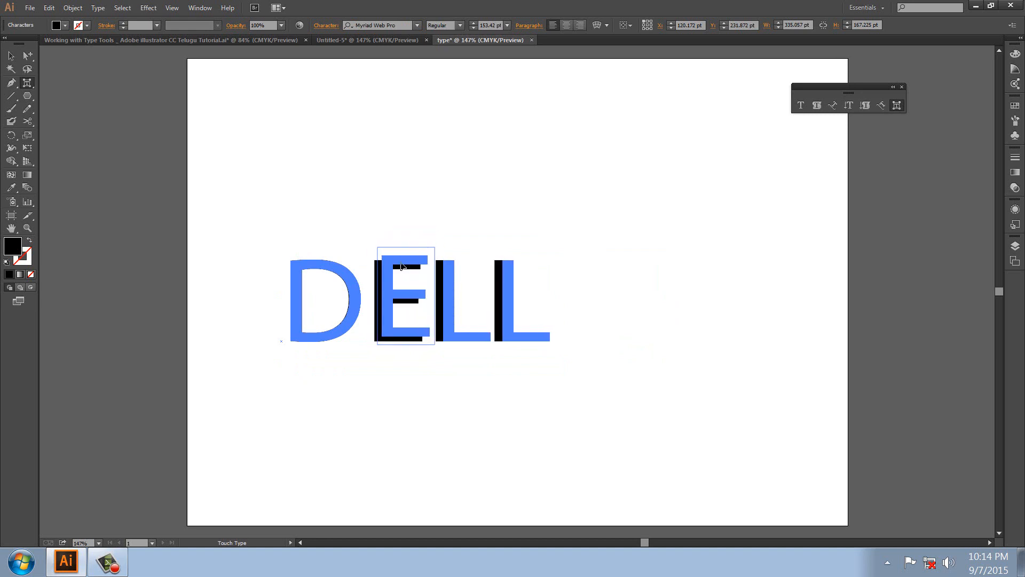
left_click(11, 55)
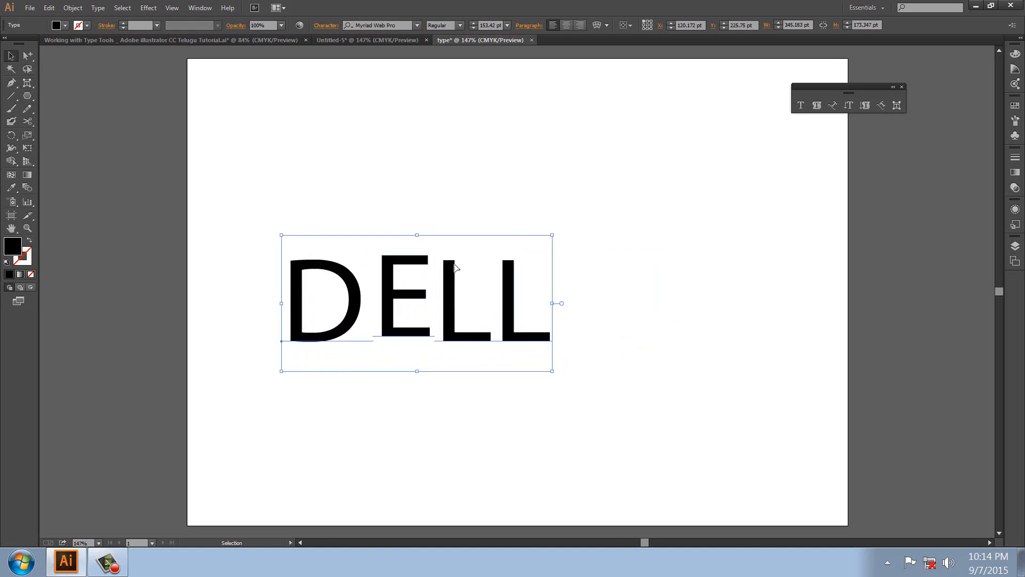
left_click_drag(419, 255, 449, 241)
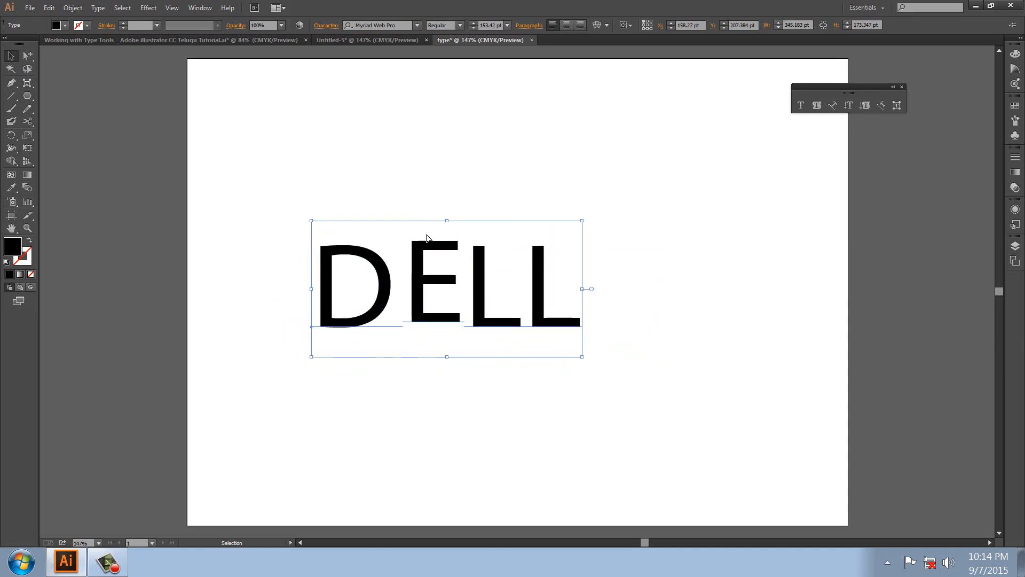
Step: Select the letter E of DELL with the Touch Type tool and set its character rotation to 30°
left_click(27, 83)
left_click(442, 284)
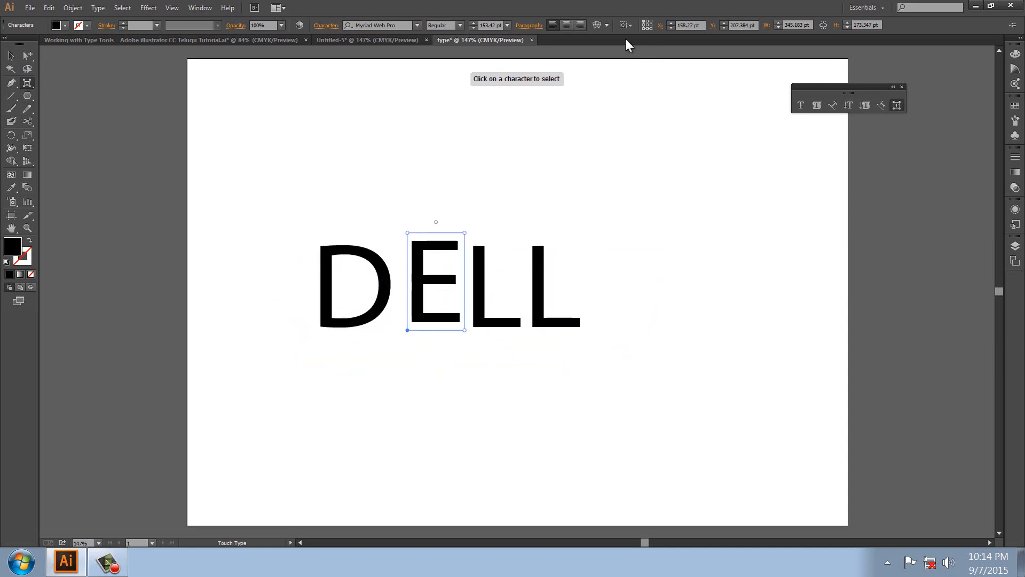
left_click(326, 26)
left_click(312, 137)
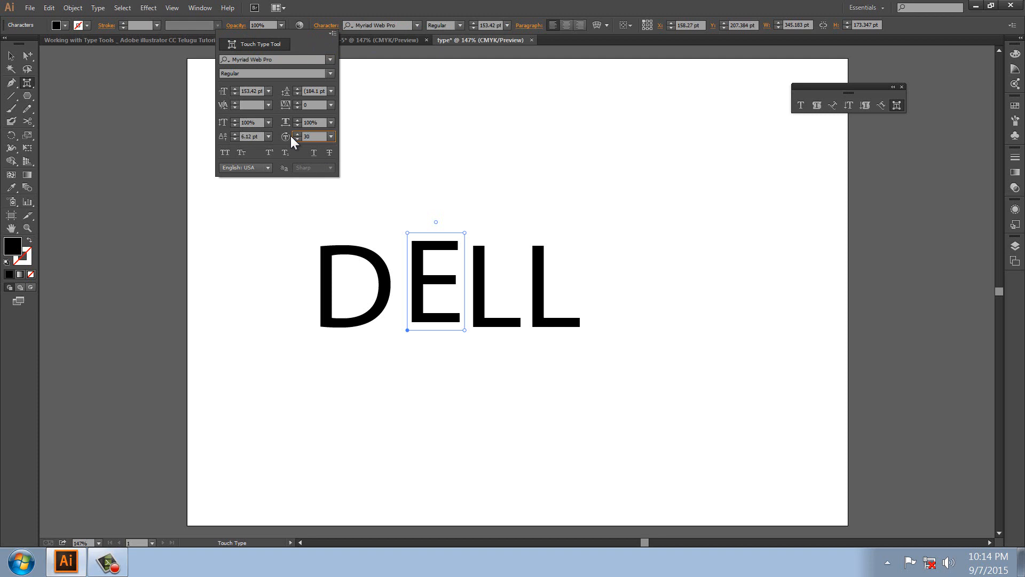
key("Return")
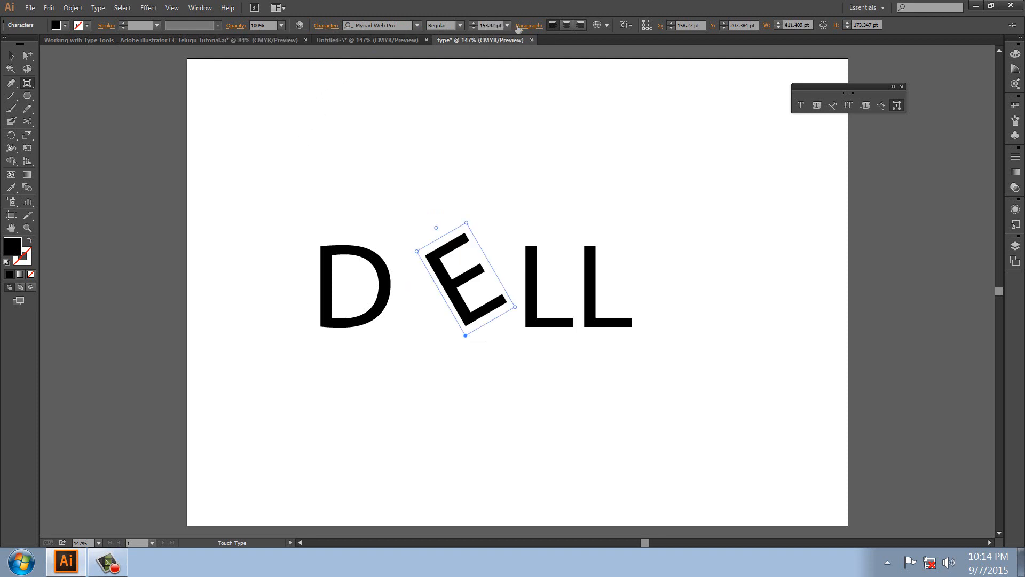
Step: Set the character rotation of the letter E to -15°
left_click(324, 26)
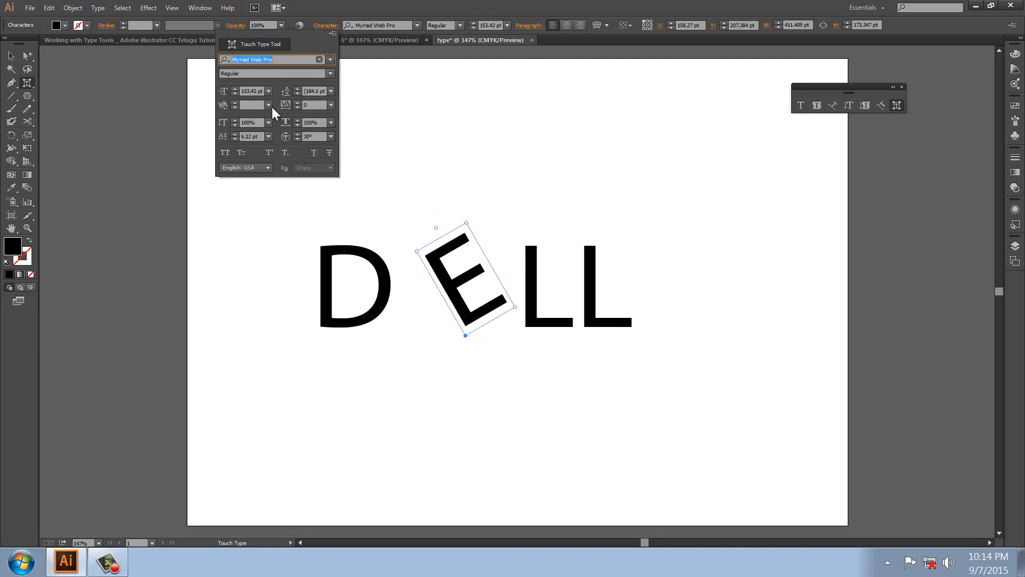
left_click(314, 137)
type("-15")
key("Return")
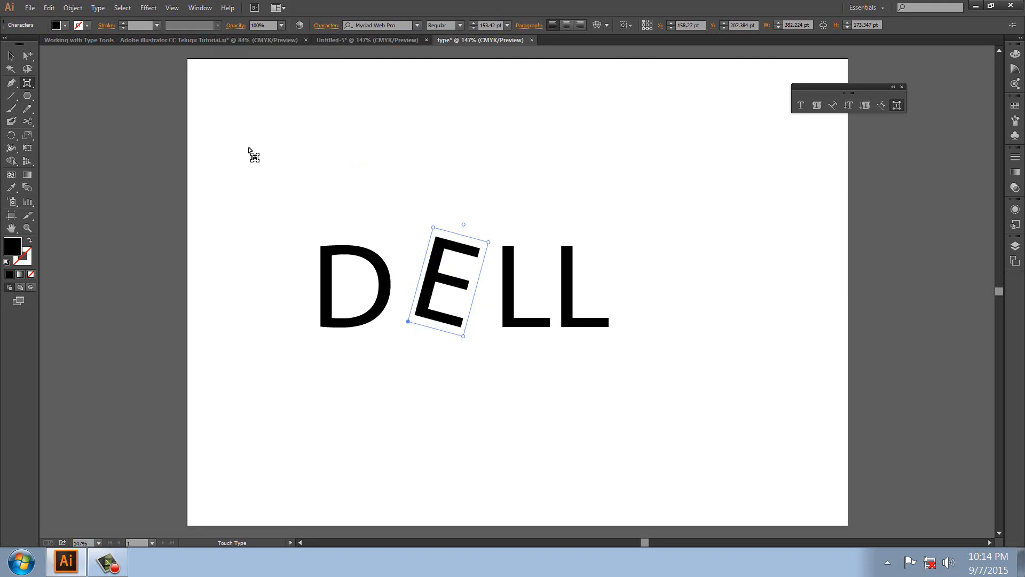
Step: Delete the DELL text from the artboard
left_click(10, 55)
left_click_drag(222, 208, 720, 428)
key("Delete")
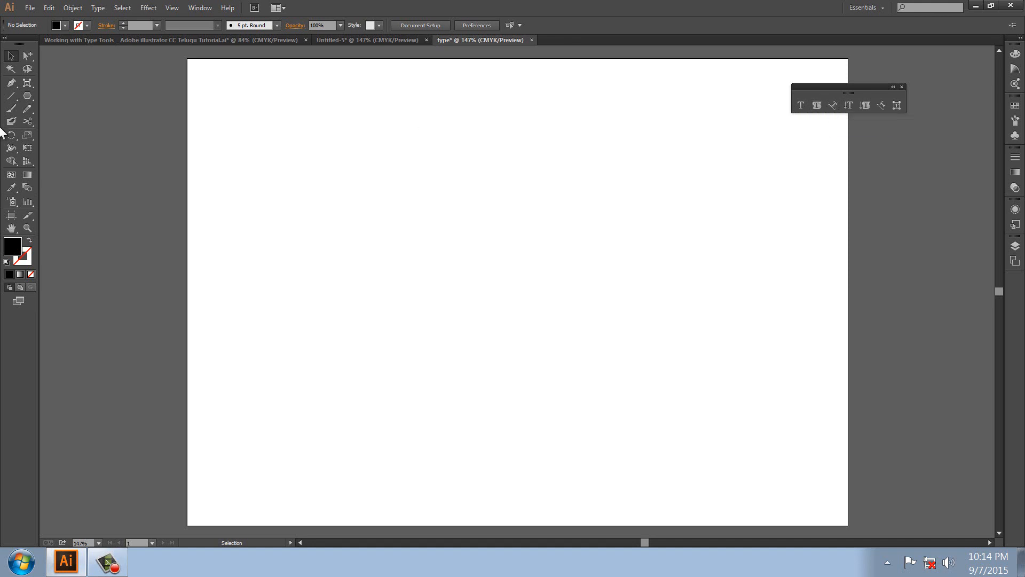
Step: Draw an open wavy path about 666 pt wide with the Pen tool, and swap its fill and stroke to leave only a black outline
left_click(11, 83)
left_click(219, 279)
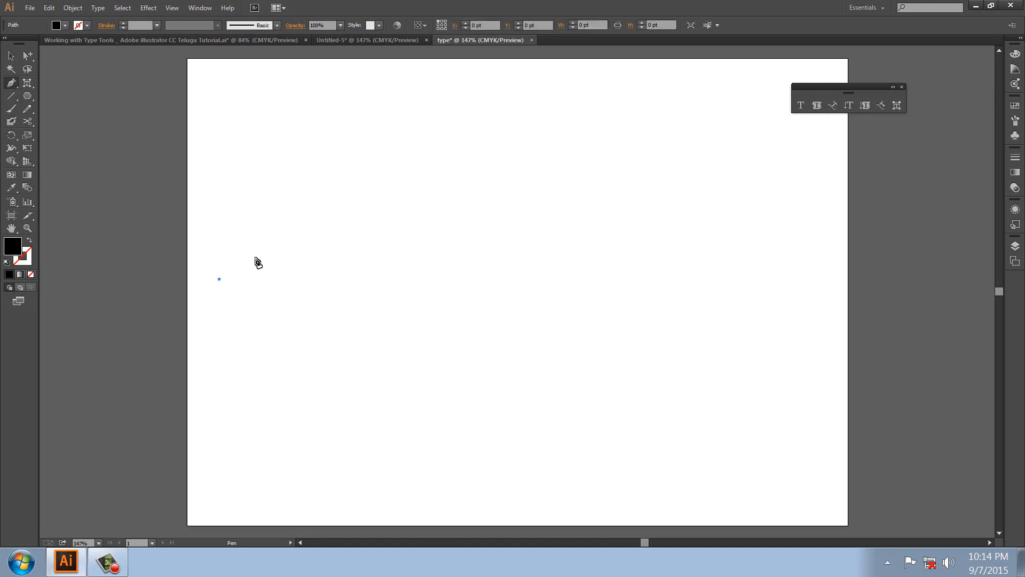
left_click_drag(437, 192, 533, 232)
left_click_drag(742, 218, 824, 169)
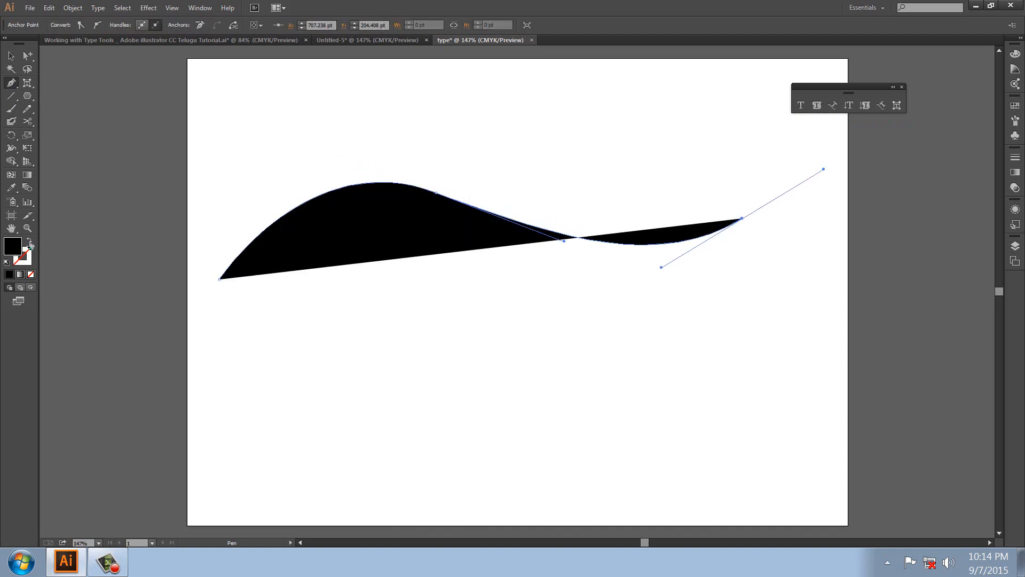
left_click(29, 240)
left_click(16, 58)
left_click(355, 126)
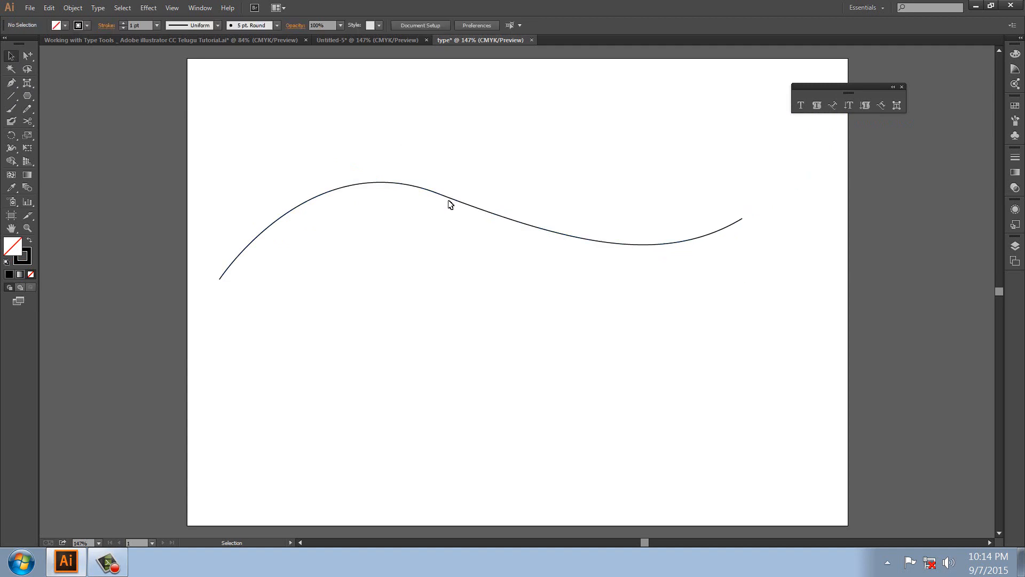
Step: Duplicate the wavy curve toward the artboard's lower-right corner, and move the original slightly up and to the right
left_click(454, 200)
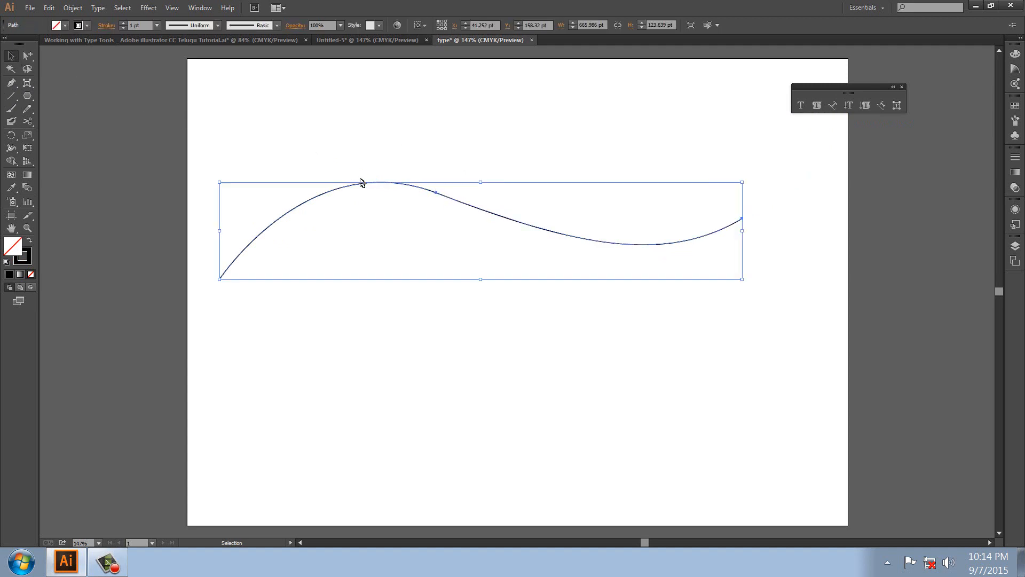
left_click_drag(365, 185, 432, 326)
mouse_move(441, 196)
left_mouse_down()
mouse_move(478, 355)
mouse_move(748, 387)
mouse_move(821, 433)
left_mouse_up()
left_click(482, 211)
left_click_drag(483, 213, 560, 165)
left_click(27, 55)
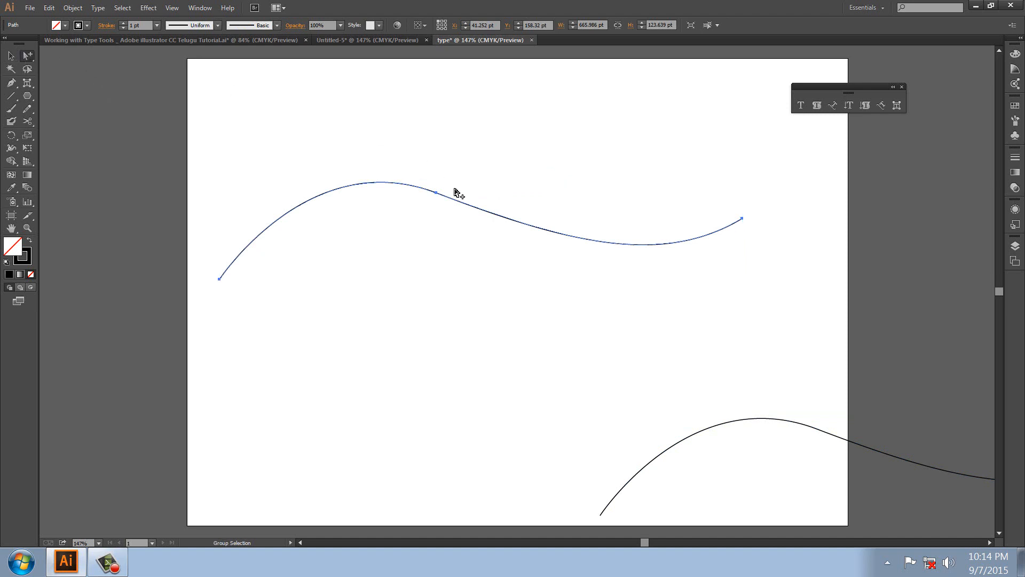
left_click_drag(438, 195, 490, 165)
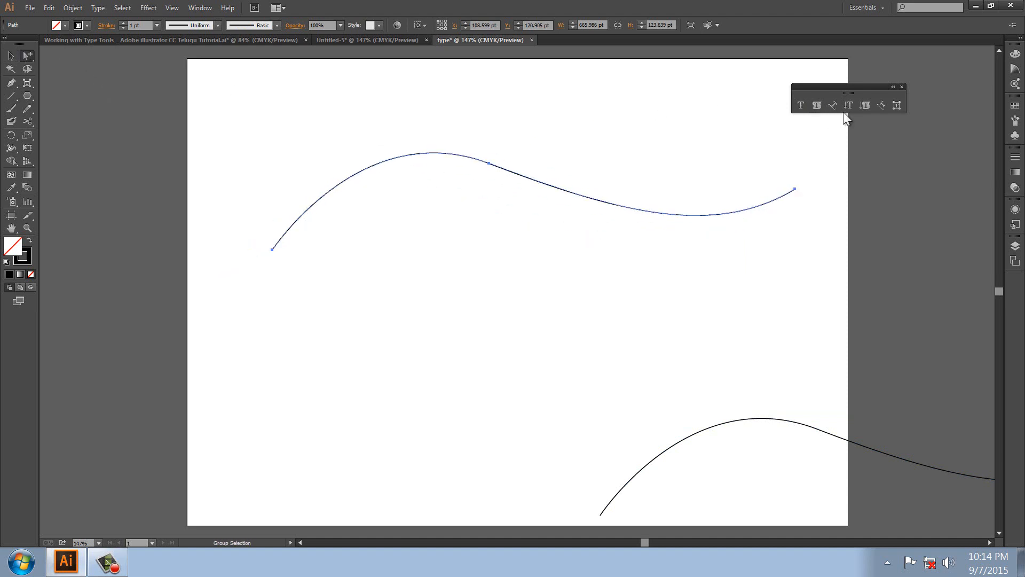
left_click(833, 105)
left_click(288, 230)
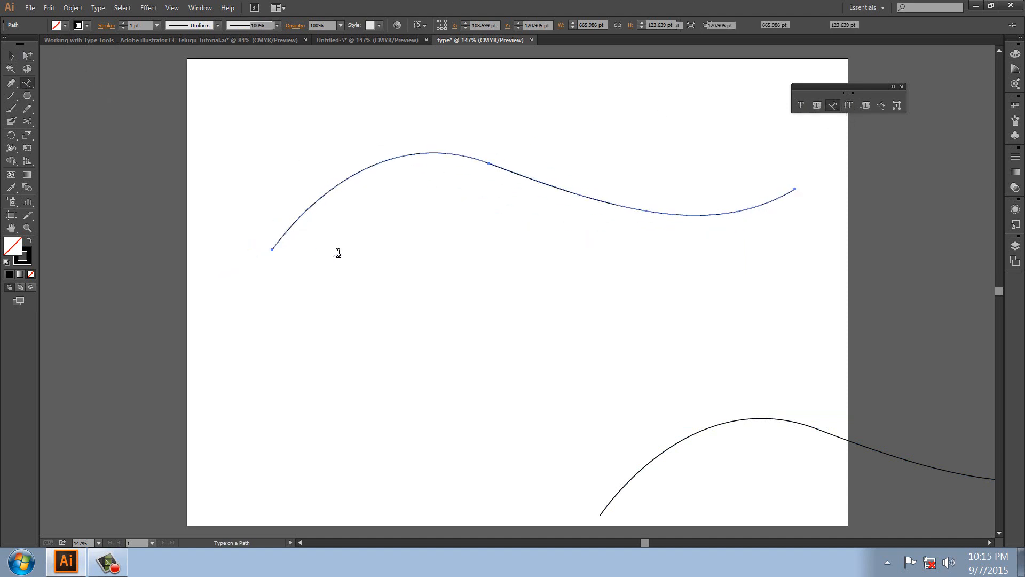
type("45387456238745638247")
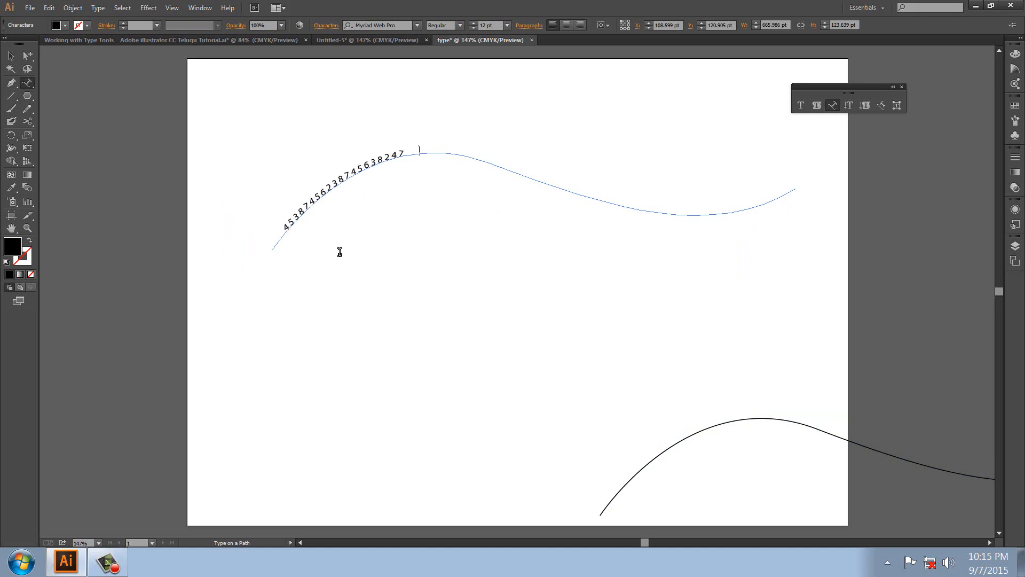
type("5623847562345823745683274568237456345")
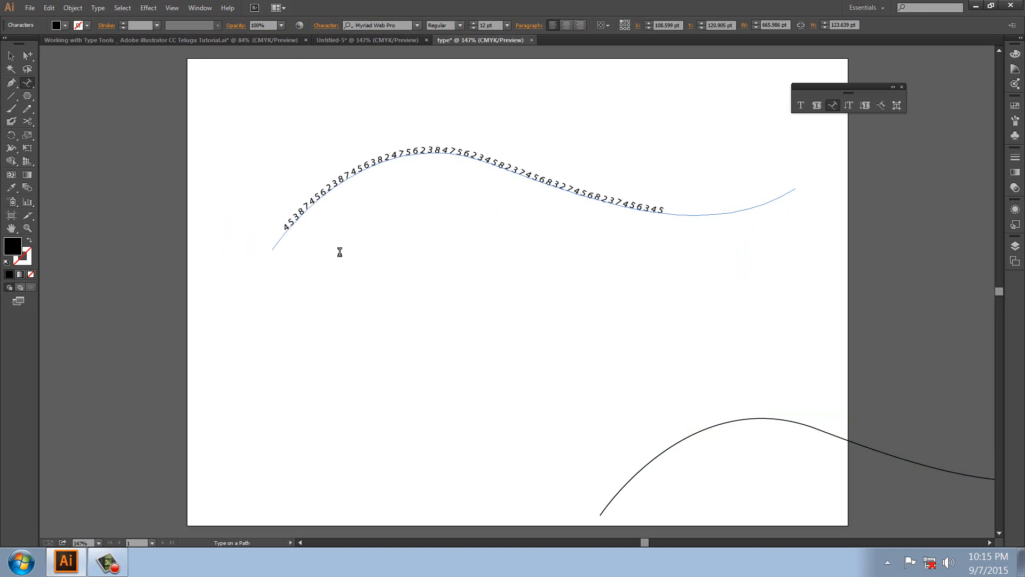
key("Escape")
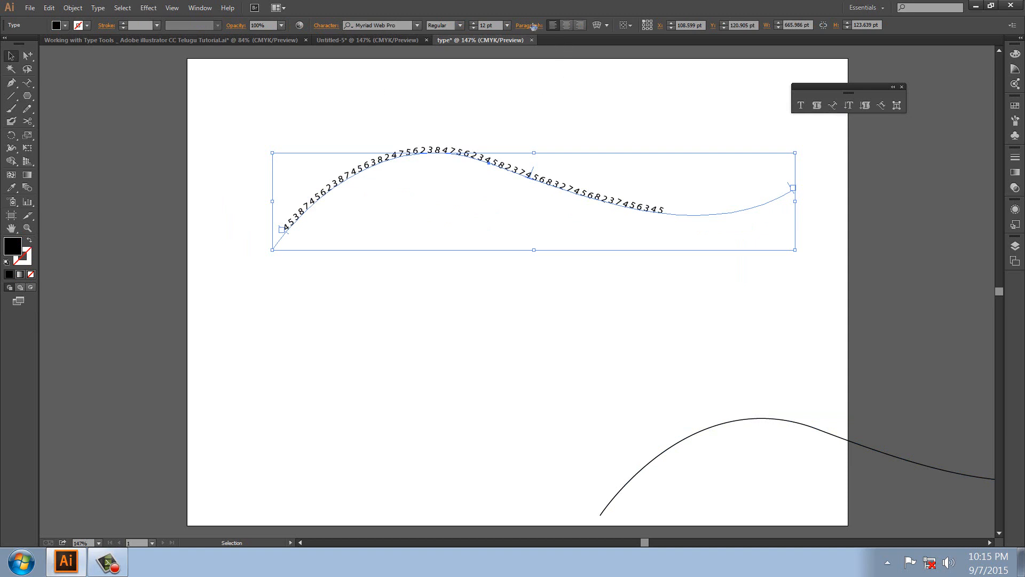
Step: Set the character rotation of the path text to 0°
left_click(327, 25)
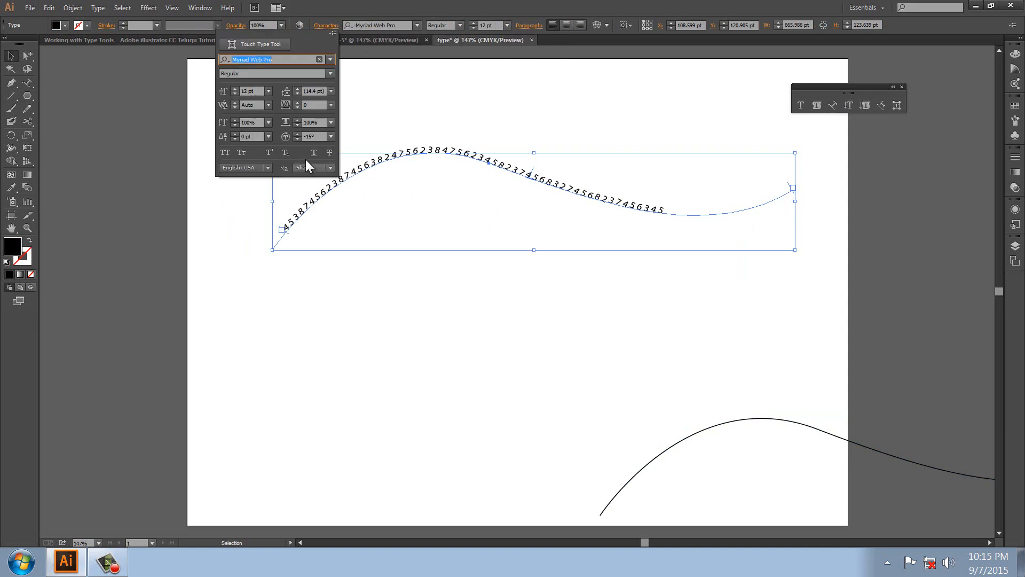
left_click_drag(322, 137, 237, 137)
type("0")
key("Return")
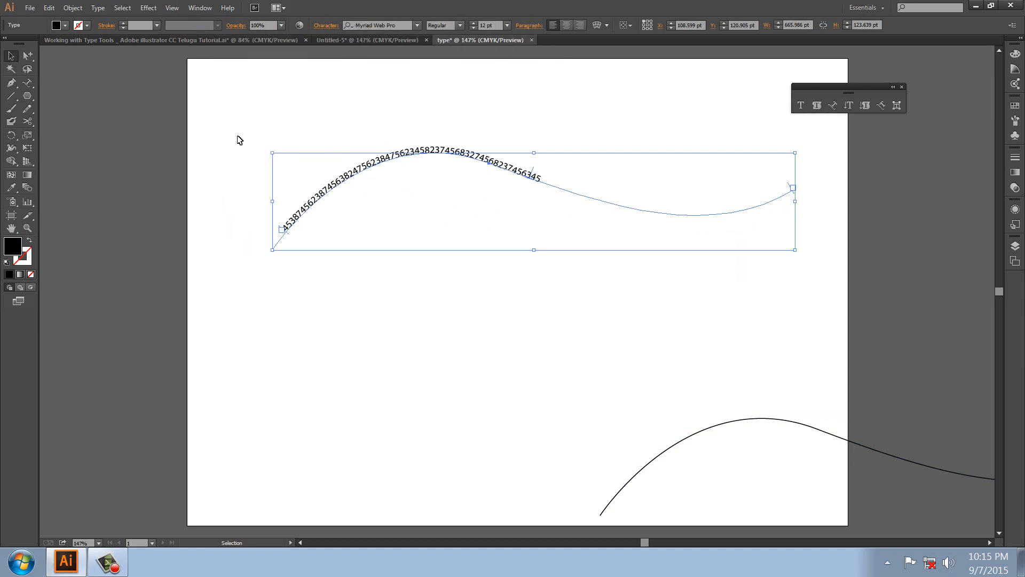
Step: Copy all the digits on the curve and paste them into the middle of the text to fill the path
key("t")
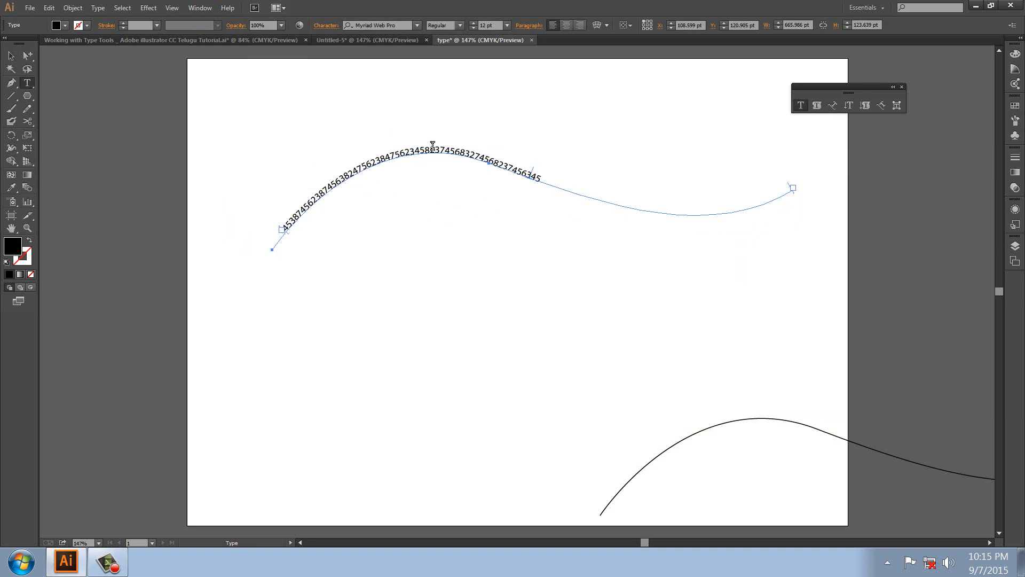
left_click(433, 148)
key("ctrl+a")
key("ctrl+c")
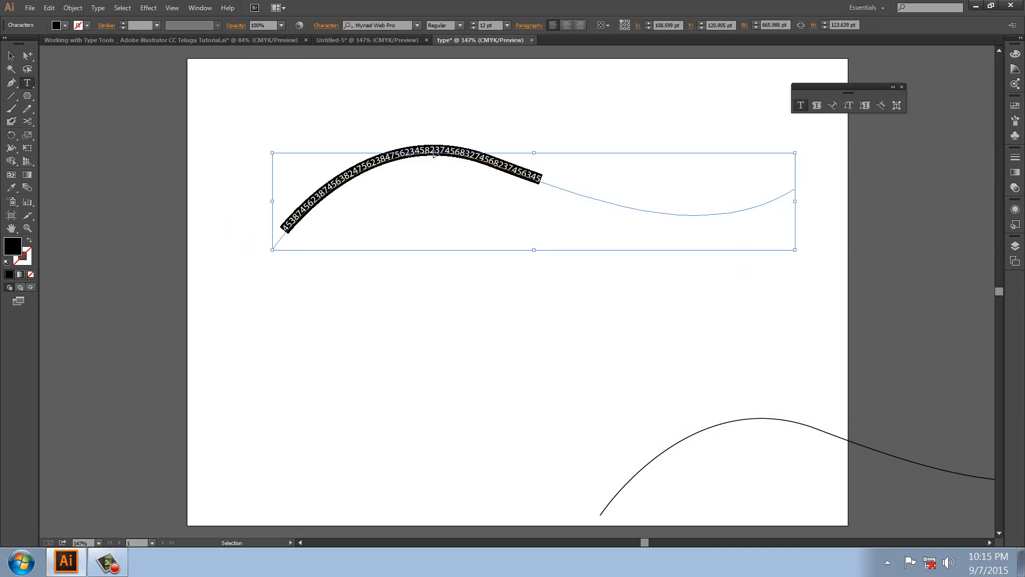
key("ctrl+t")
left_click(434, 149)
key("ctrl+v")
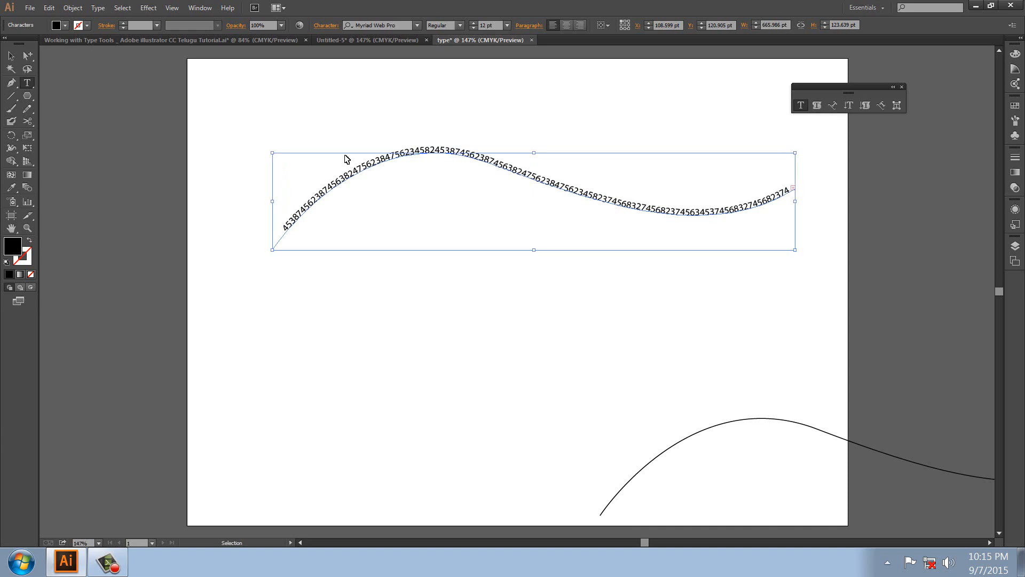
key("ctrl+a")
key("Escape")
left_click(418, 298)
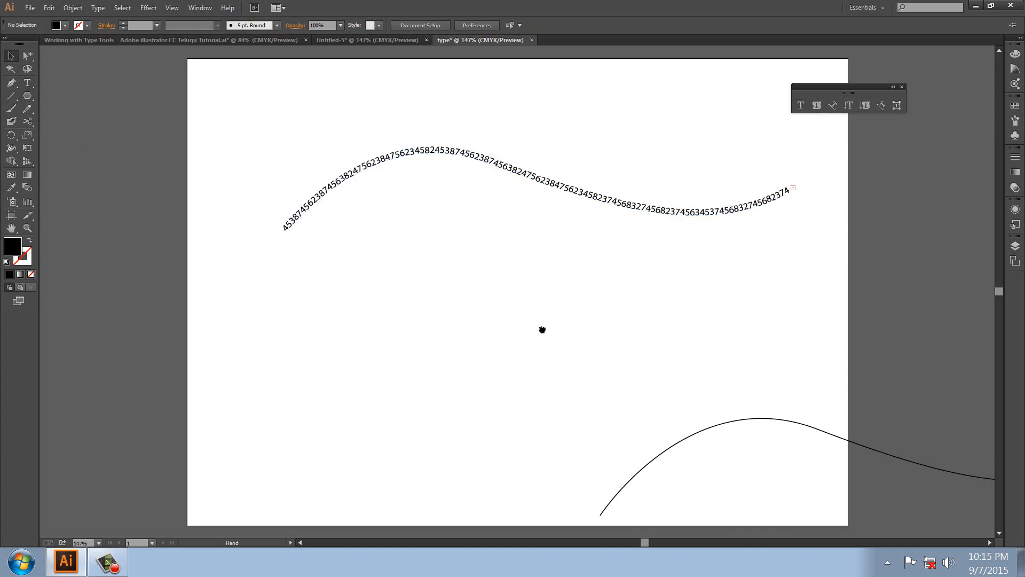
Step: Move the spare curve below the number text and paste the copied digits along it with the Vertical Type on a Path tool
left_click_drag(550, 339, 530, 319)
left_click_drag(645, 435, 326, 288)
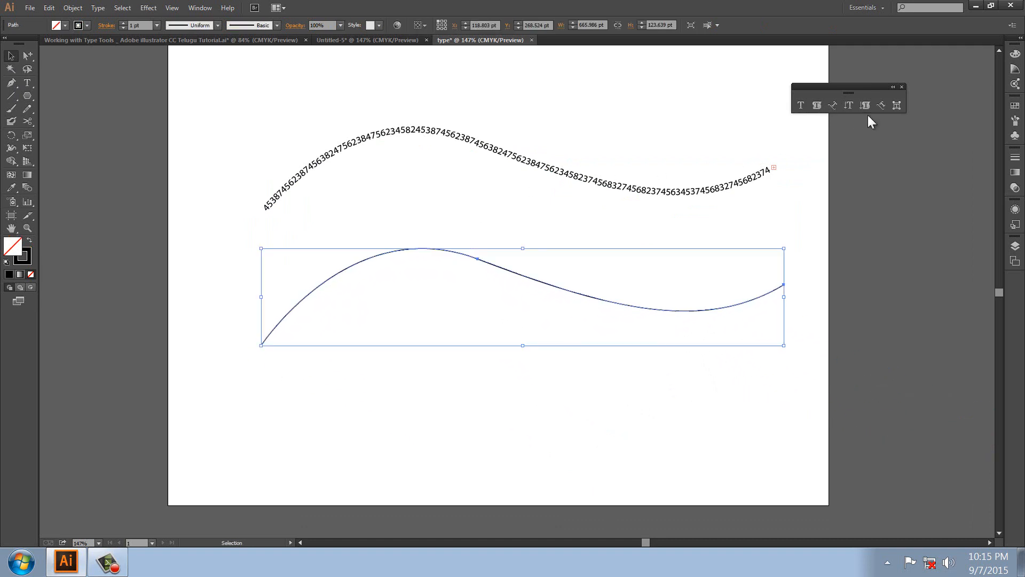
left_click(882, 106)
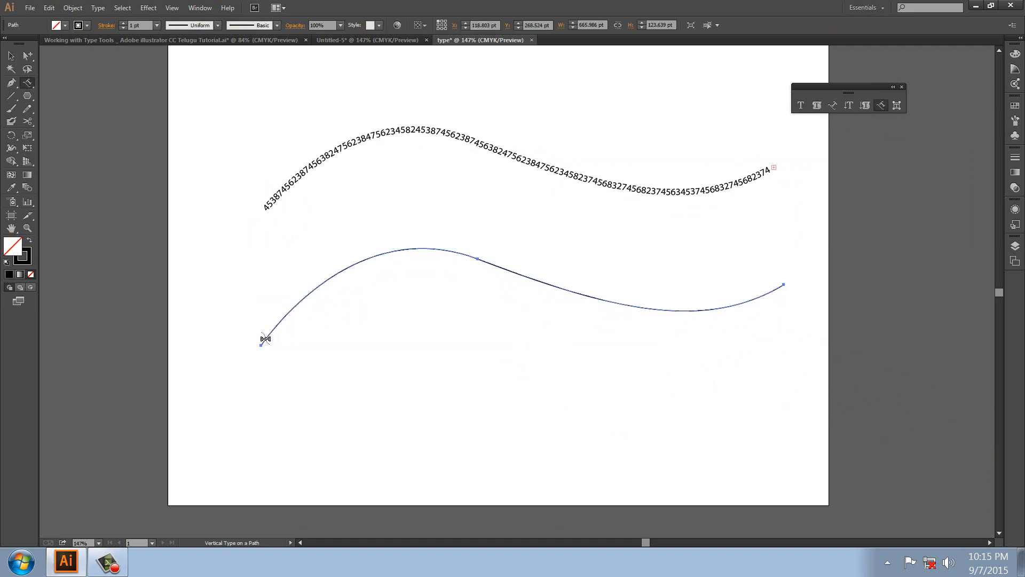
left_click(263, 341)
key("Escape")
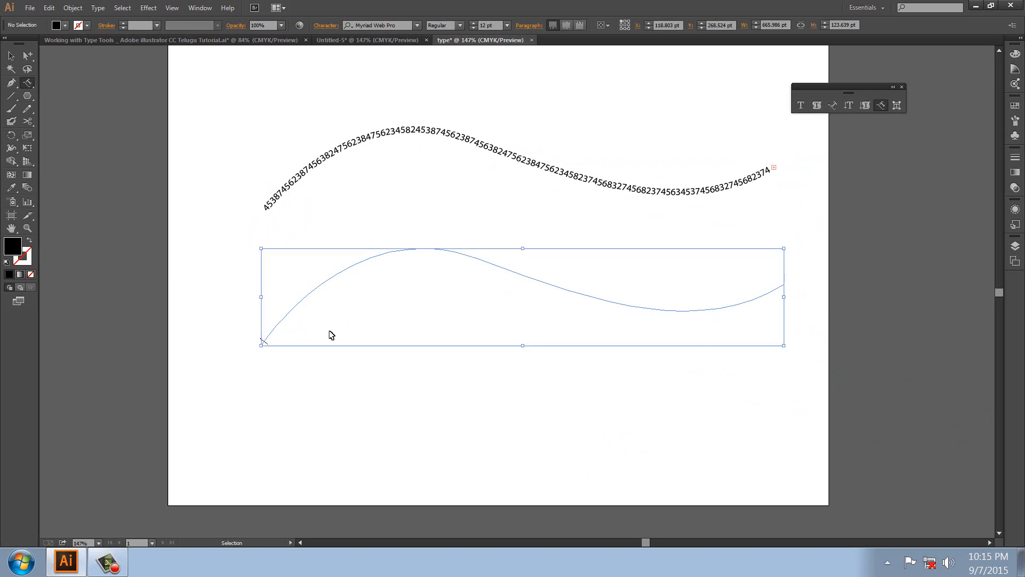
key("ctrl+v")
left_click(12, 56)
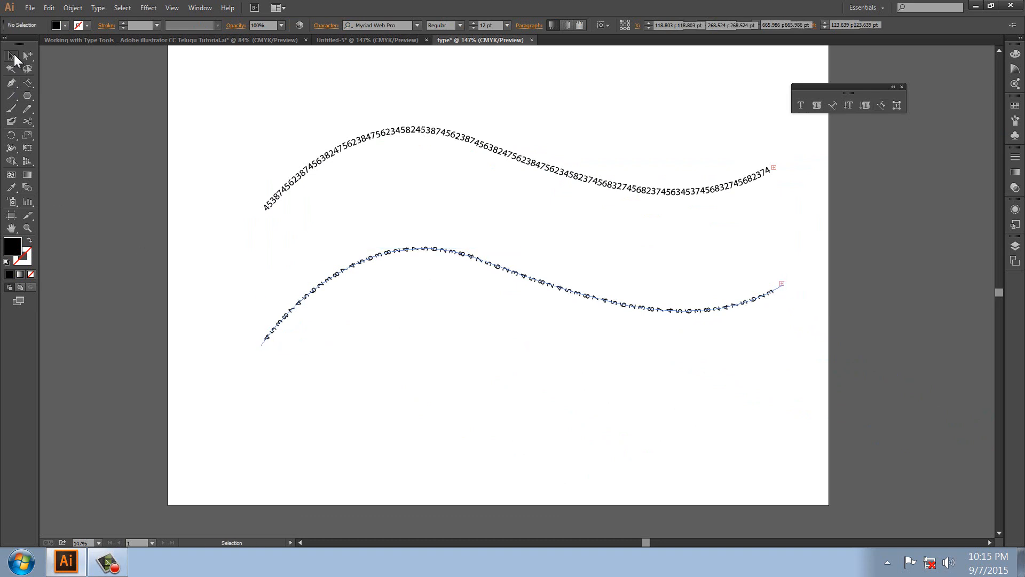
Step: Nudge the two path texts closer to each other, and delete both from the artboard
left_click(464, 371)
left_click_drag(424, 250, 424, 237)
left_click_drag(497, 153, 476, 167)
left_click(593, 112)
left_click_drag(548, 98, 689, 434)
key("Delete")
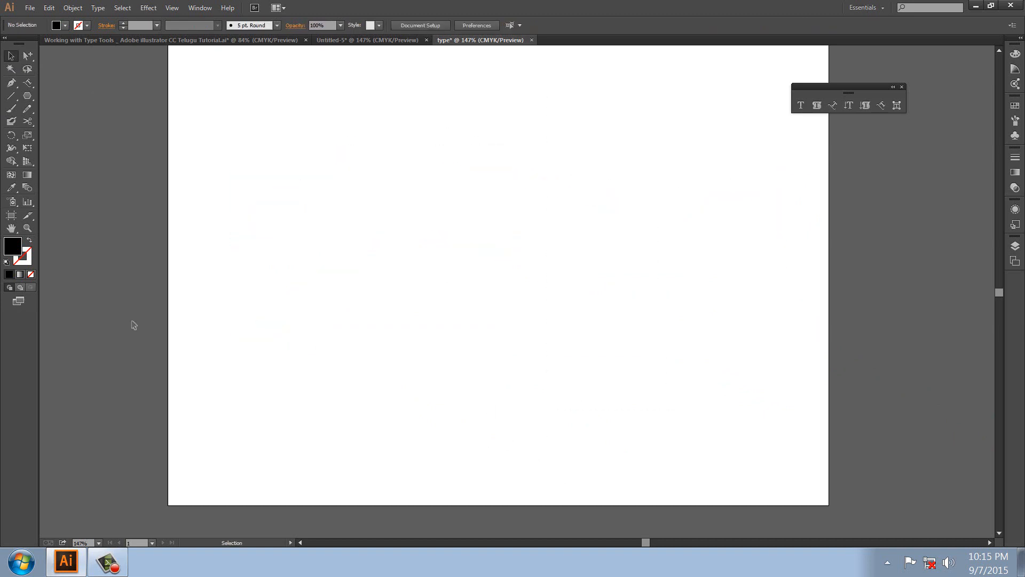
Step: Draw a black rectangle about 234 by 327 pt on the left half of the artboard
left_click(34, 98)
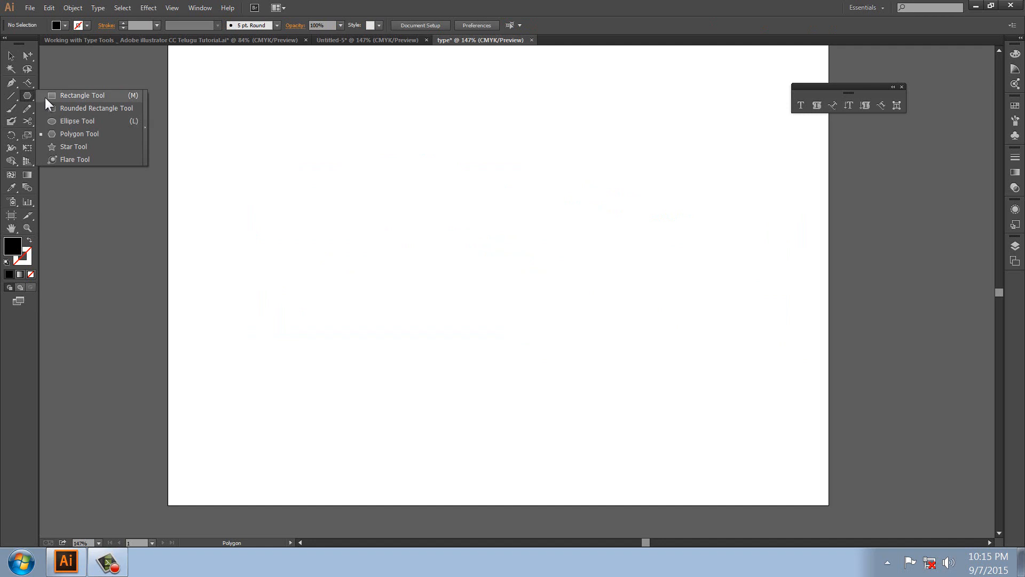
left_click(55, 97)
left_click_drag(248, 110, 432, 367)
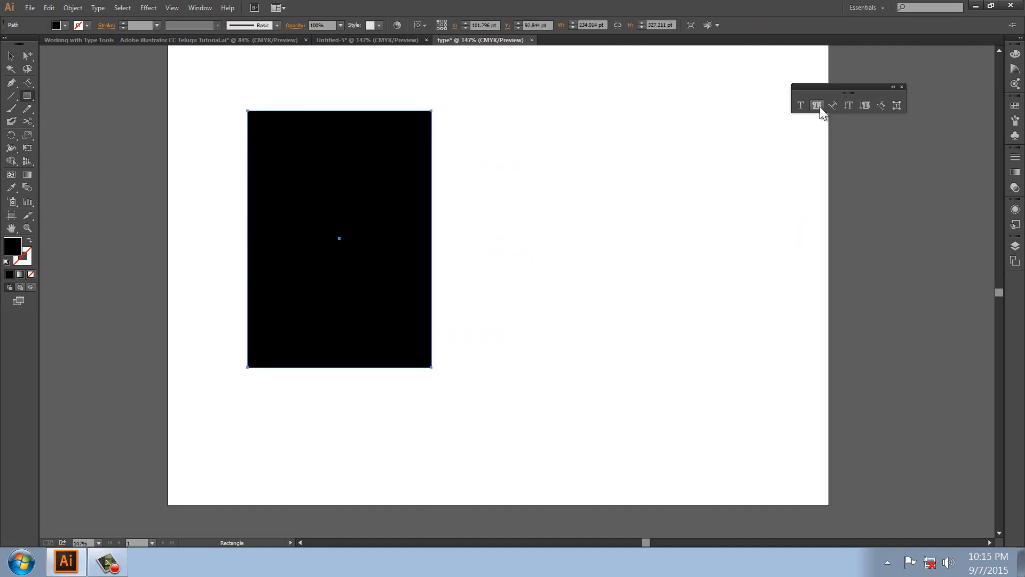
Step: Add vertical type beside the rectangle with the columns 2015, 2014, 103 and 1012 from right to left, and scale it to about 56 pt
left_click(848, 106)
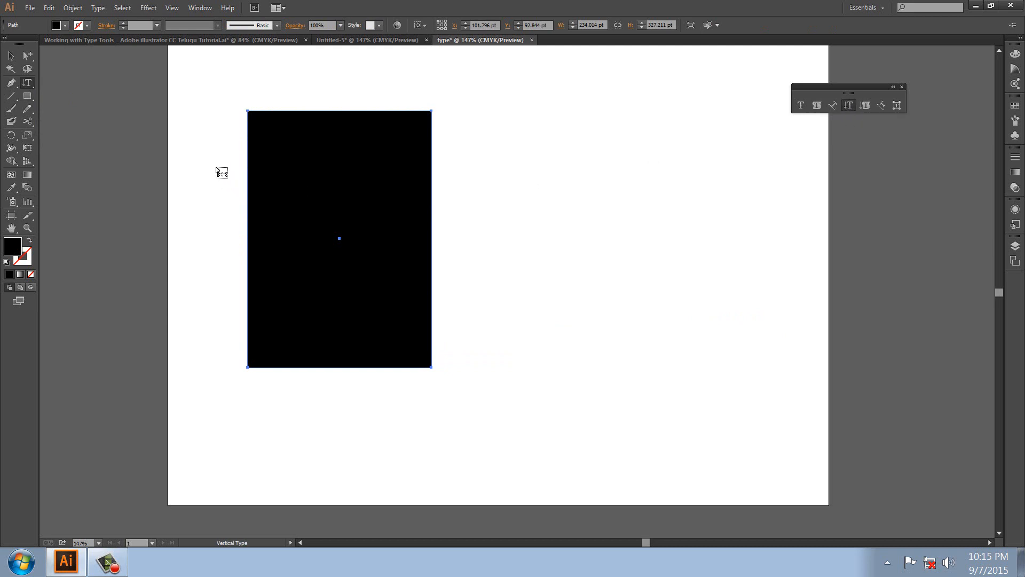
left_click(643, 130)
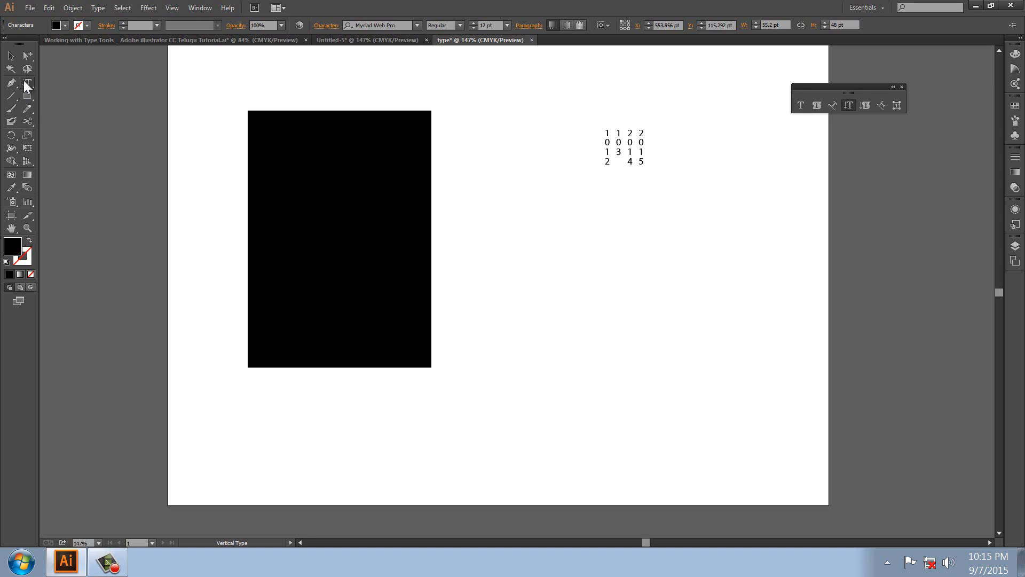
left_click(10, 55)
left_click_drag(646, 167, 808, 307)
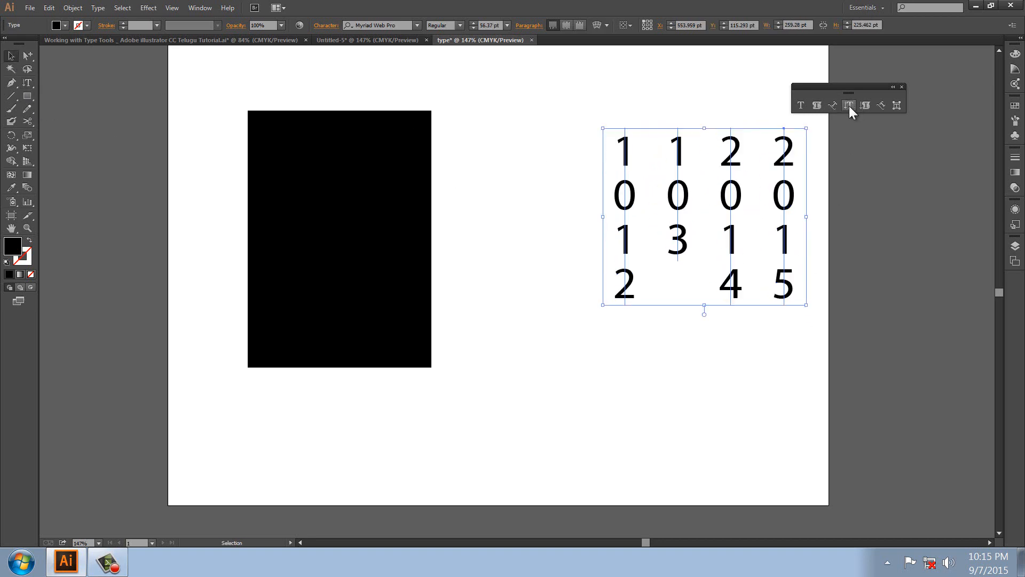
left_click_drag(362, 258, 356, 256)
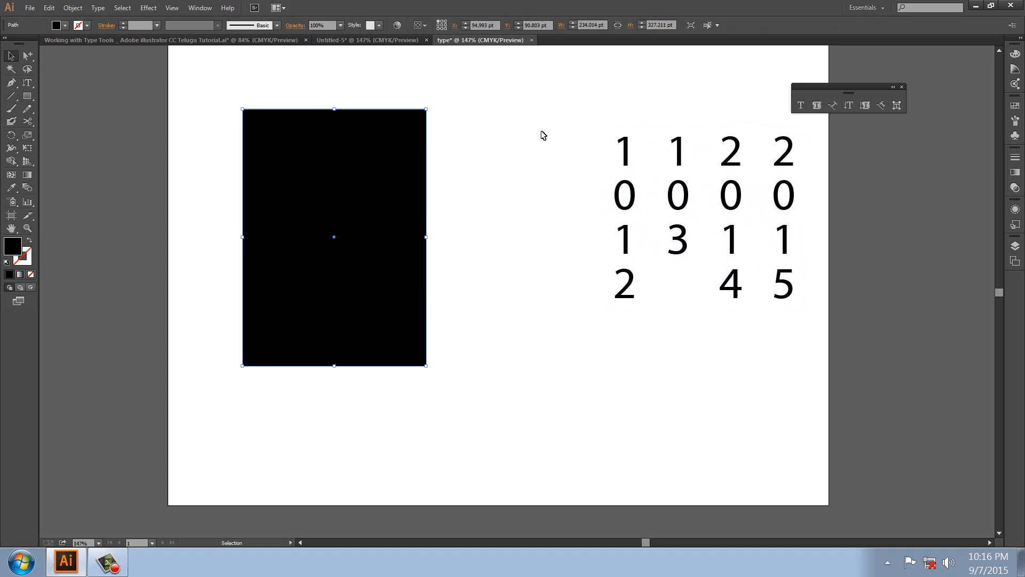
left_click(865, 105)
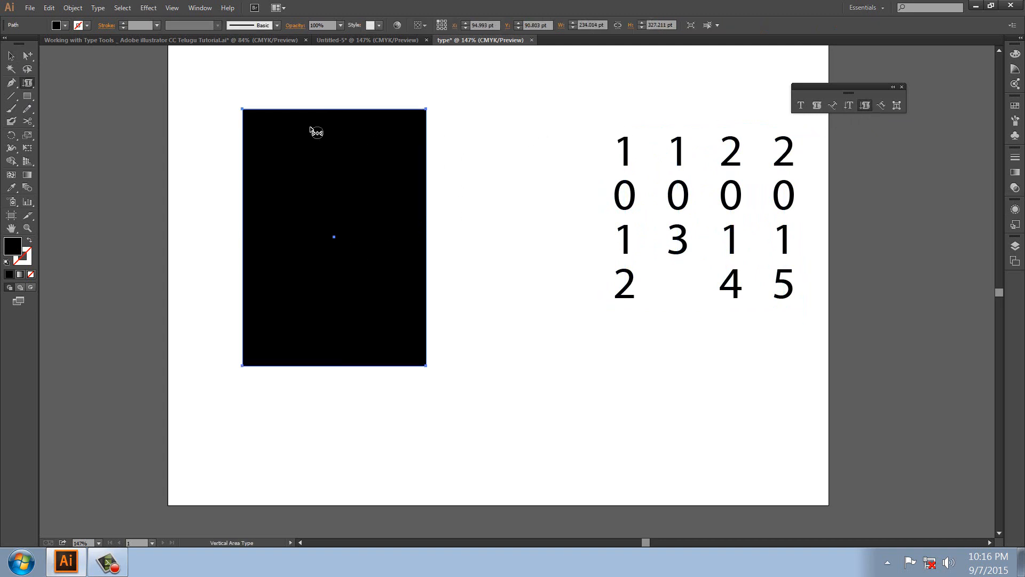
left_click(330, 150)
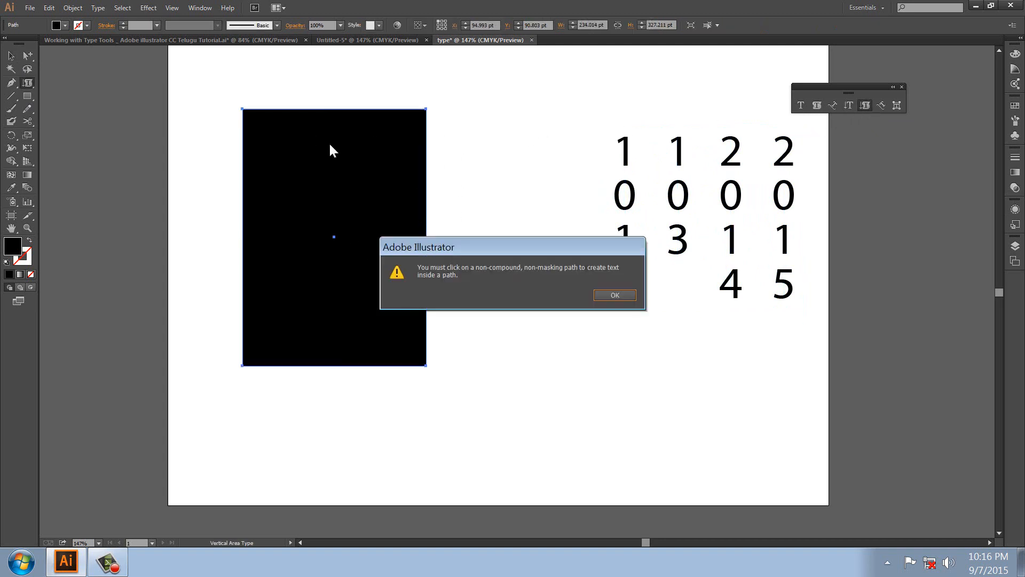
left_click(613, 295)
left_click(246, 115)
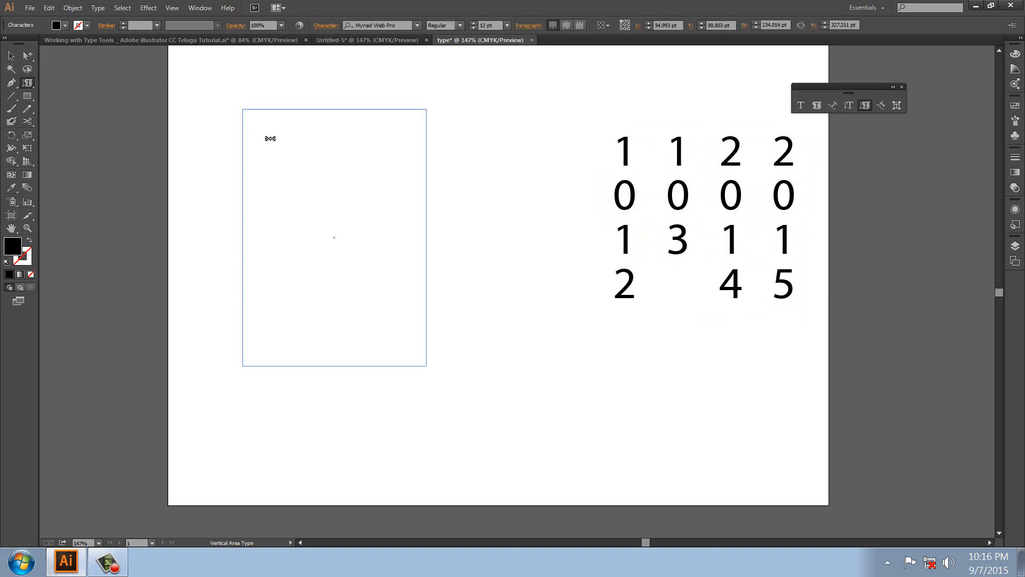
type("3489539485394573948745")
Step: Copy the digit string and paste it repeatedly until vertical columns fill the whole rectangle, and select the type object
key("Escape")
key("ctrl+a")
key("ctrl+c")
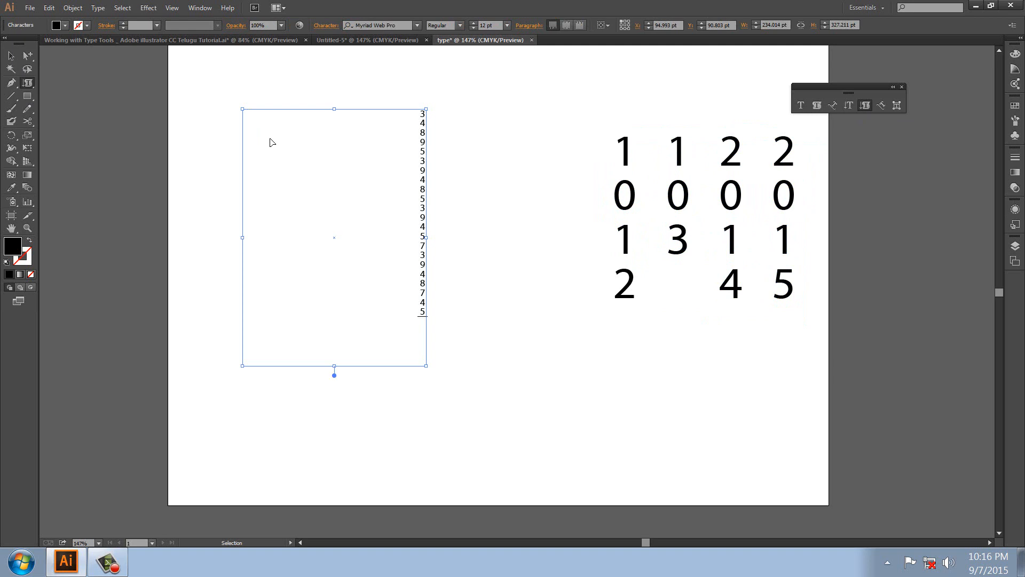
key("ctrl+v")
key("ctrl+v")
key("ctrl+v")
key("ctrl+v")
key("ctrl+v")
key("ctrl+v")
key("ctrl+v")
key("ctrl+v")
key("ctrl+v")
key("ctrl+v")
key("ctrl+v")
key("ctrl+v")
key("ctrl+v")
key("ctrl+v")
key("ctrl+v")
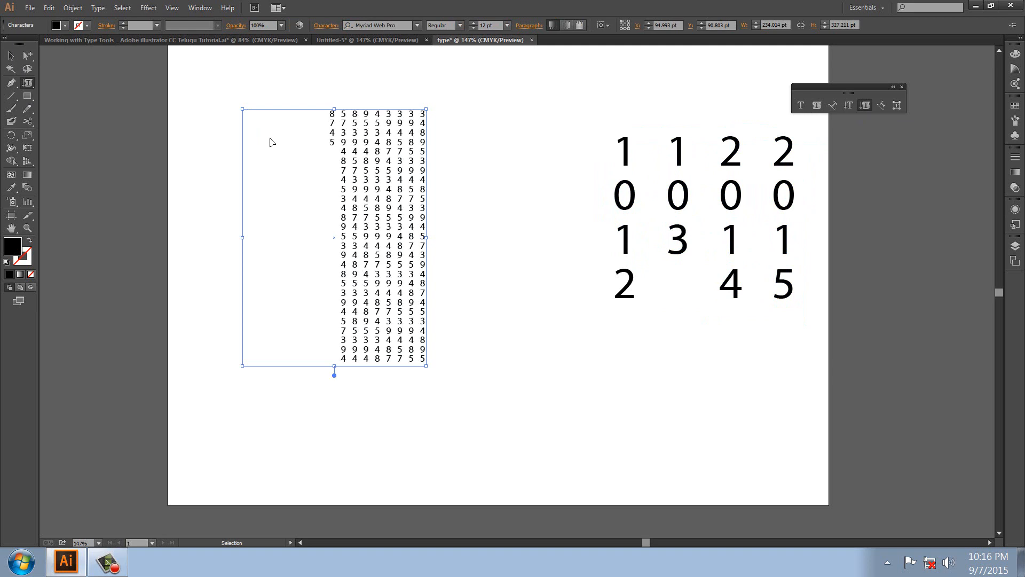
key("ctrl+v")
key("ctrl+v")
key("ctrl+v")
key("ctrl+v")
key("ctrl+v")
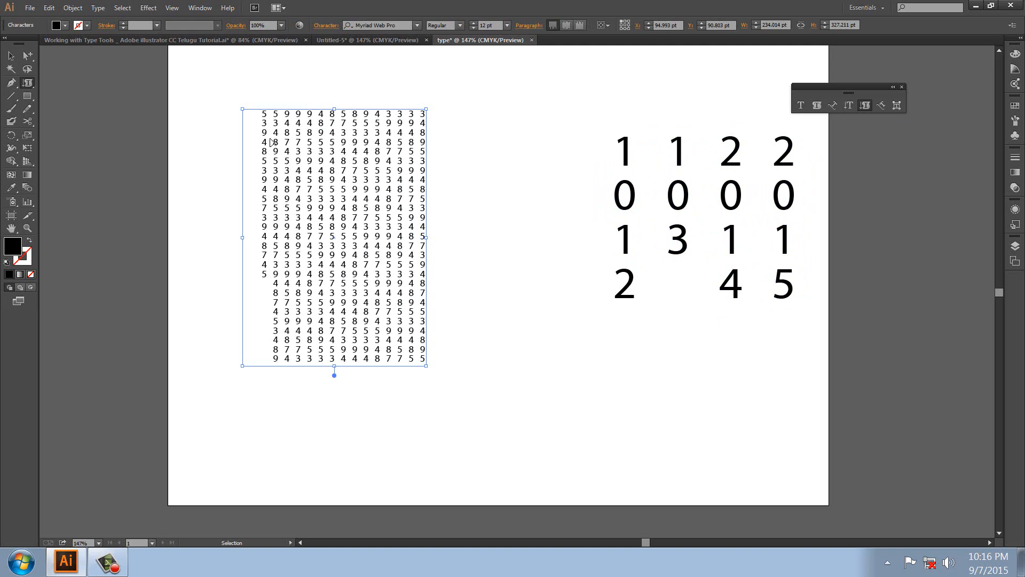
left_click(11, 55)
left_click(286, 176)
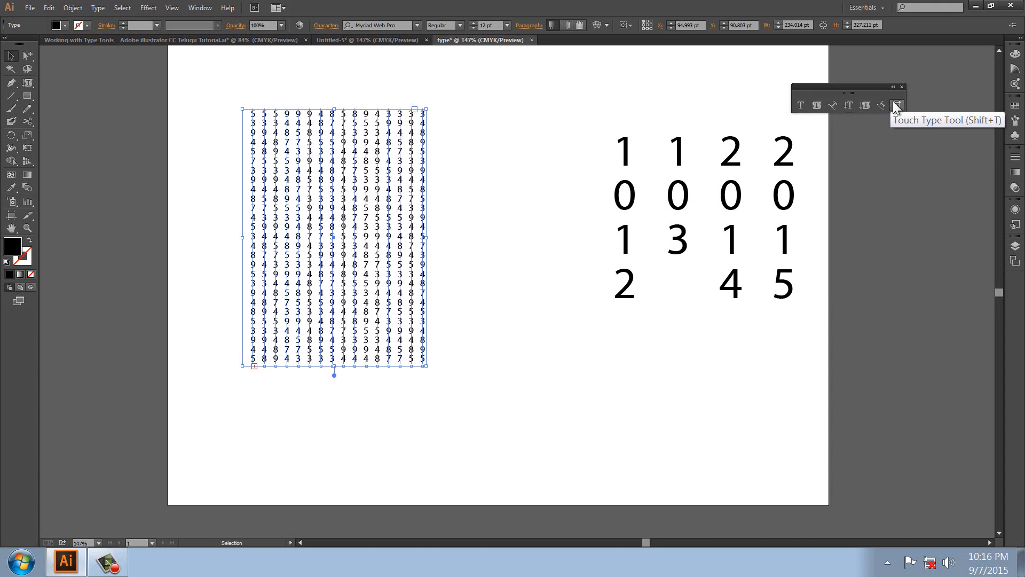
Step: Close the floating type tools panel and delete both vertical texts from the artboard
left_click(902, 86)
left_click(281, 105)
left_click_drag(217, 93, 896, 447)
key("Delete")
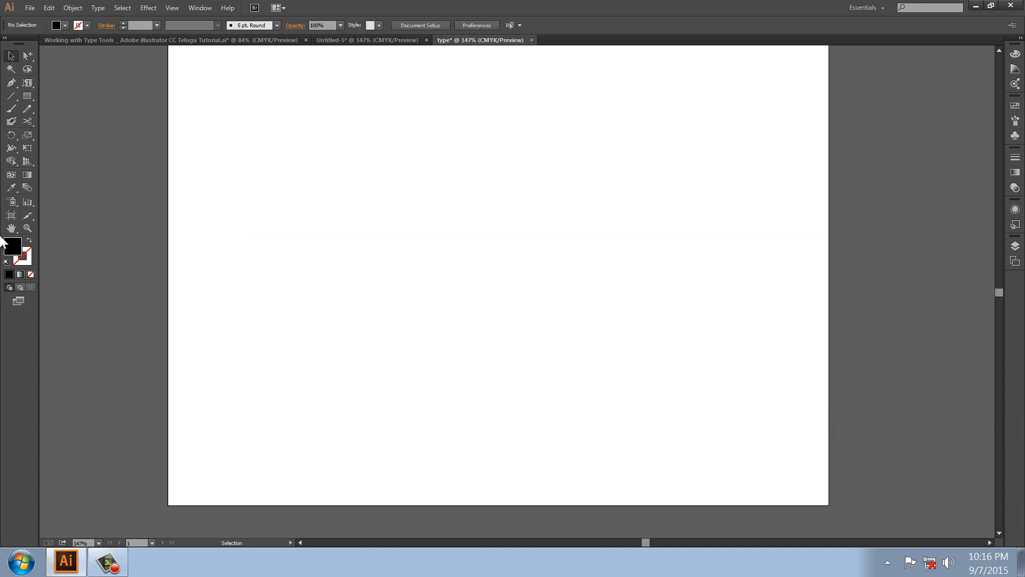
Step: Draw a tall rectangle about 310 by 488 pt on the left half of the artboard
left_click_drag(28, 85, 57, 84)
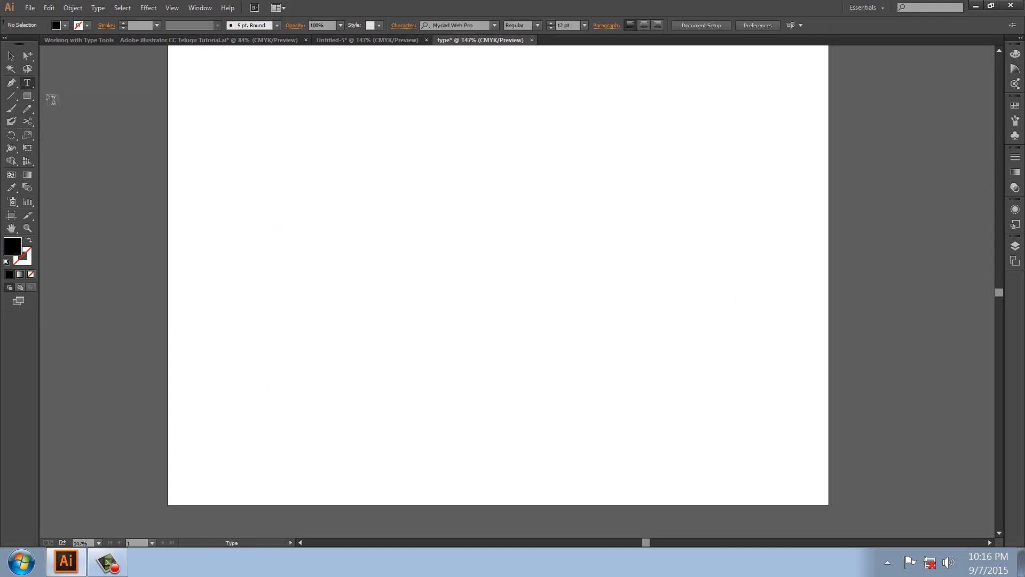
left_click(26, 94)
left_click_drag(211, 83, 455, 466)
key("v")
key("ctrl+shift+a")
Step: Fill the tall rectangle with the dark blue swatch and deselect it
left_click(280, 214)
left_click(59, 25)
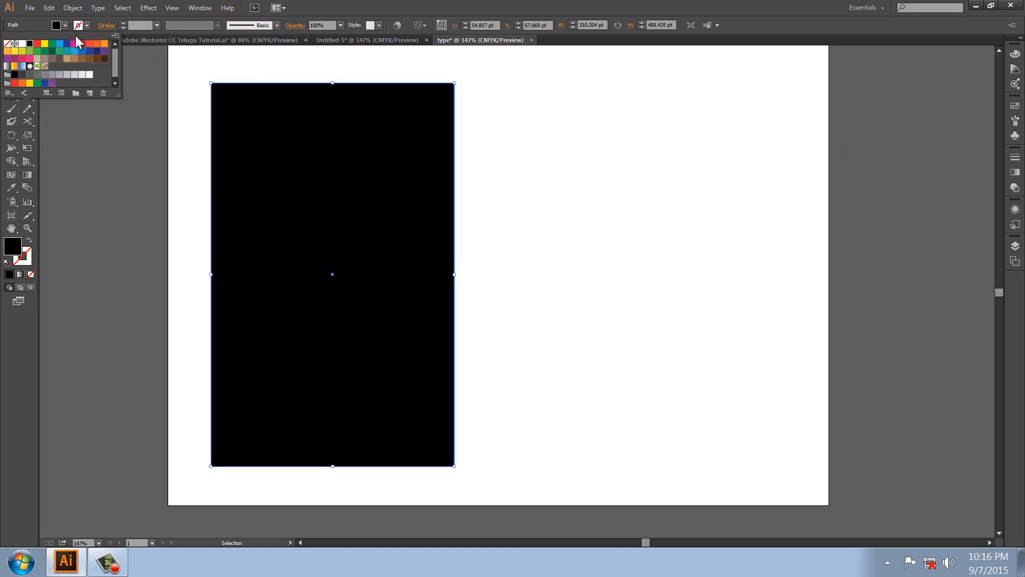
left_click(90, 57)
left_click(496, 154)
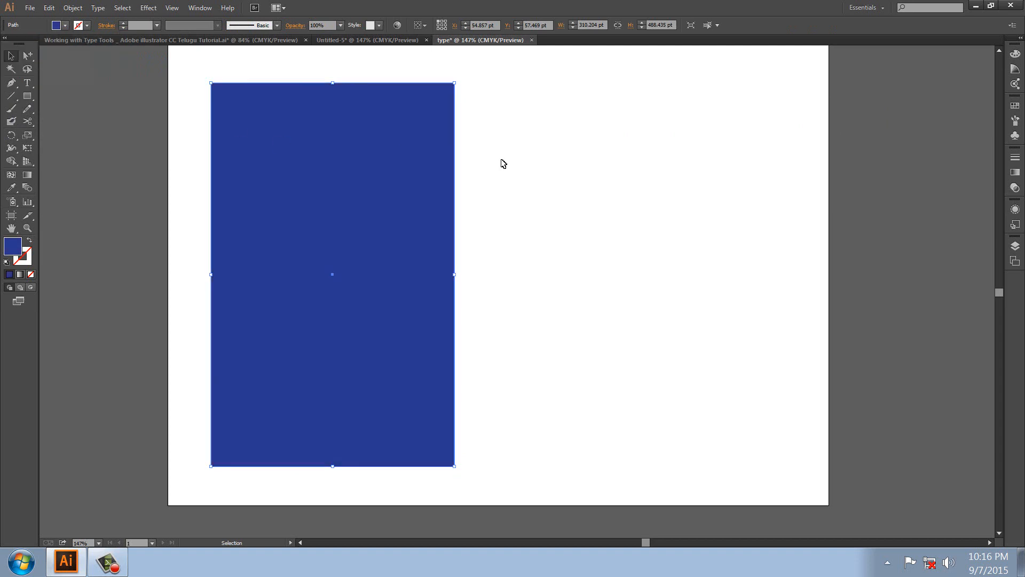
left_click(574, 249)
Step: Launch Microsoft Word with the winword run command and dismiss its activation wizard
key("super+r")
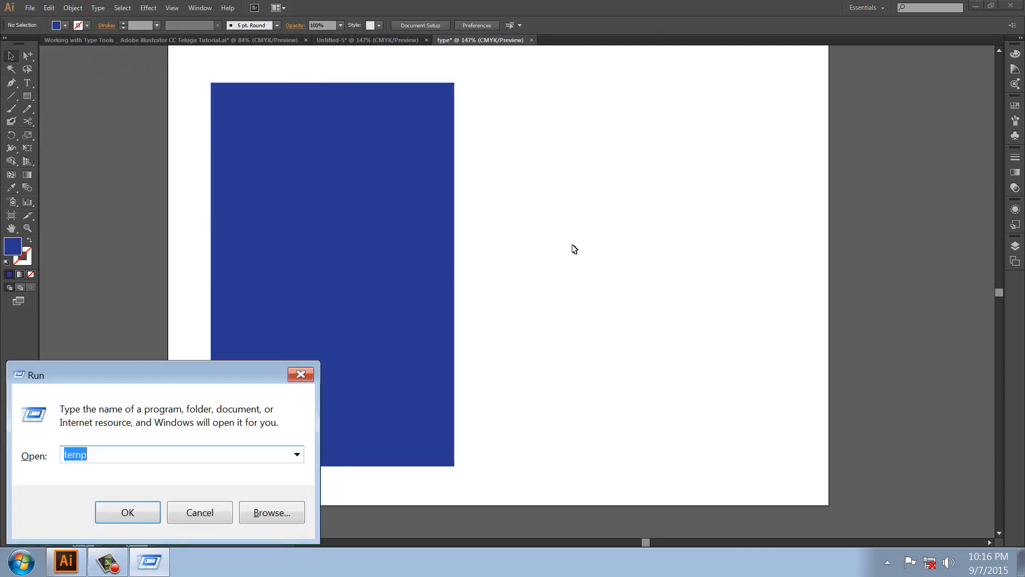
type("winword")
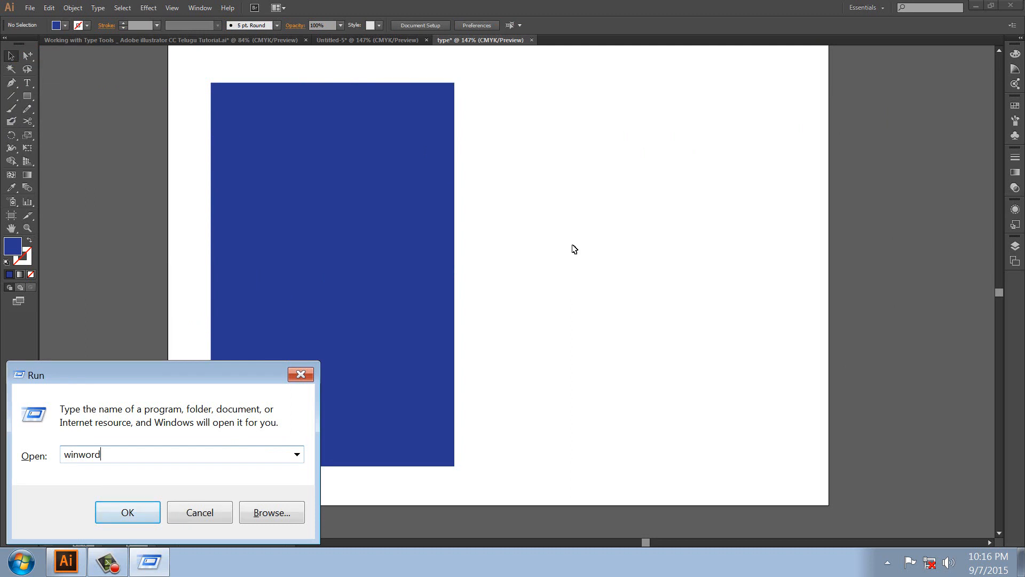
key("Return")
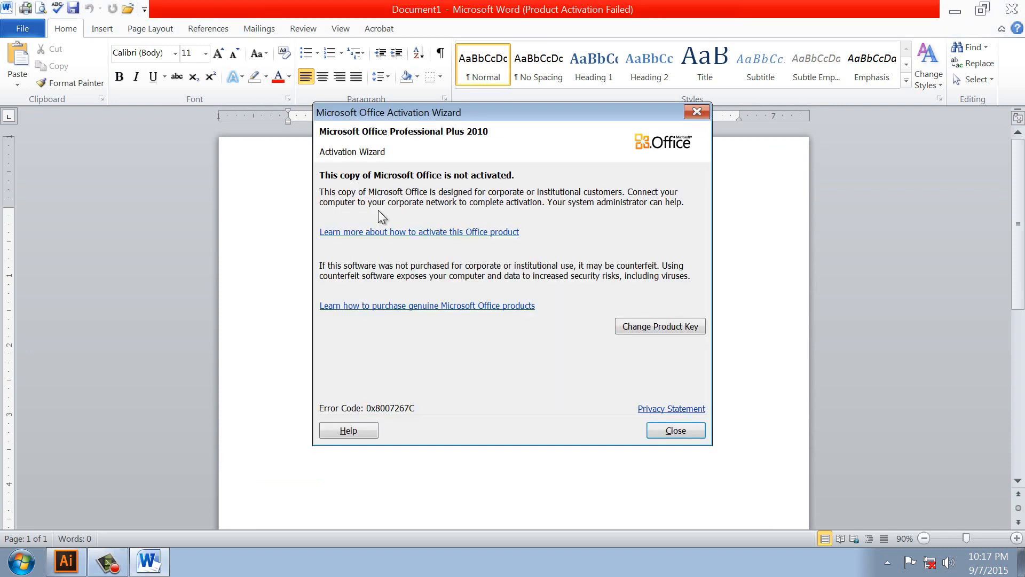
left_click(689, 433)
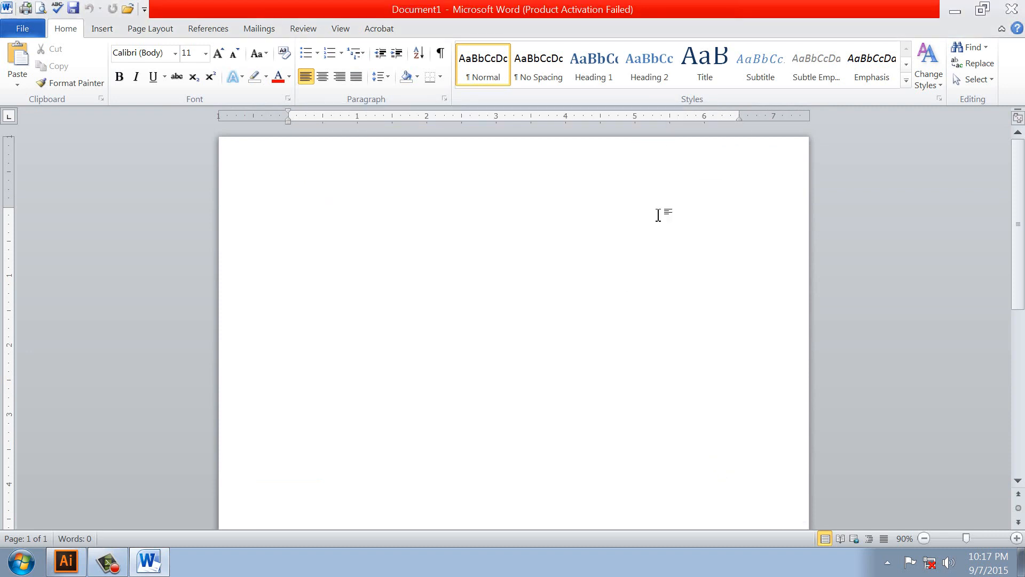
Step: Generate sample paragraphs in the Heading 2 style with the formula =rand(3,4)
left_click(655, 77)
type("=r")
type("and")
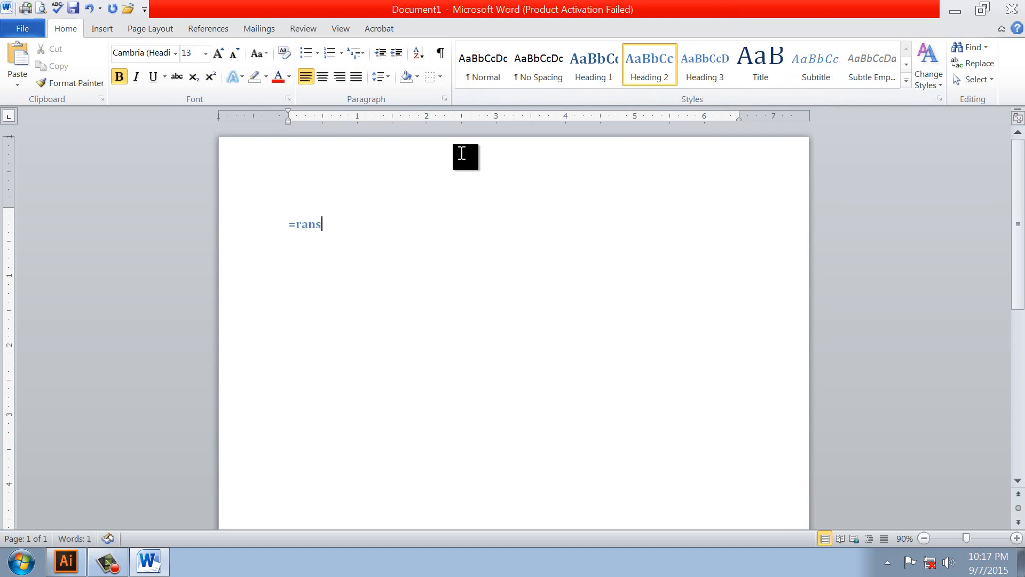
type("(3,4)")
key("Return")
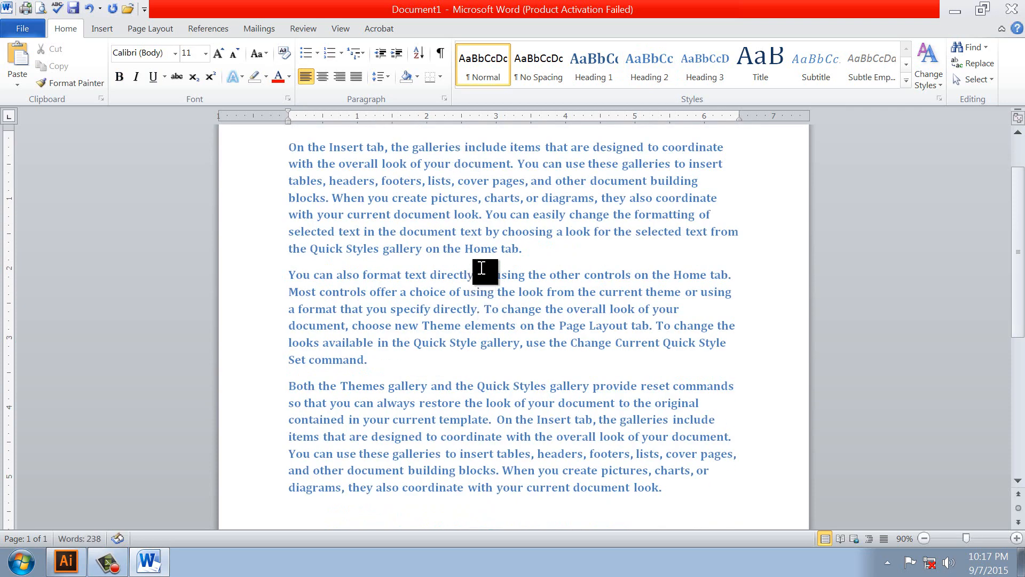
Step: Copy the three paragraphs, switch back to Illustrator, and paste them into a text frame about 280 by 415 pt inside the blue rectangle
scroll(482, 270, "down", 3, "ctrl")
left_click_drag(407, 422, 153, 198)
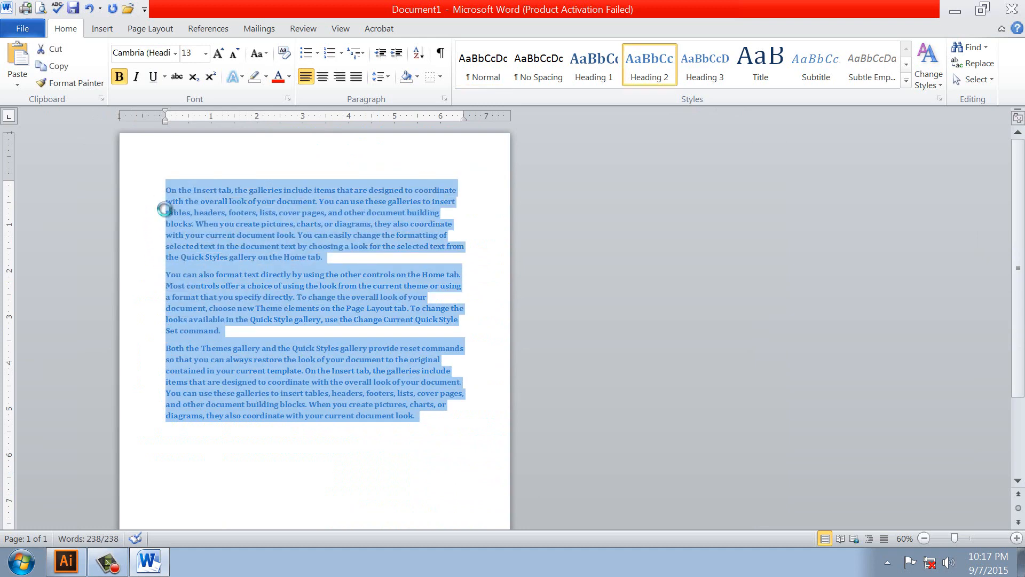
left_click(76, 571)
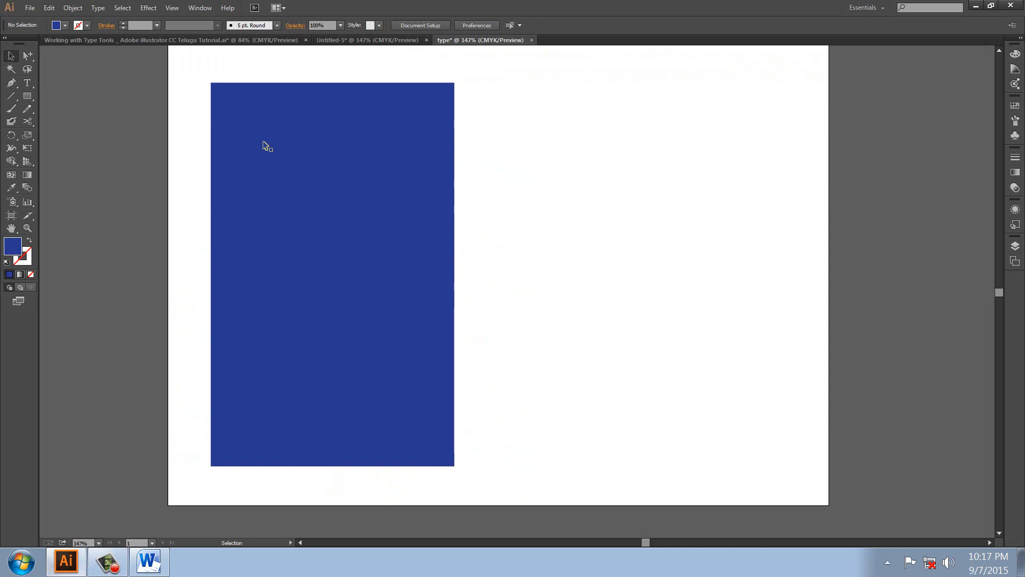
left_click(27, 83)
left_click_drag(223, 97, 442, 422)
key("ctrl+v")
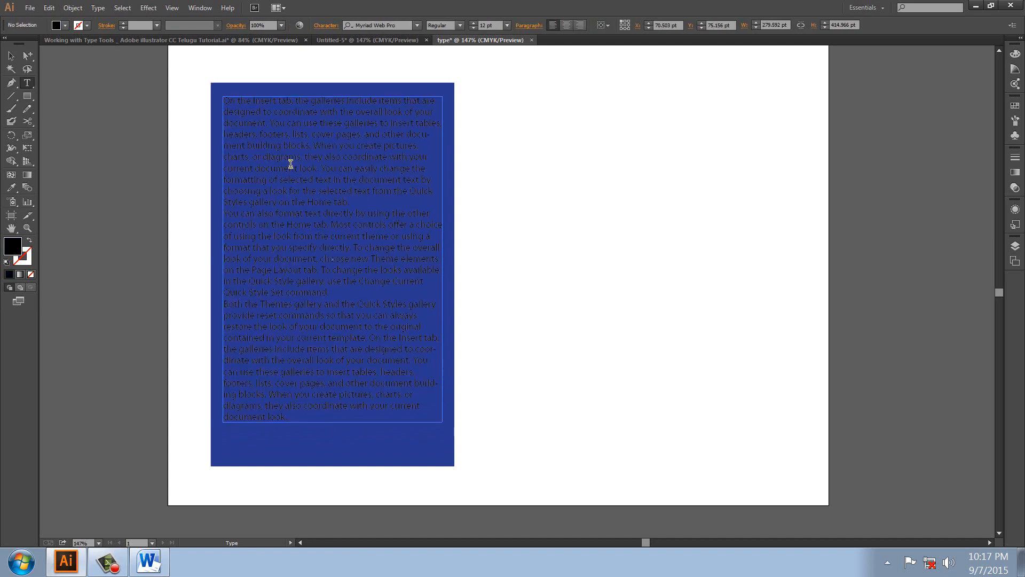
Step: Change the color of all the pasted paragraph text to white and deselect it
key("ctrl+a")
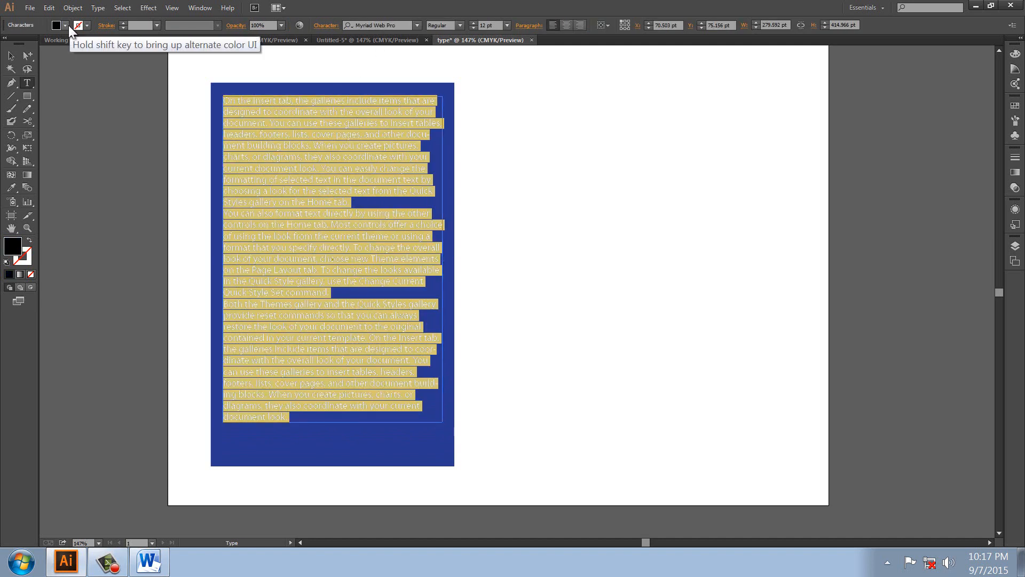
left_click(66, 25)
left_click(23, 44)
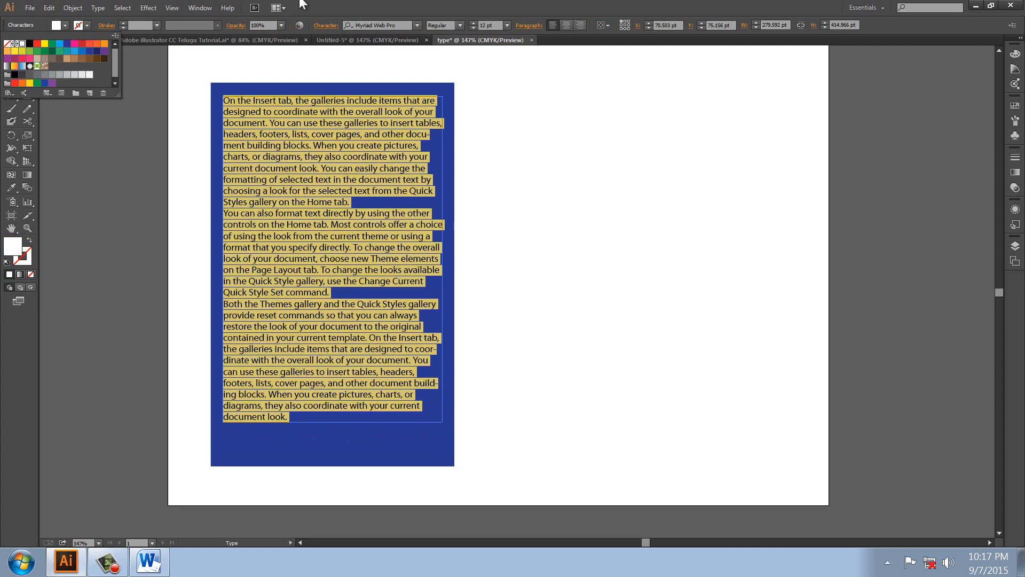
key("Escape")
left_click(11, 56)
left_click(123, 316)
left_click_drag(123, 322, 127, 286)
scroll(508, 278, "up", 2)
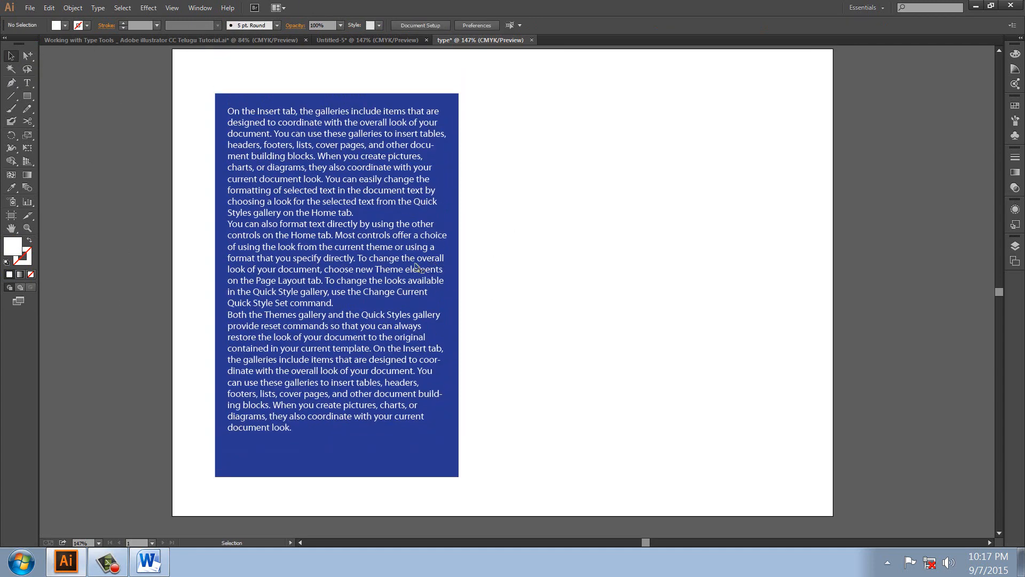
Step: Insert a blank line after the first and second paragraphs of the white text
key("t")
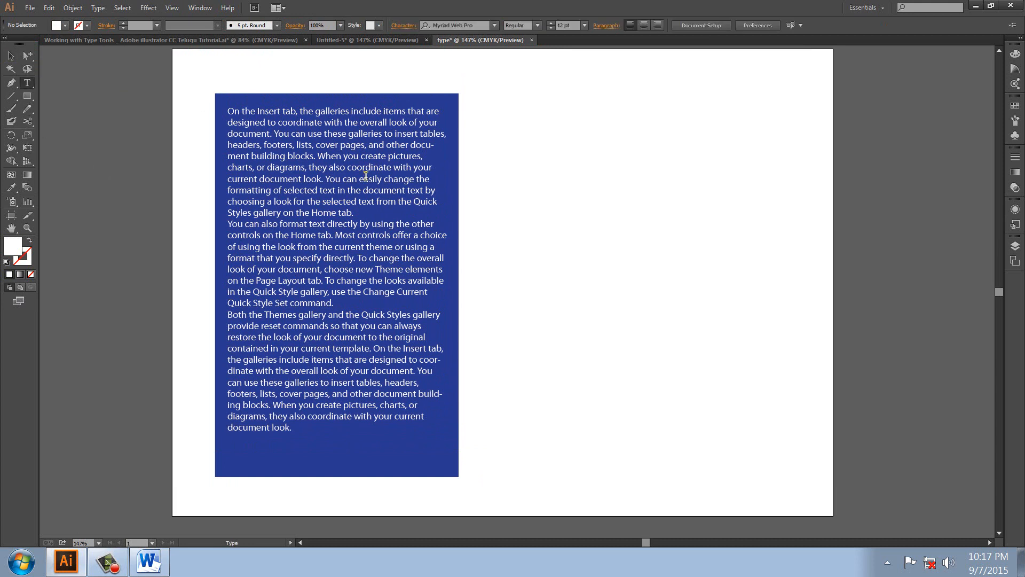
left_click(363, 214)
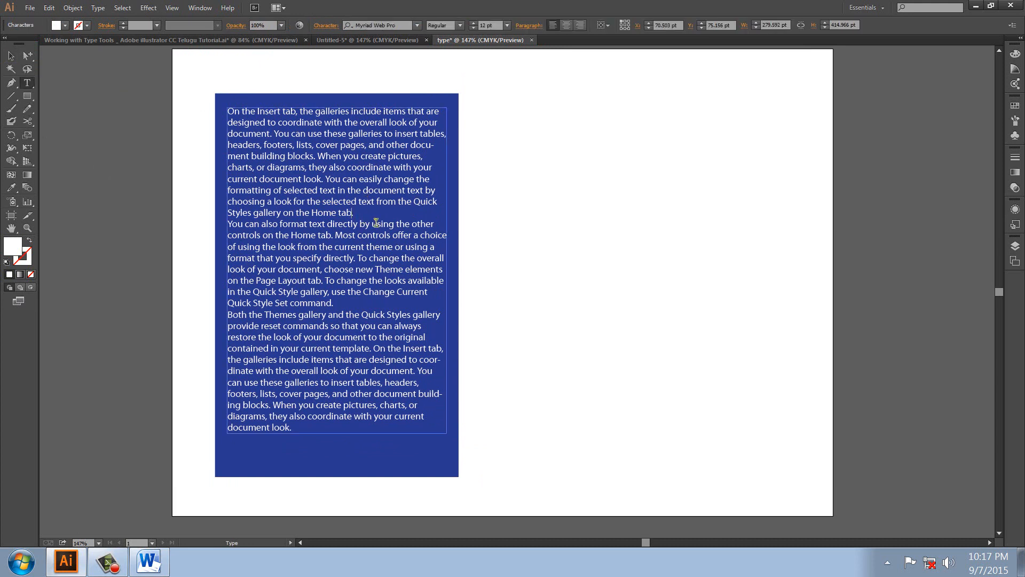
key("Return")
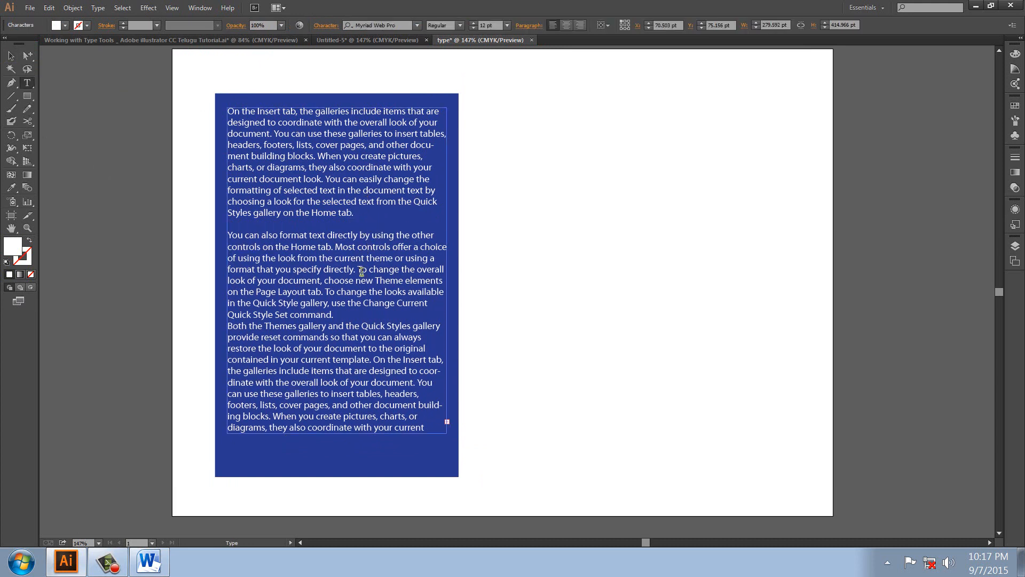
left_click(336, 315)
key("Return")
left_click(11, 57)
left_click(135, 334)
left_click_drag(140, 340, 148, 301)
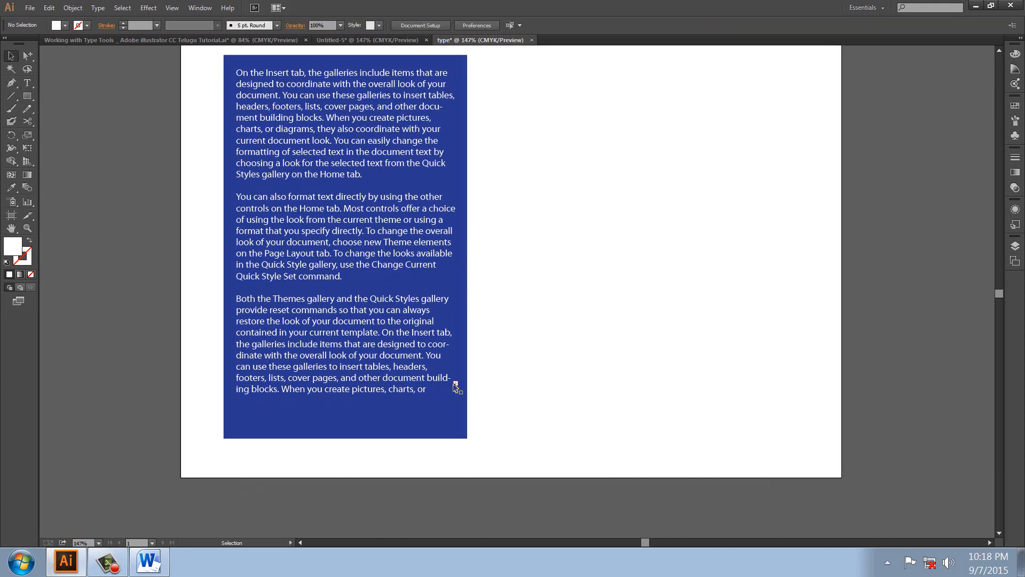
Step: Extend the text frame downward to about 446 pt high so the overflowing last lines fit, and deselect it
left_click(394, 387)
left_click(409, 362)
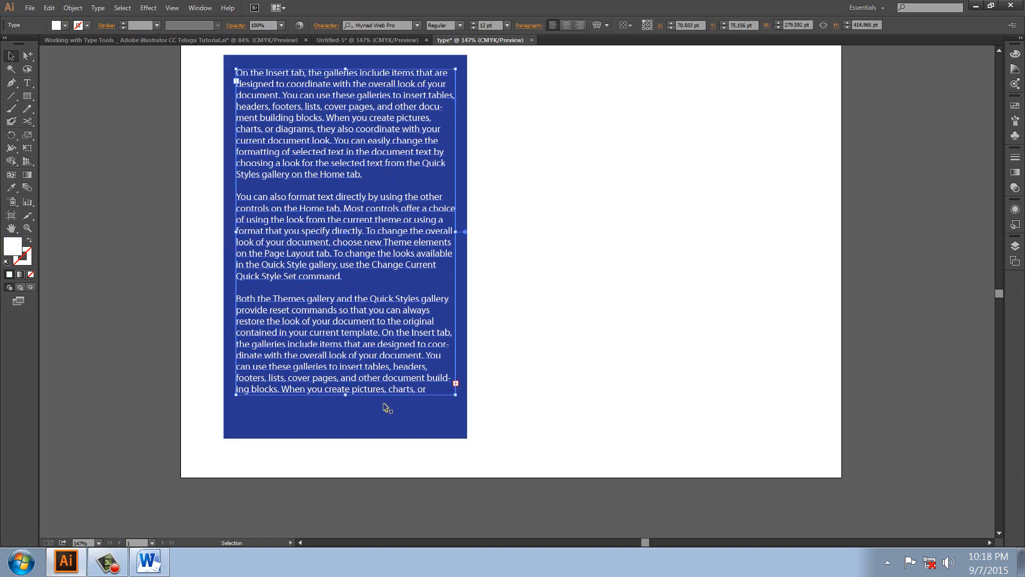
left_click_drag(348, 396, 353, 421)
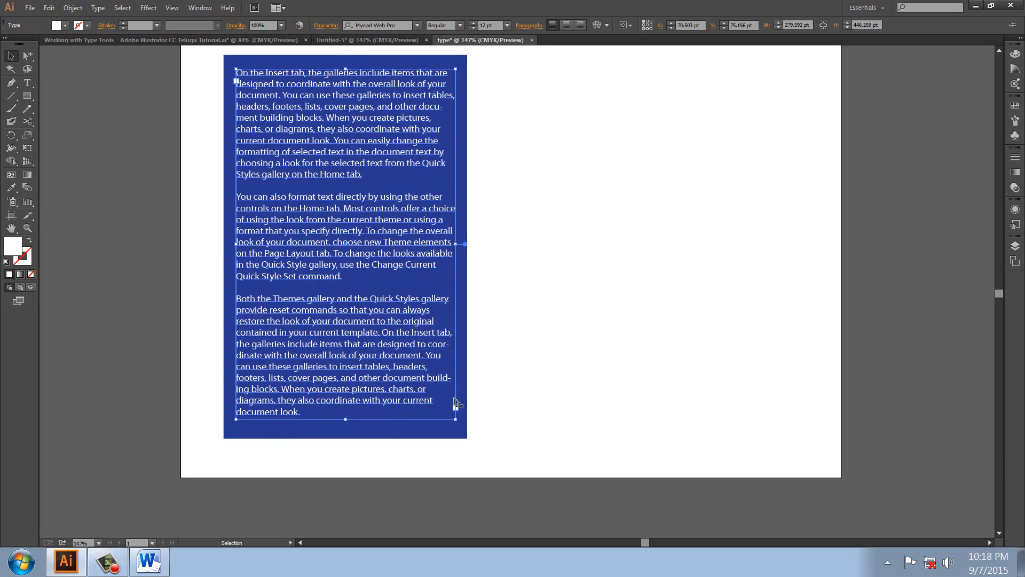
left_click(545, 321)
scroll(540, 337, "up", 2)
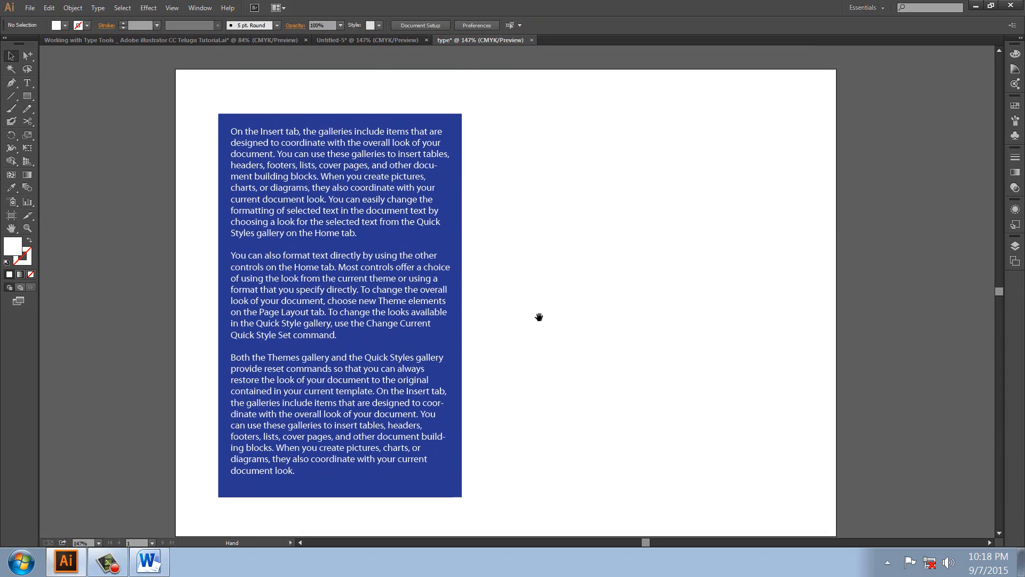
Step: Duplicate the blue rectangle to the right of the original, leaving a narrow gap between them
left_click(441, 118)
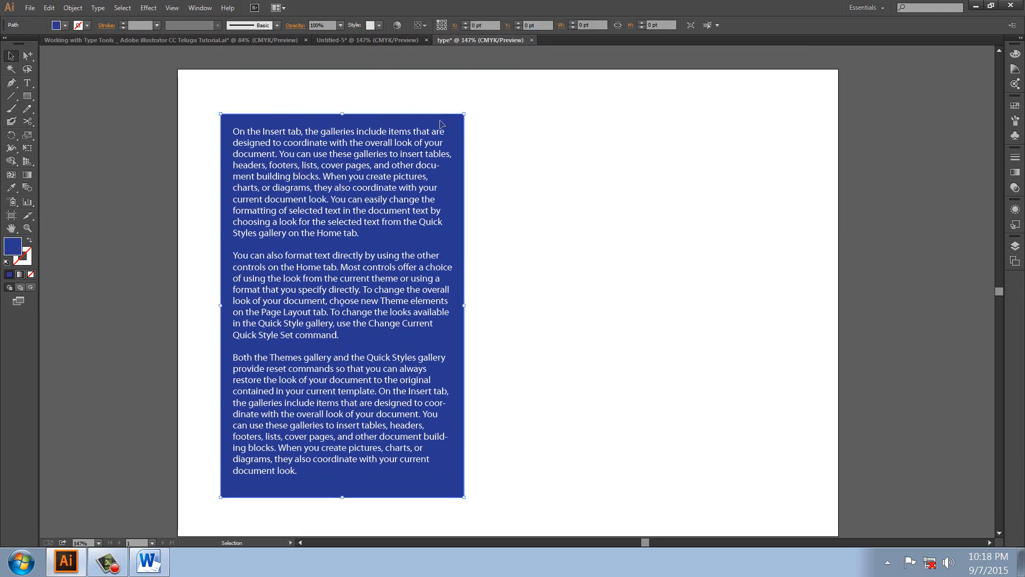
left_click_drag(415, 121, 658, 127)
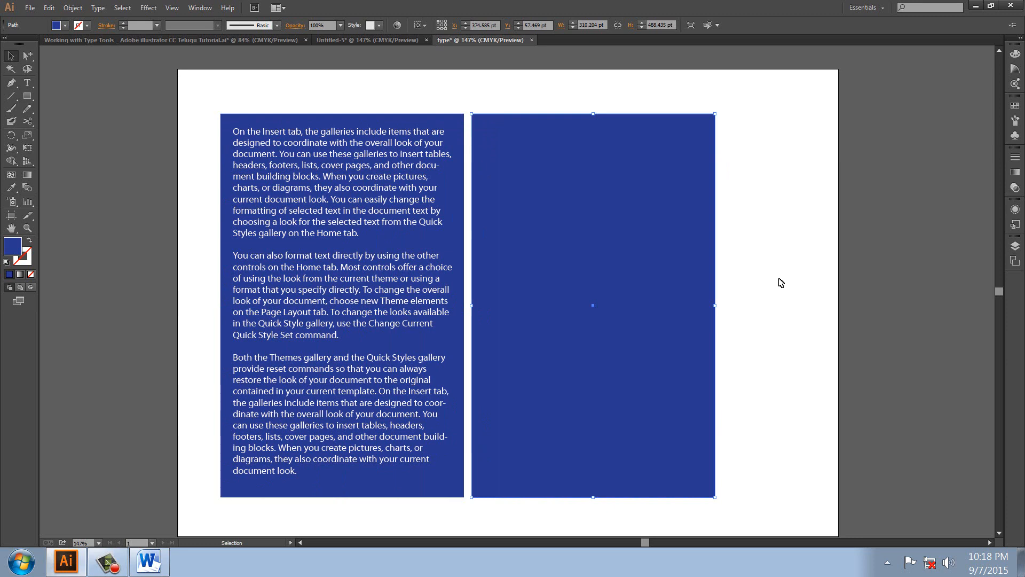
Step: Set the duplicated blue rectangle to Draw Inside mode and browse to the brochore mockupd folder on Personal (E:) for a file to place
left_click(31, 288)
left_click(29, 7)
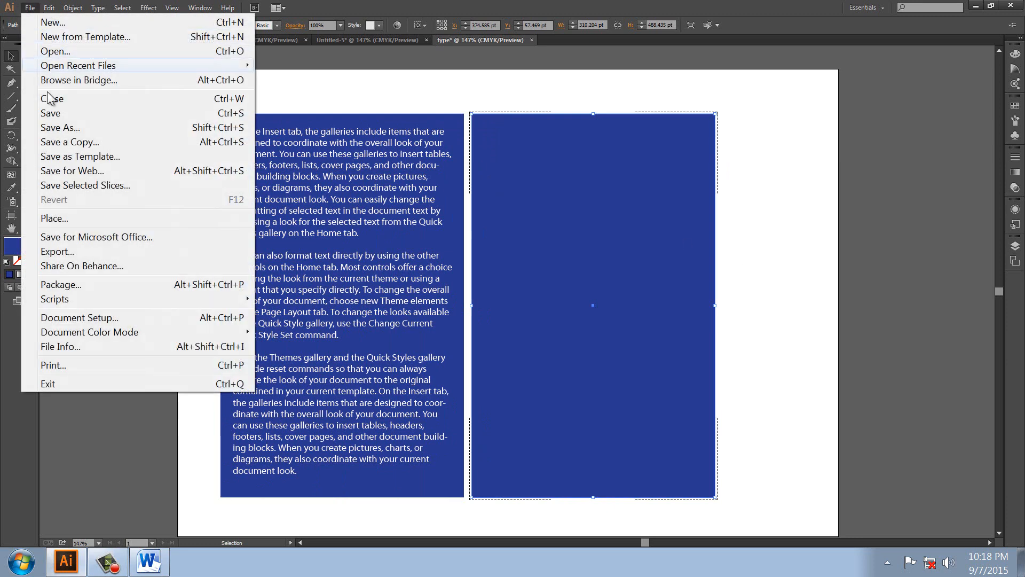
left_click(51, 218)
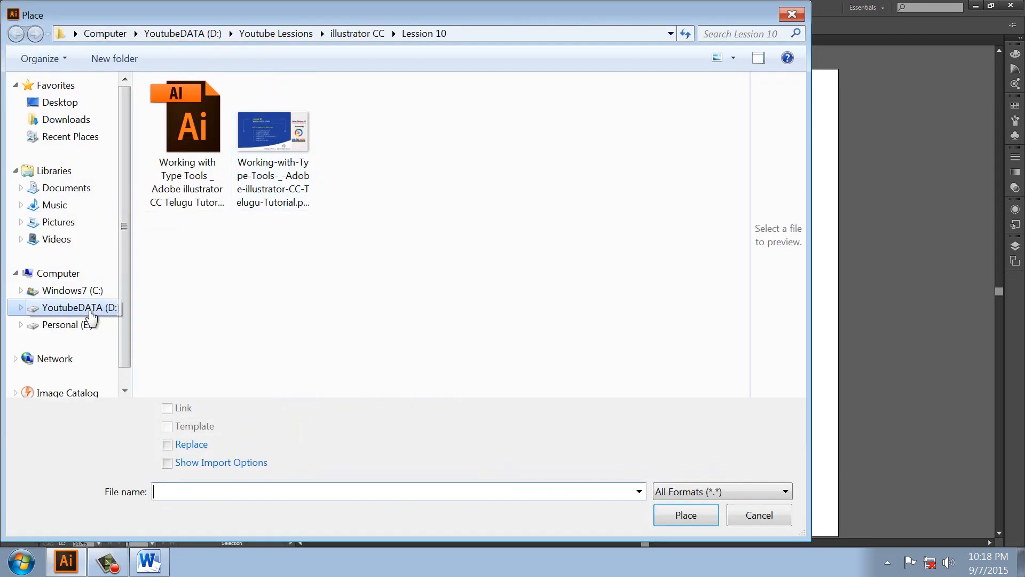
left_click(87, 311)
left_click(80, 324)
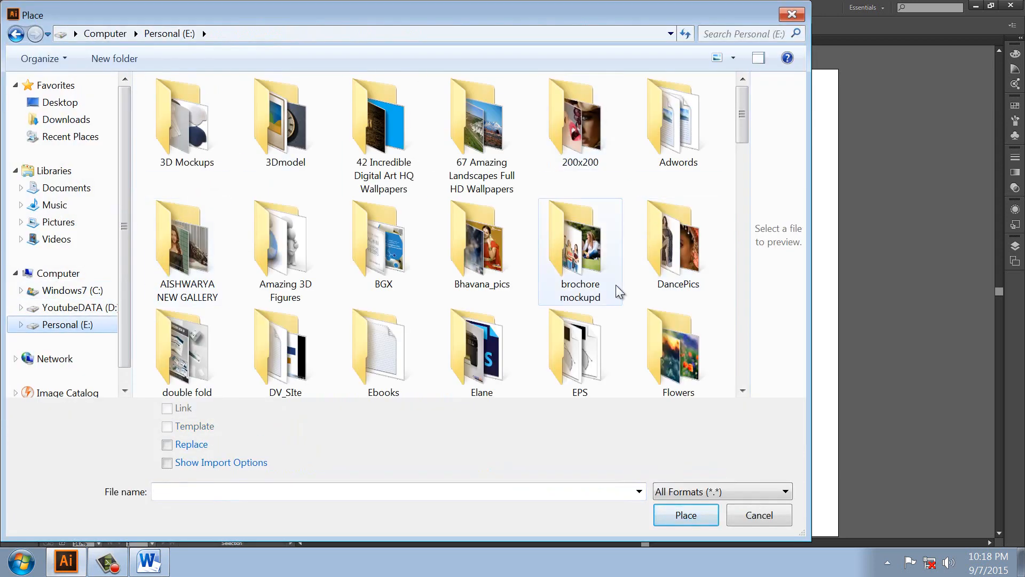
double_click(597, 287)
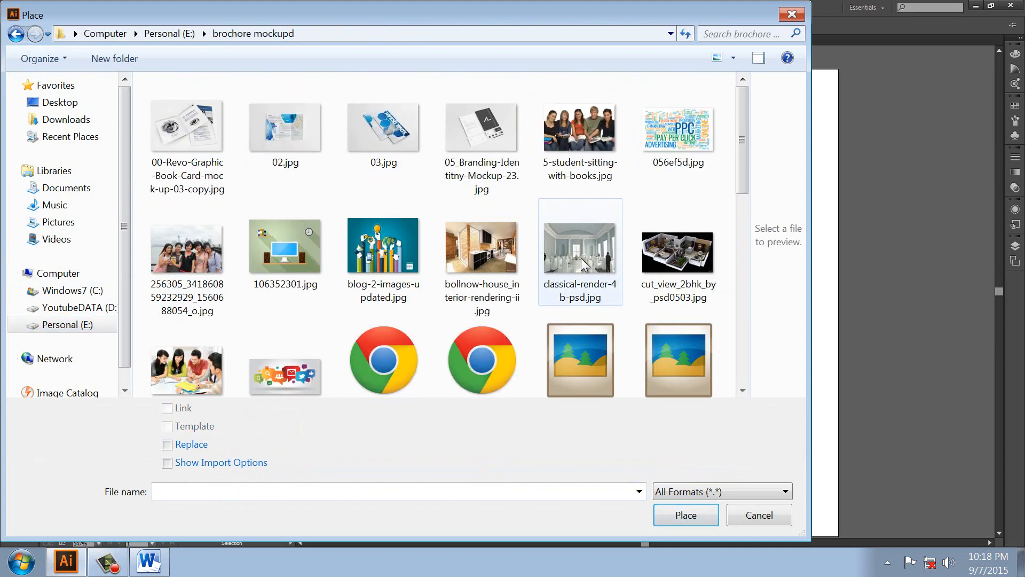
Step: Place the government164923236 photo of the suited man inside the rectangle, spanning its full width at the upper edge, and deselect it
left_click(579, 131)
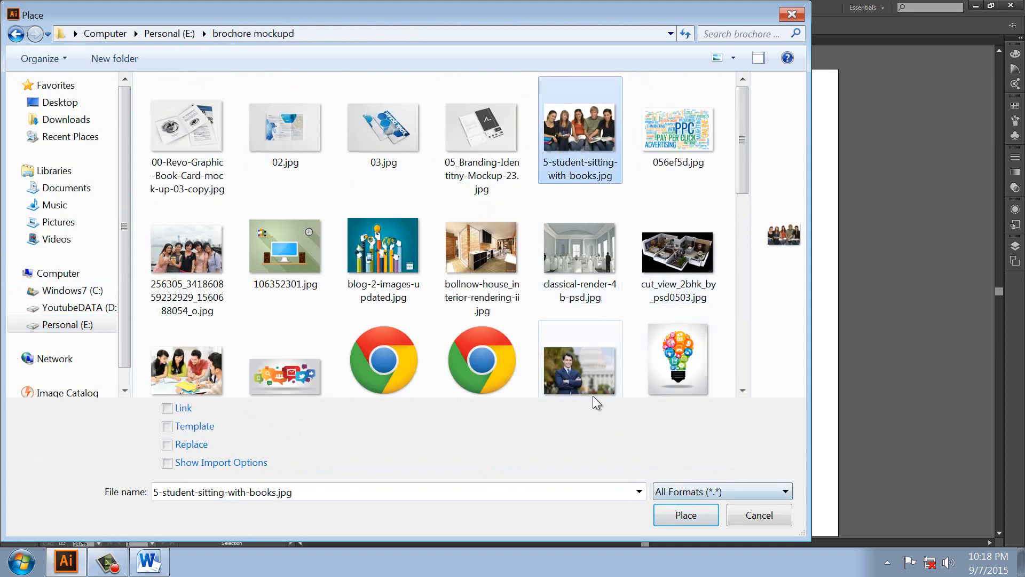
left_click(593, 396)
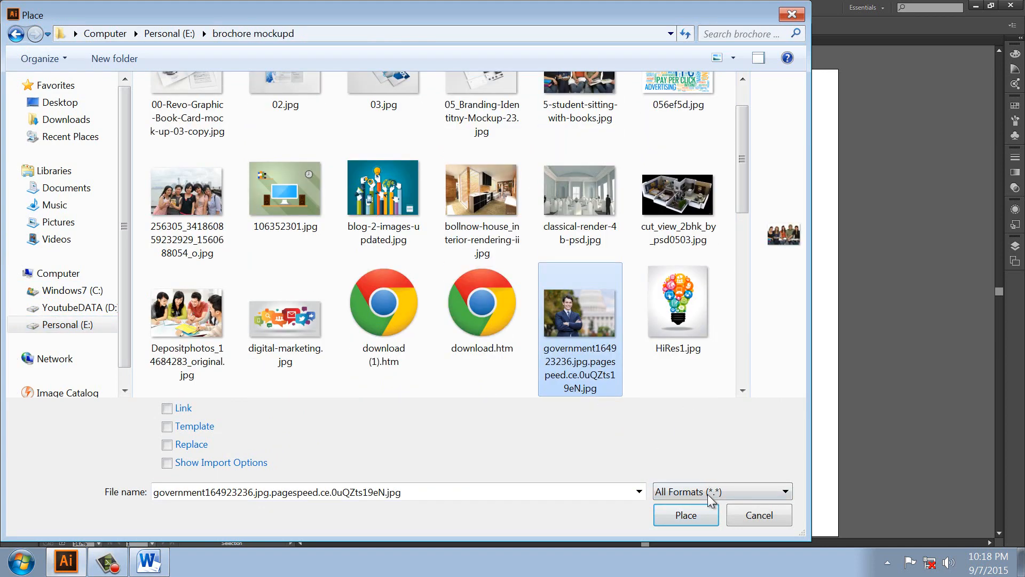
double_click(581, 316)
left_click_drag(466, 102, 722, 505)
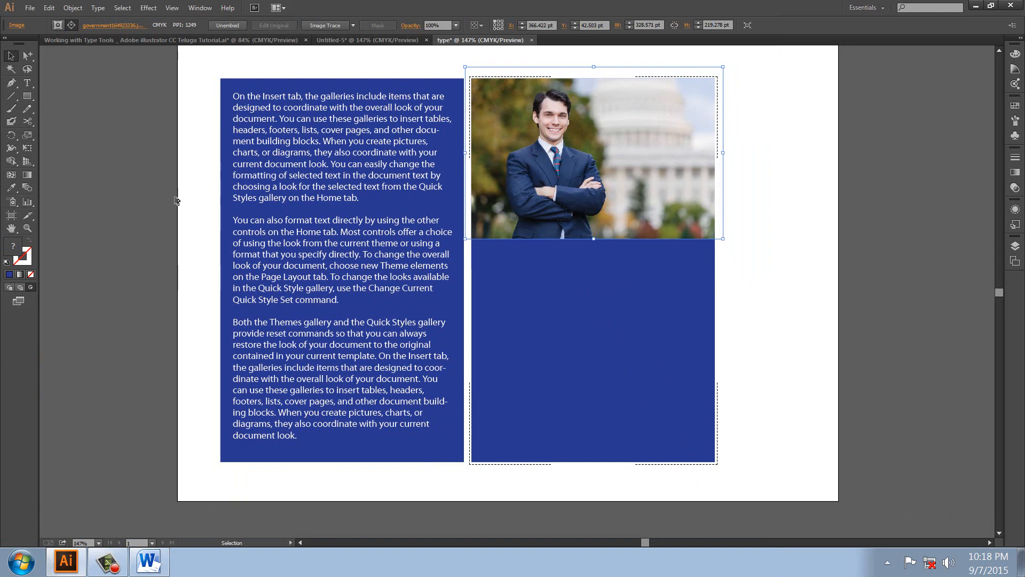
left_click(81, 155)
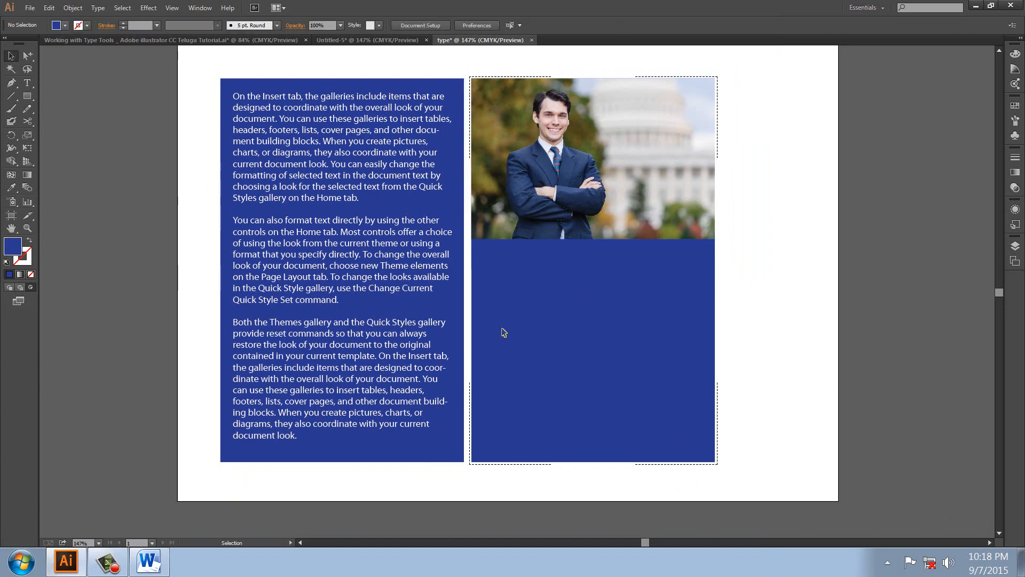
Step: Place Depositphotos_14684283_original.jpg inside the same rectangle at full width and align it with the lower edge, leaving a blue band between the photos
left_click(28, 55)
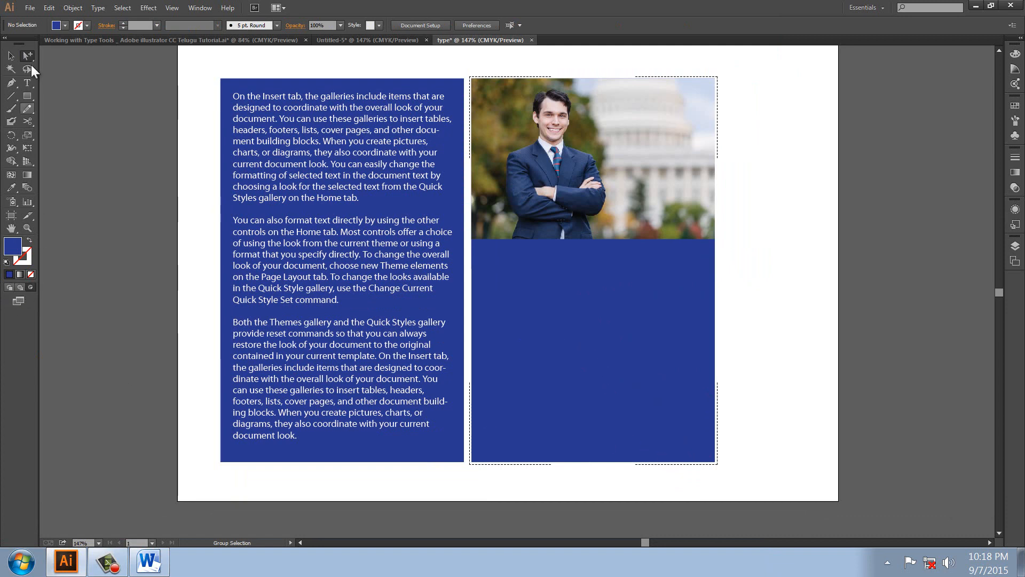
left_click(31, 8)
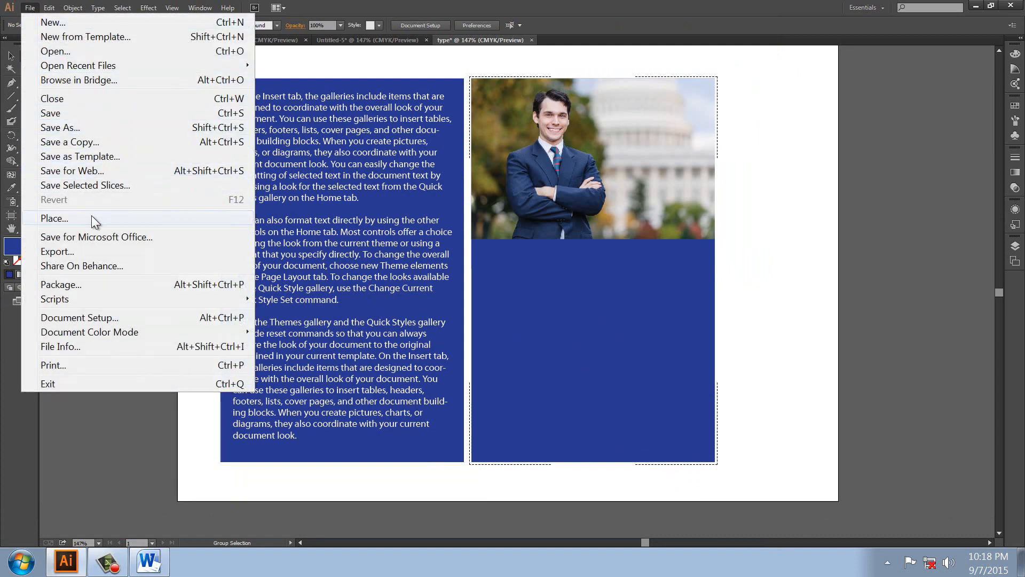
left_click(67, 220)
left_click(205, 336)
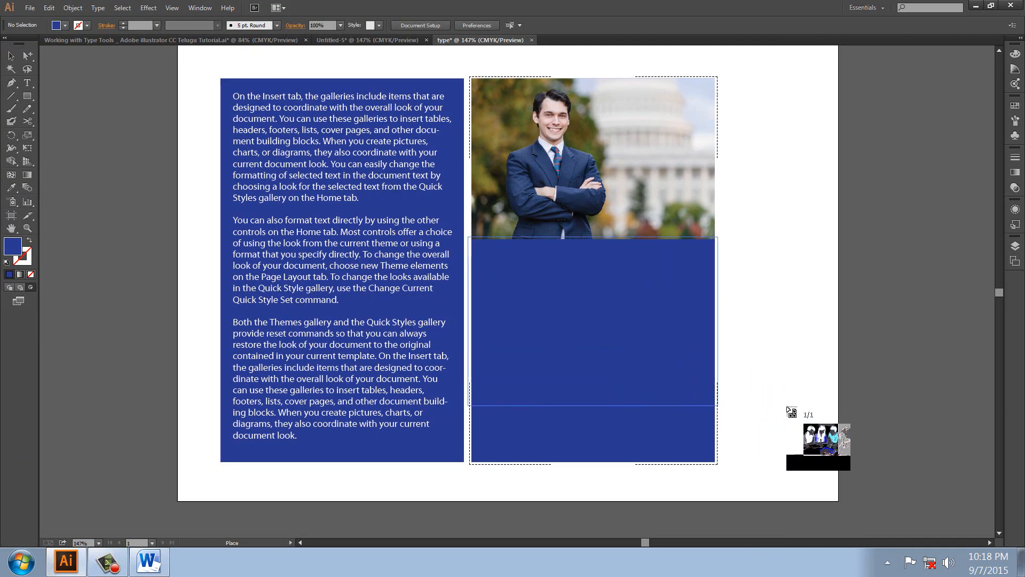
left_click_drag(791, 411, 778, 412)
left_click(11, 55)
left_click_drag(648, 395, 645, 449)
left_click(818, 346)
Step: Nudge the photo-filled rectangle sideways until it touches the text rectangle, return to normal drawing mode and deselect it
left_click_drag(675, 271, 745, 272)
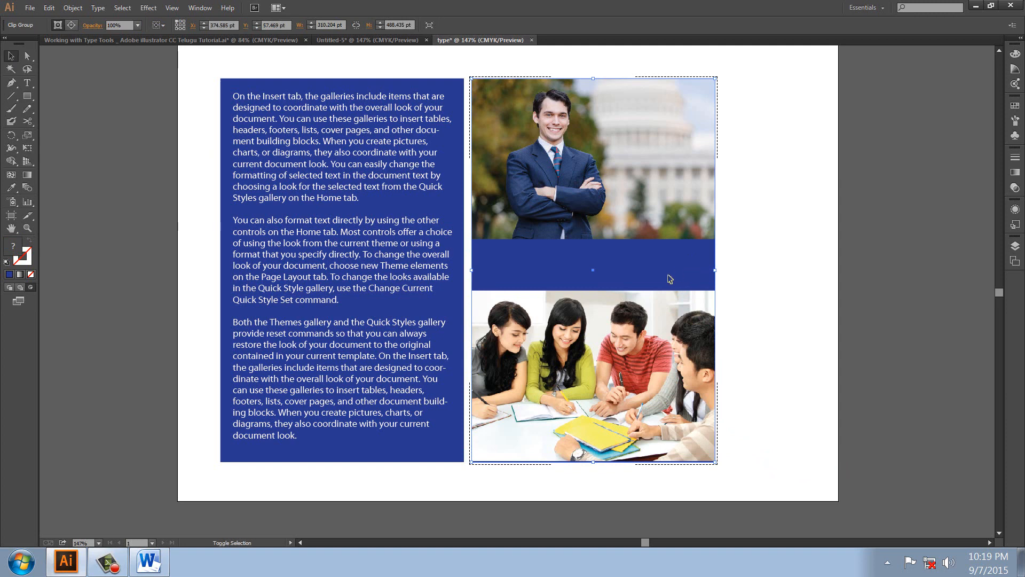
key("shift+Right")
key("shift+Right")
key("shift+Right")
key("shift+Right")
key("shift+Right")
key("shift+Left")
key("shift+Left")
key("shift+Left")
key("shift+Left")
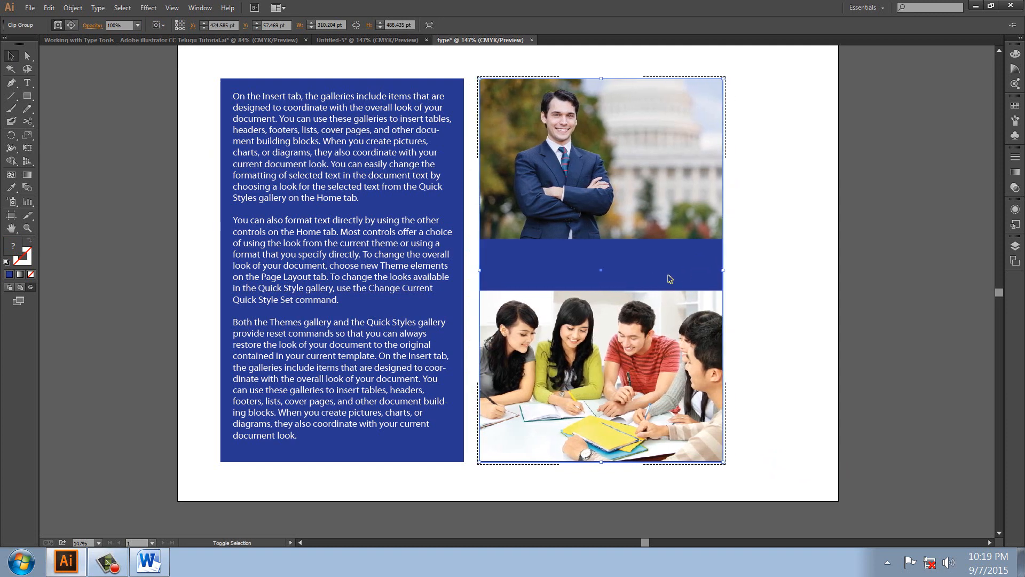
key("shift+Left")
key("shift+Left")
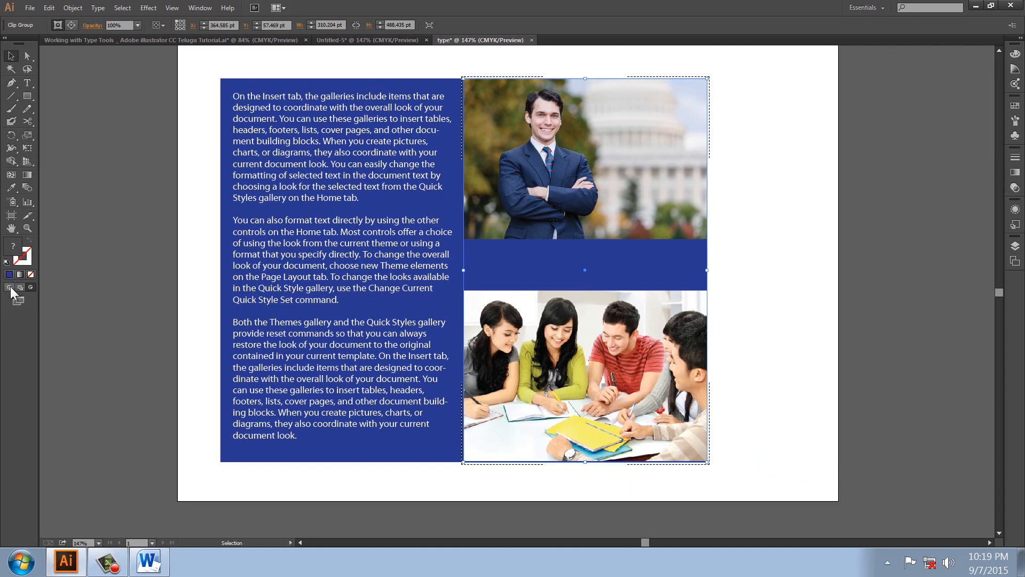
left_click(178, 267)
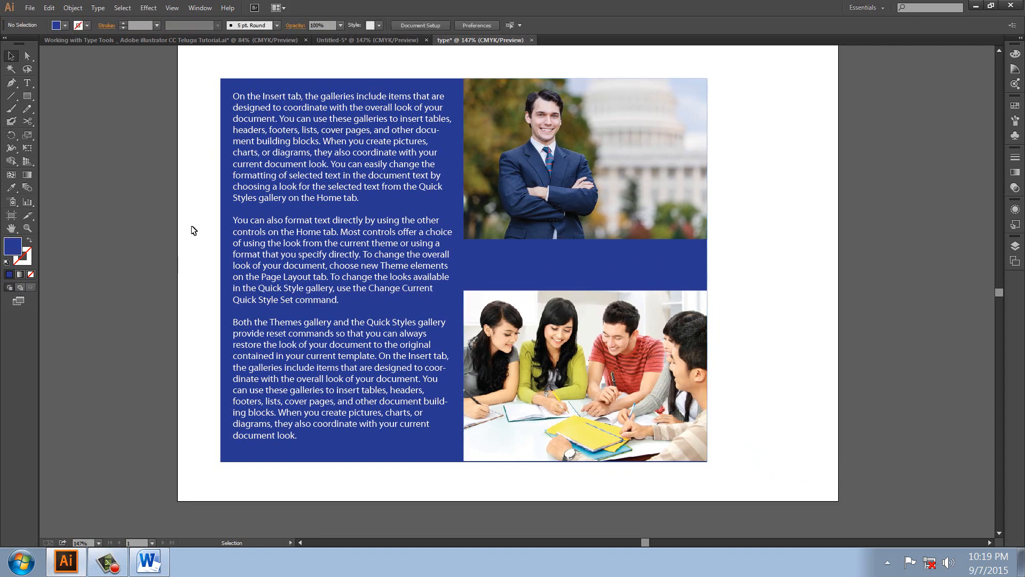
Step: Add point text beside the artboard with the lines "Di0ploma in UI and UX Workshop", "@" and "Sadigo, US"
left_click(30, 84)
left_click(92, 258)
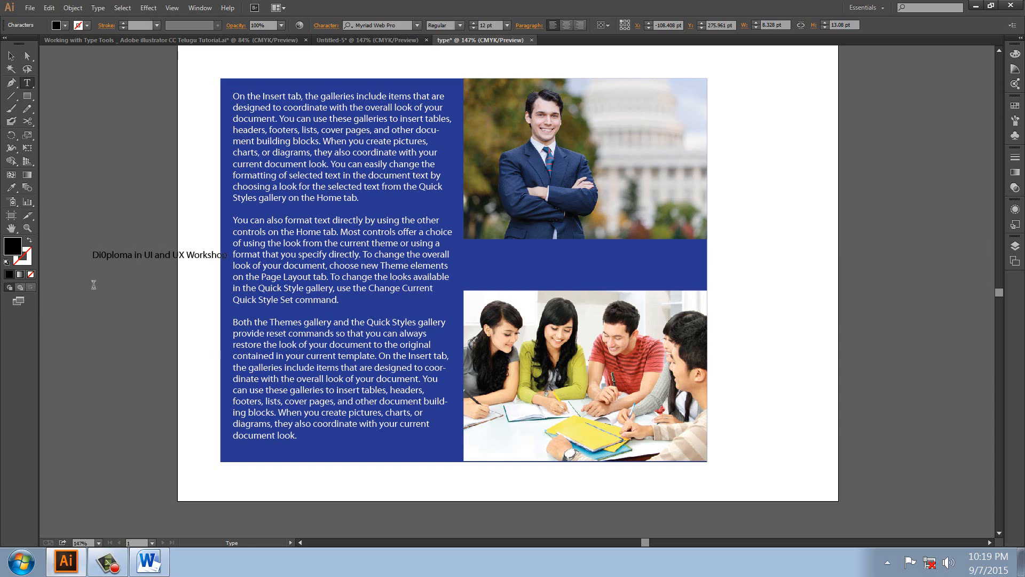
key("Return")
type("Sadigo, US")
Step: Enlarge all three lines of the workshop text to 28 pt and center-align them
key("ctrl+a")
key("ctrl+shift+period")
key("ctrl+shift+period")
key("ctrl+shift+period")
key("ctrl+shift+period")
key("ctrl+shift+period")
key("ctrl+shift+period")
key("ctrl+shift+period")
key("ctrl+shift+period")
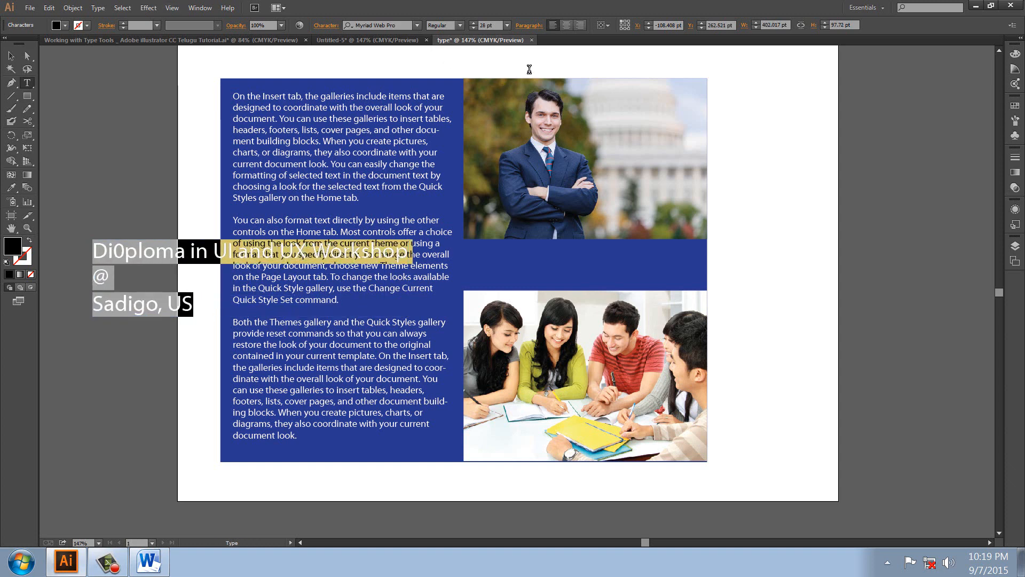
left_click(566, 24)
left_click(578, 26)
left_click(566, 25)
key("Escape")
Step: Preview other font families on the workshop text and return to Myriad Web Pro
left_click(393, 25)
key("Down")
key("Down")
key("Down")
key("Down")
key("Down")
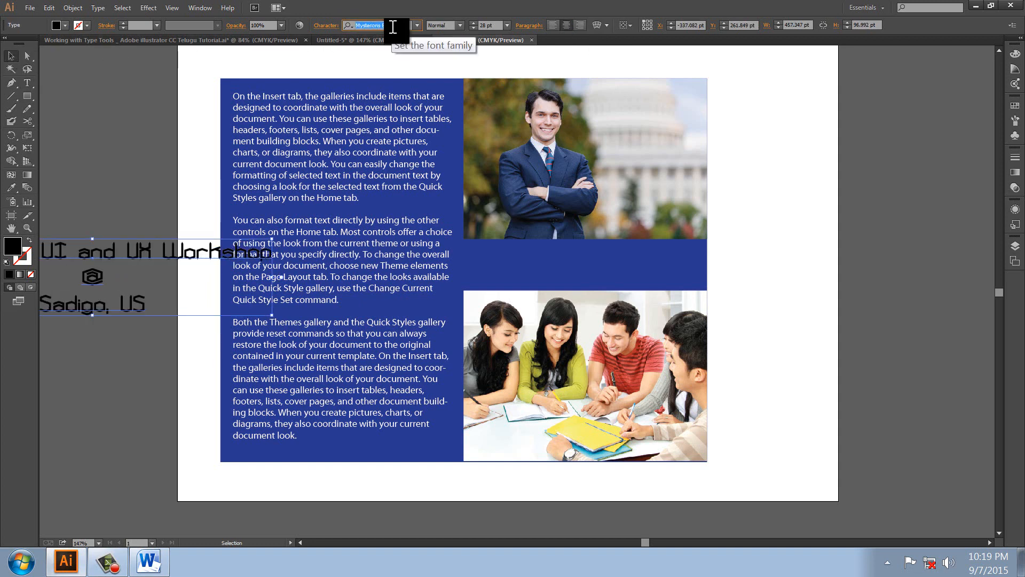
key("Up")
key("Up")
key("Up")
key("Up")
key("Up")
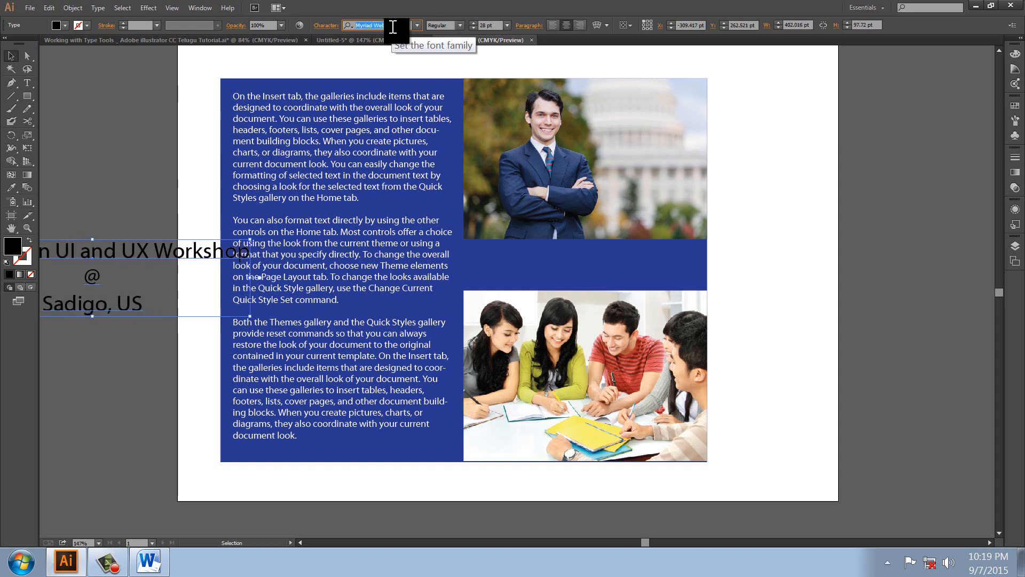
Step: Color the workshop text white and fit it, scaled down and centered, into the blue band between the two photos
left_click(66, 25)
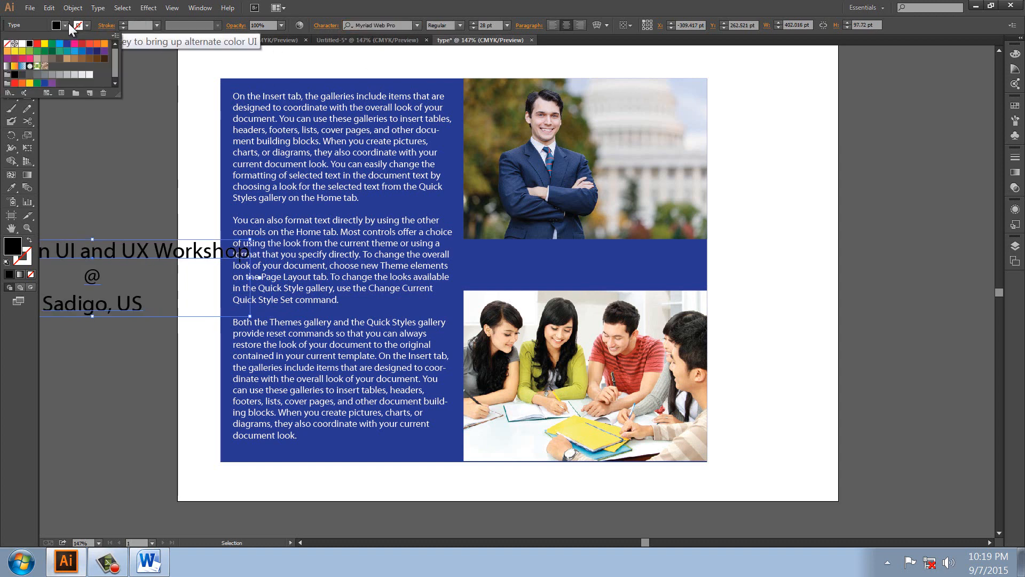
left_click(22, 44)
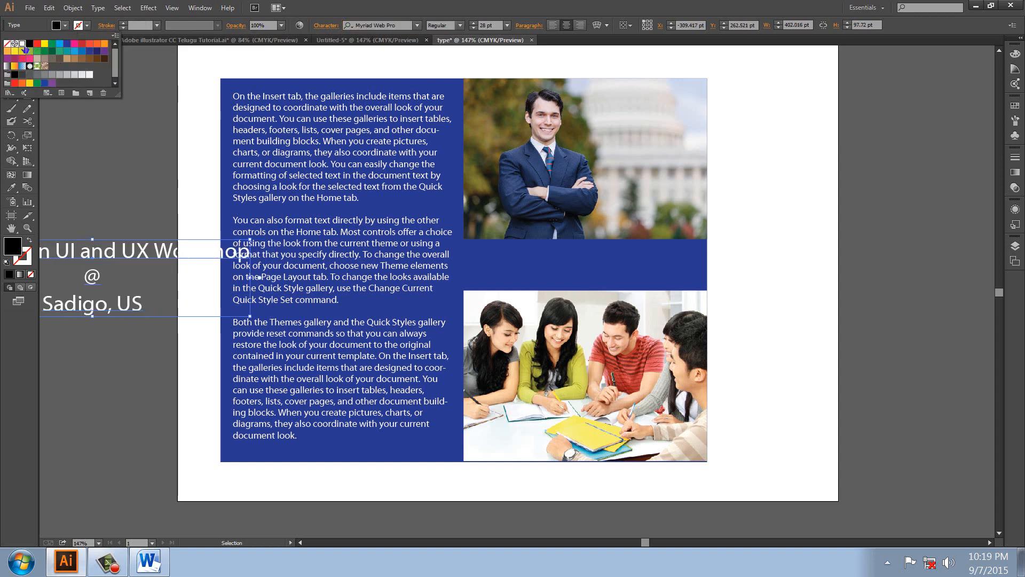
left_click(129, 259)
left_click_drag(128, 259, 631, 253)
left_click_drag(758, 241, 608, 254)
left_click(796, 267)
left_click_drag(859, 299, 912, 291)
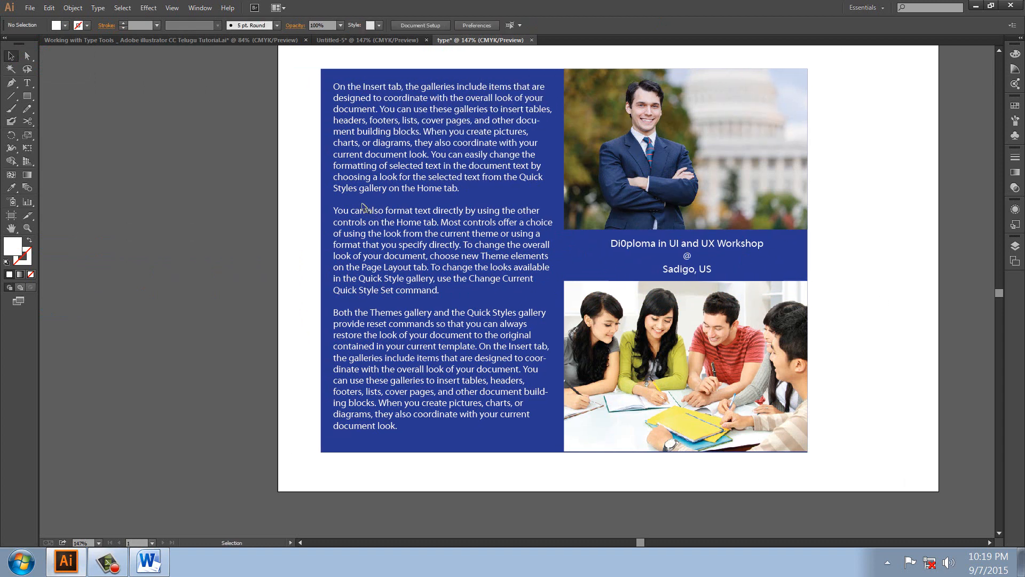
Step: Group the text rectangle, paragraphs, photos and workshop text into one object
left_click_drag(308, 68, 838, 470)
left_click(73, 7)
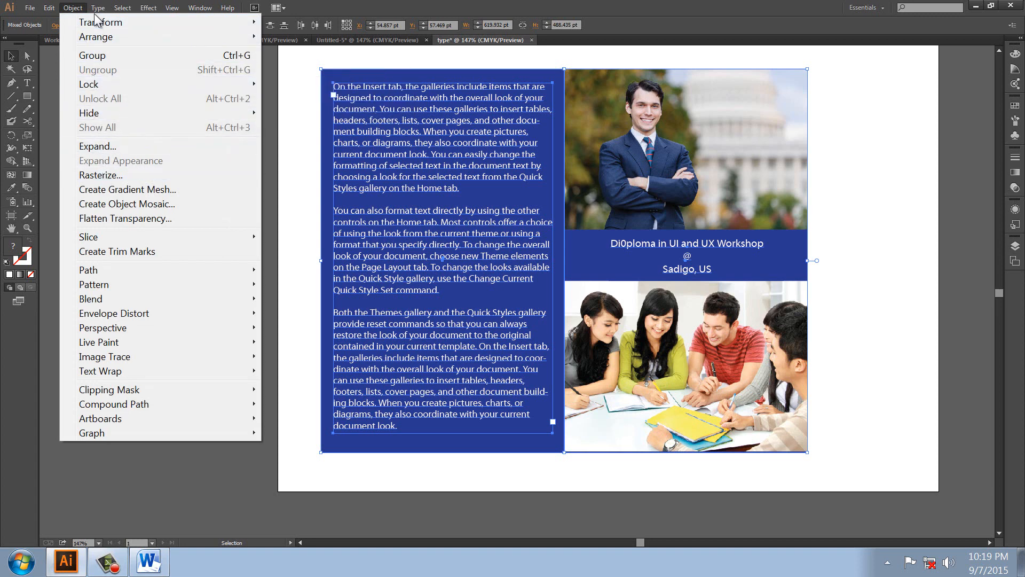
left_click(94, 56)
left_click(557, 206)
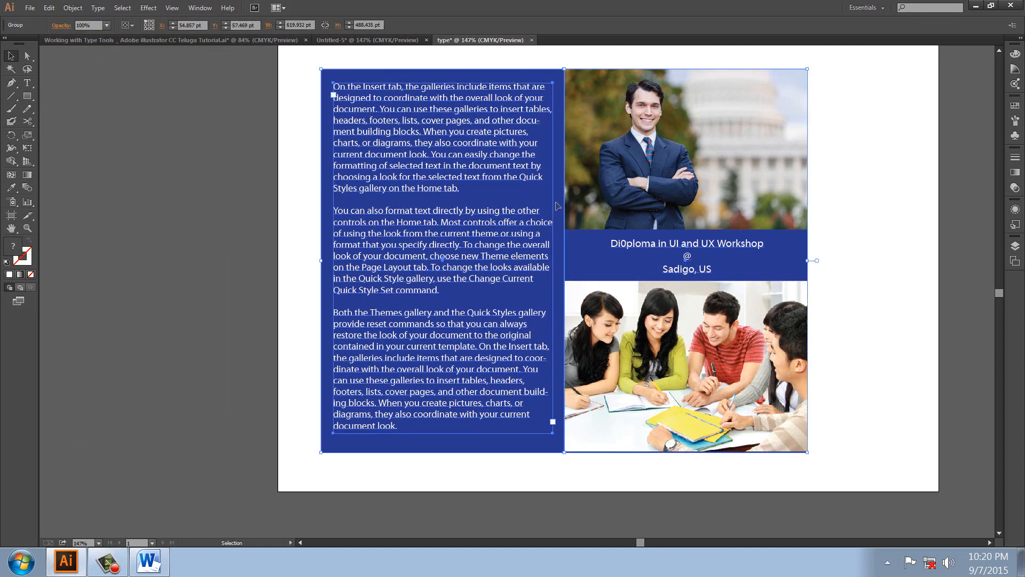
Step: Move the grouped layout about 60 pt to the right on the artboard and deselect it
key("shift+Right")
key("shift+Right")
key("shift+Right")
key("shift+Right")
key("shift+Right")
key("shift+Right")
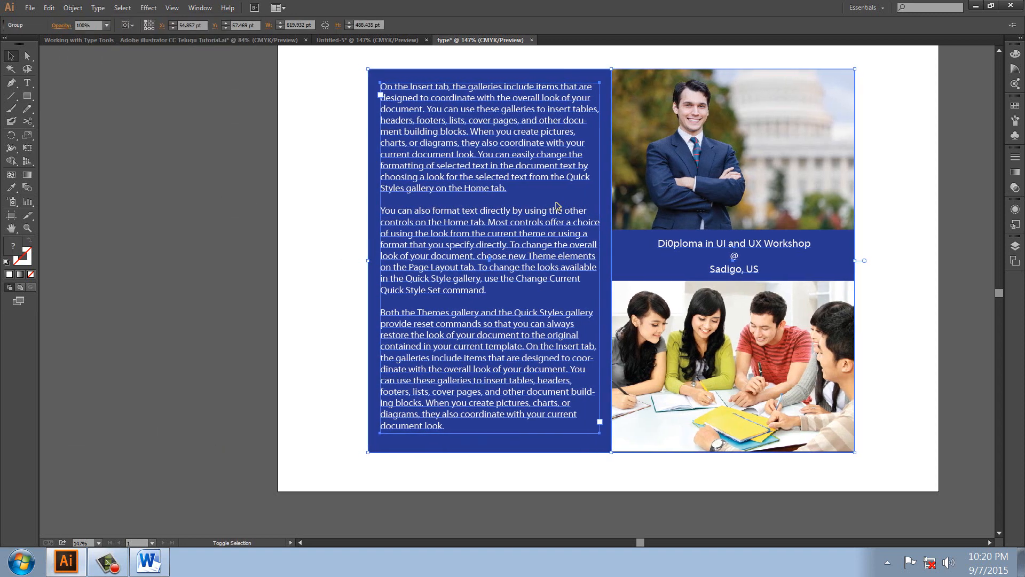
left_click(318, 131)
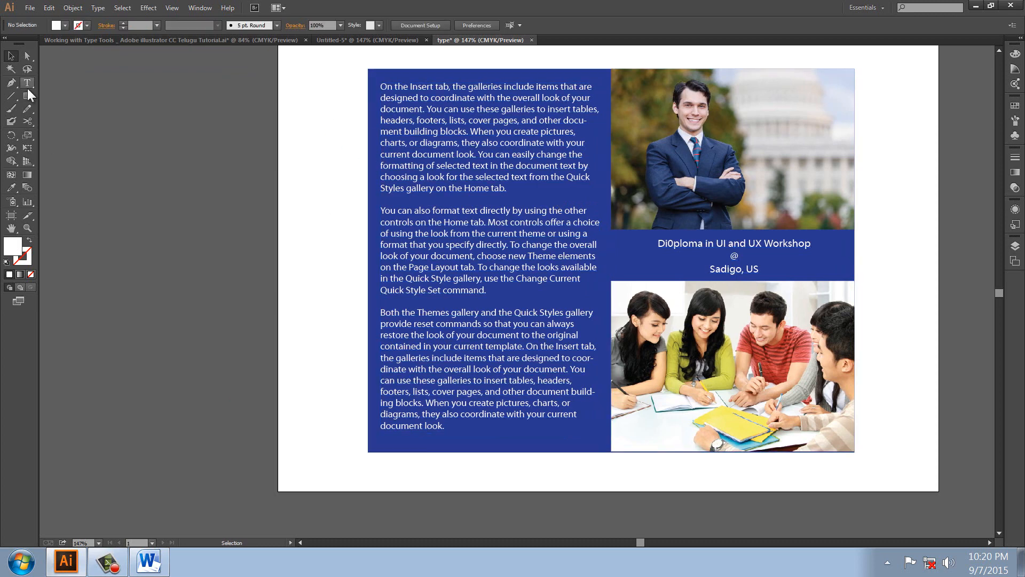
Step: Review the available type tools and recap the six lesson topics listed in the Working with Type Tools document
left_click(29, 81)
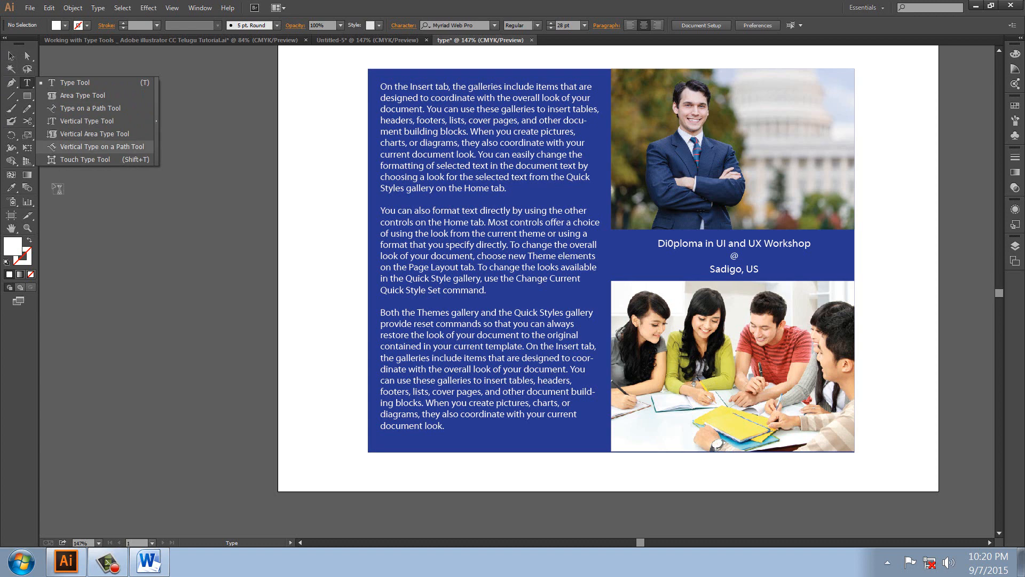
left_click(11, 57)
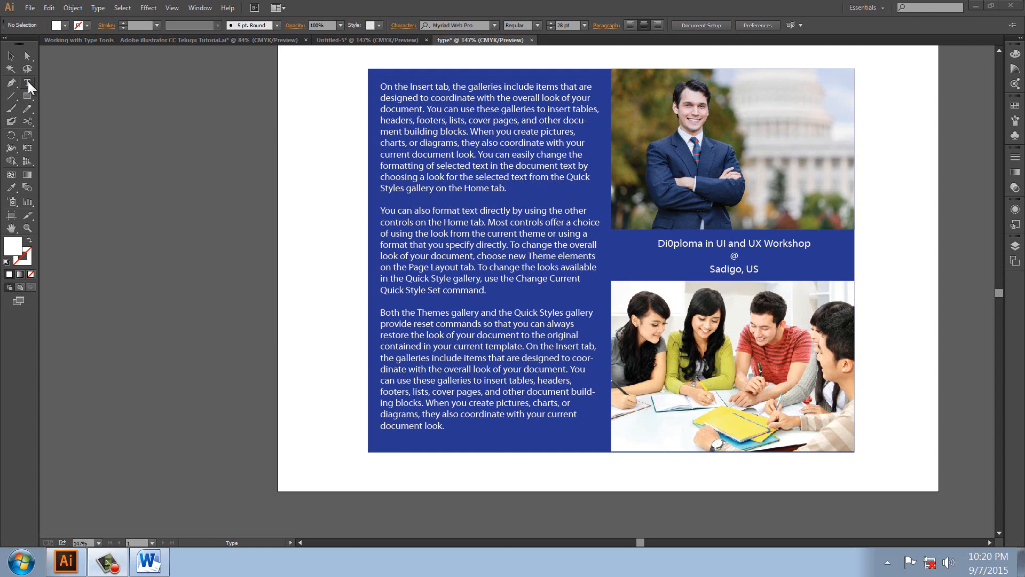
left_click(80, 39)
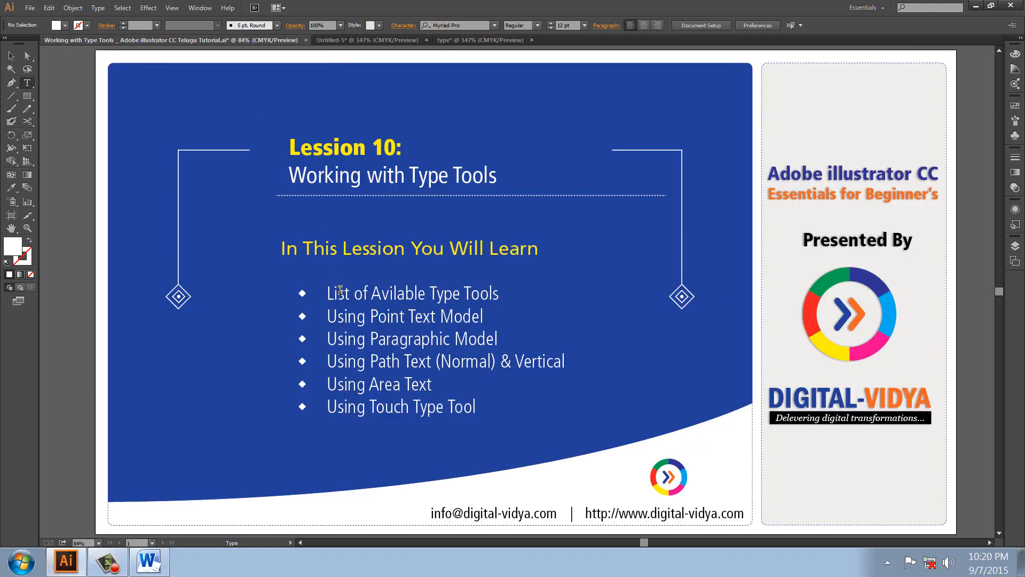
left_click_drag(327, 294, 499, 295)
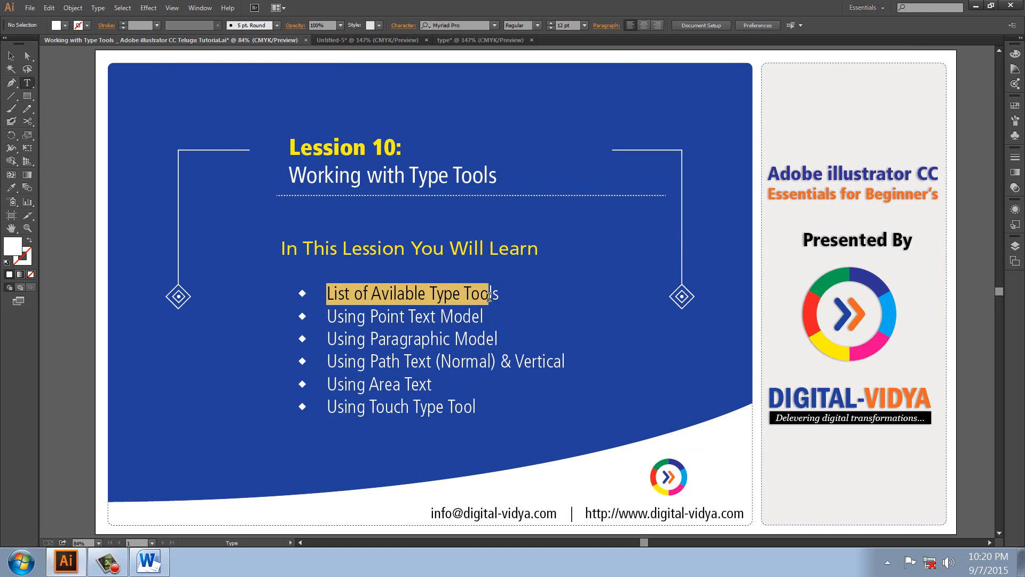
left_click_drag(326, 317, 485, 327)
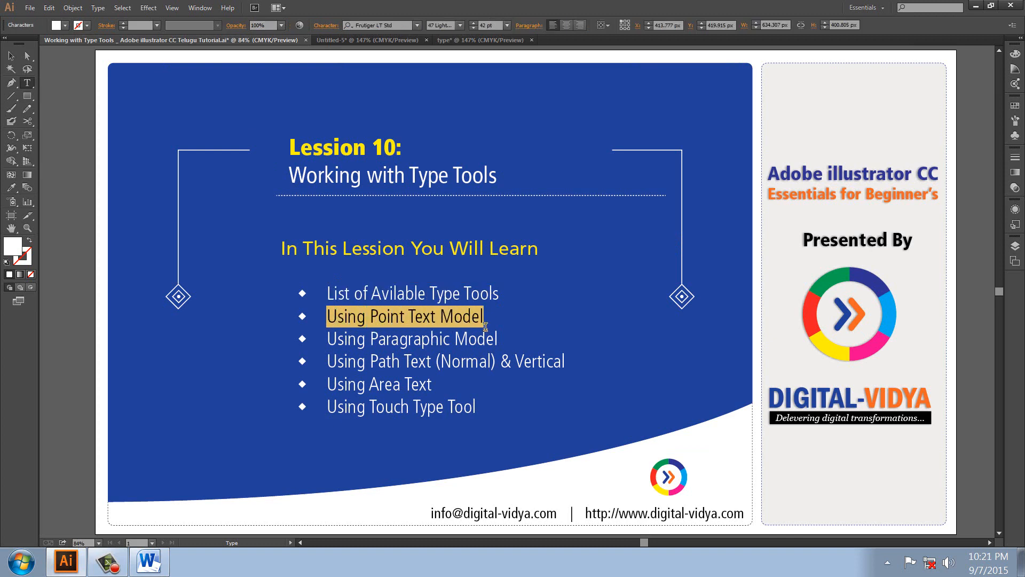
left_click_drag(348, 338, 476, 339)
left_click_drag(348, 361, 474, 362)
left_click_drag(346, 387, 446, 385)
left_click_drag(356, 408, 464, 411)
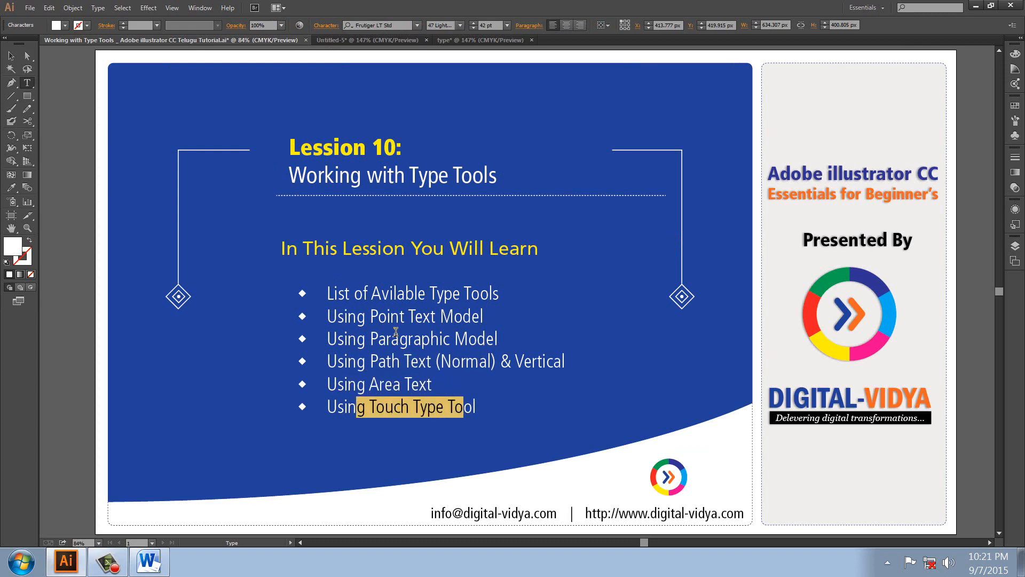
left_click_drag(328, 293, 420, 407)
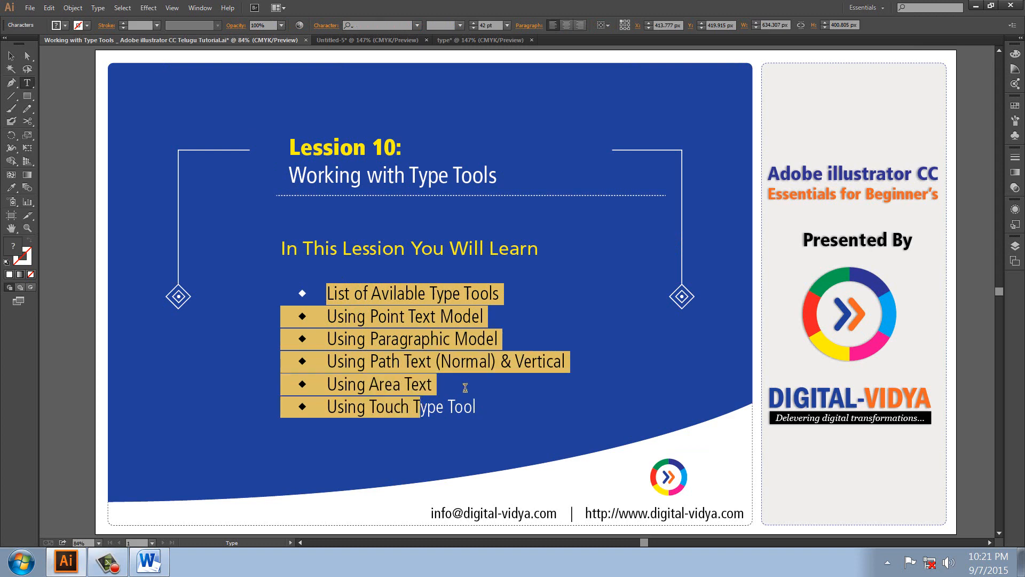
left_click_drag(477, 407, 293, 291)
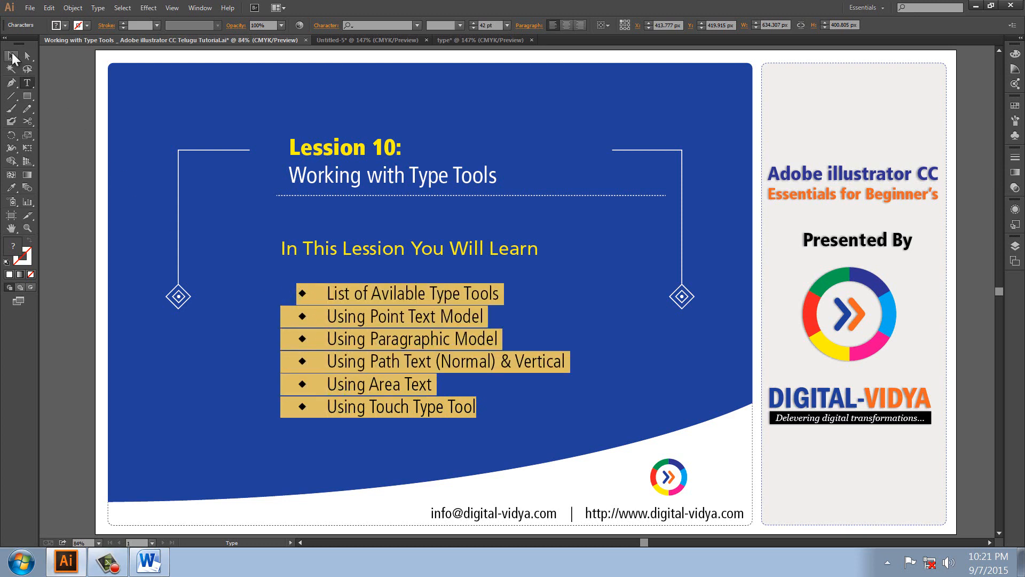
left_click(11, 56)
left_click(60, 105)
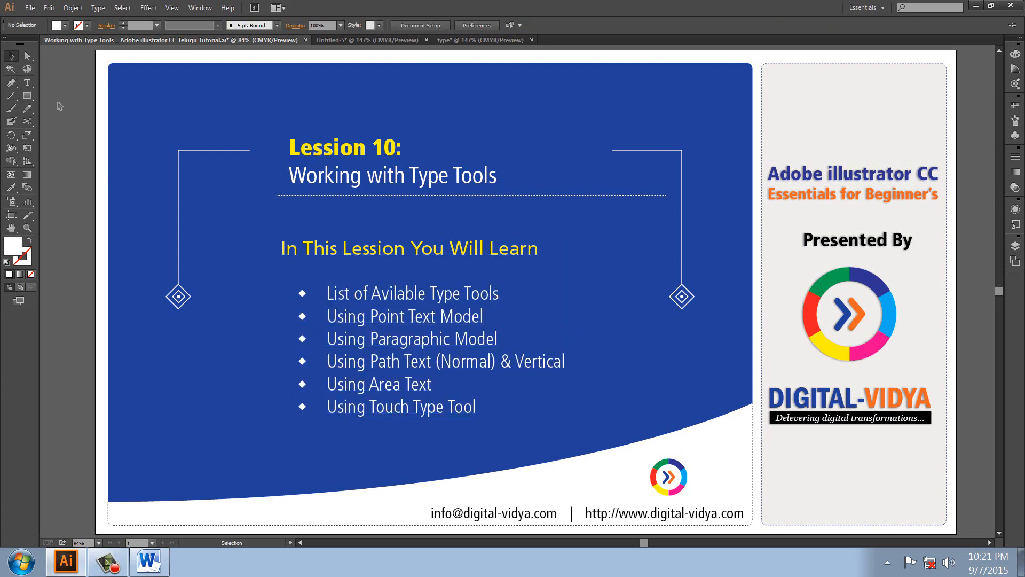